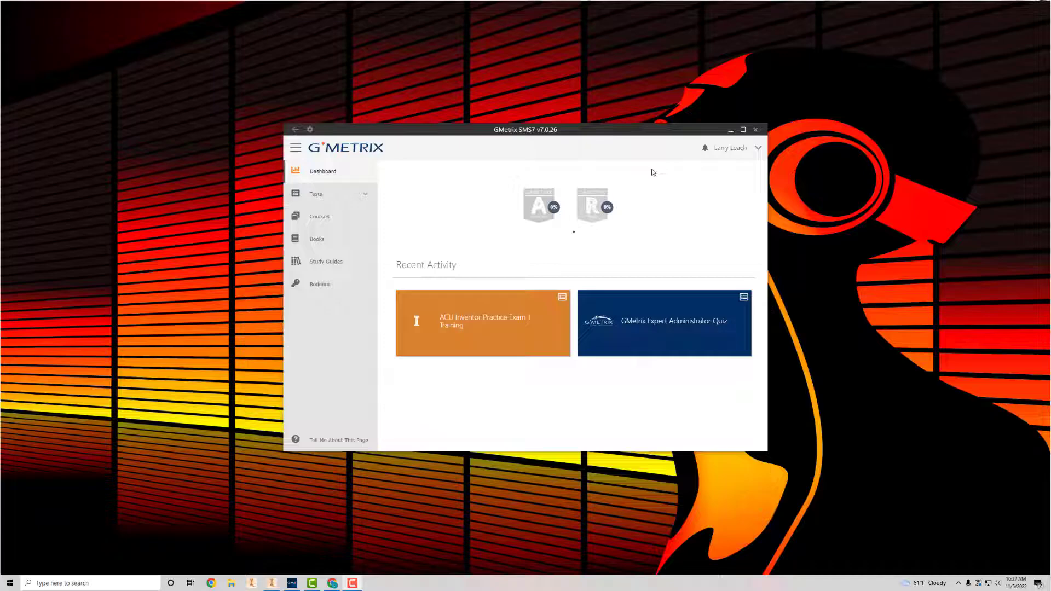
Open the ACU Inventor Practice Exam 1 Training test and clear the answer to question 11.
left_click(482, 319)
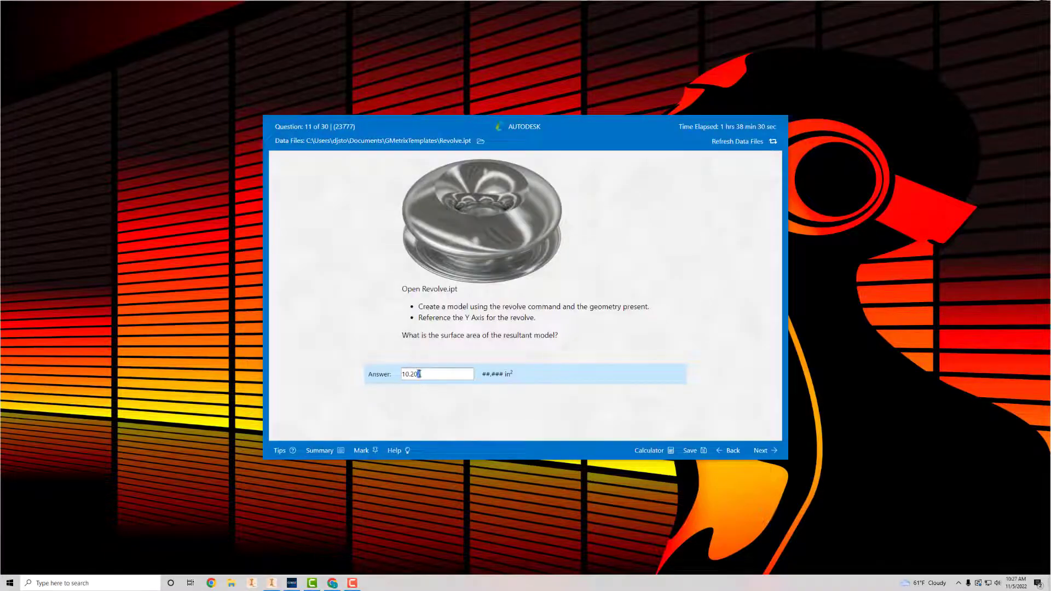
key("BackSpace")
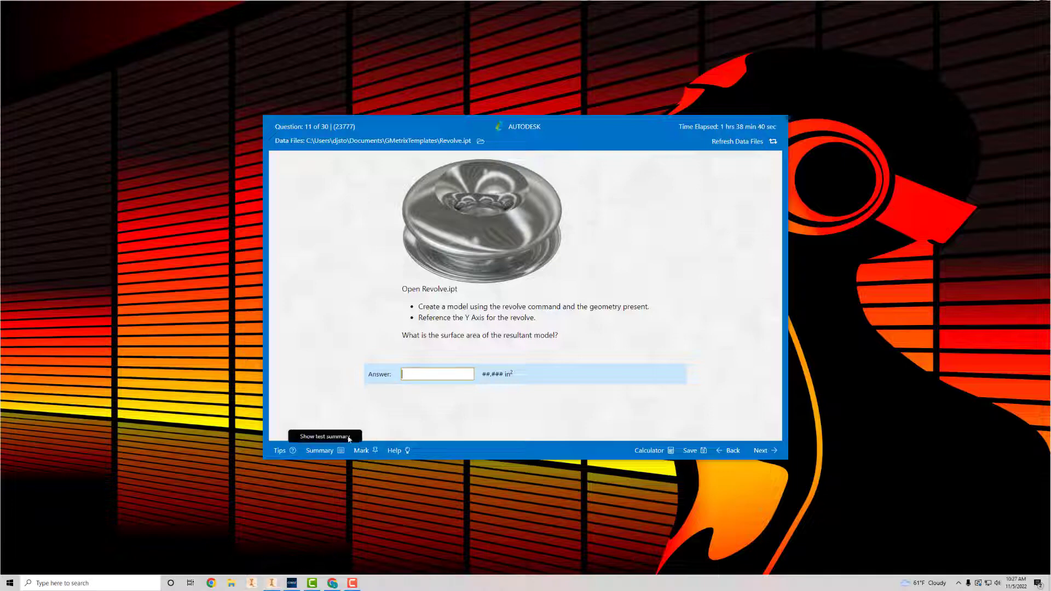
Switch to Autodesk Inventor and close the Shell part without saving its changes.
left_click(272, 584)
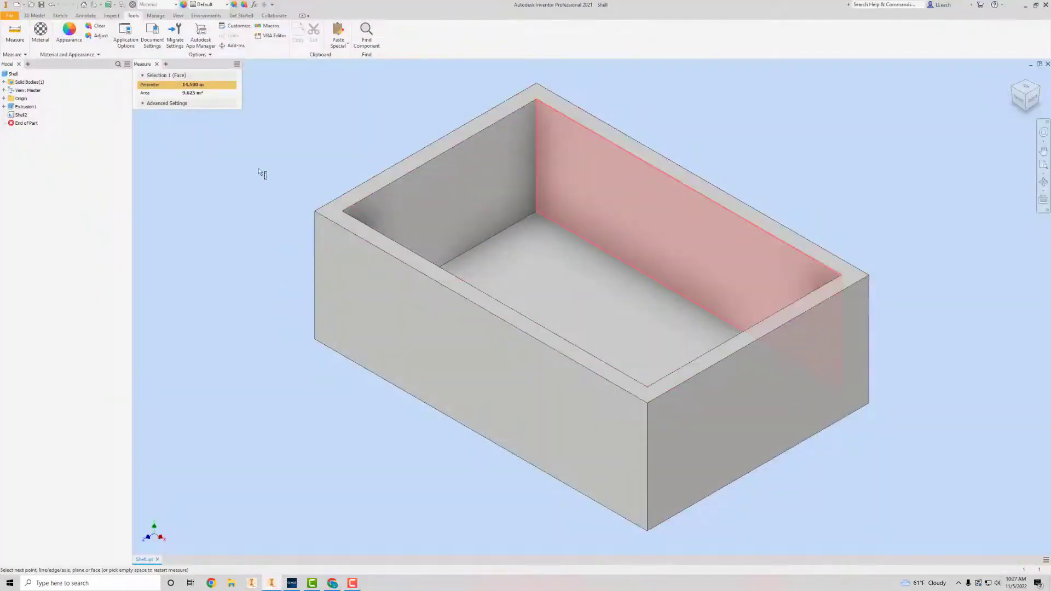
left_click(10, 16)
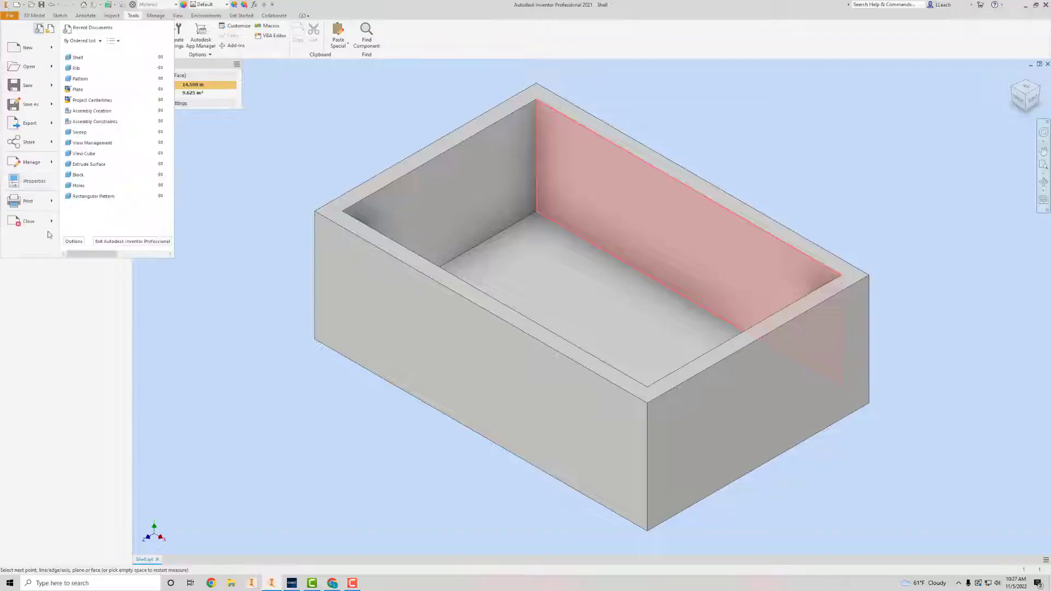
left_click(27, 223)
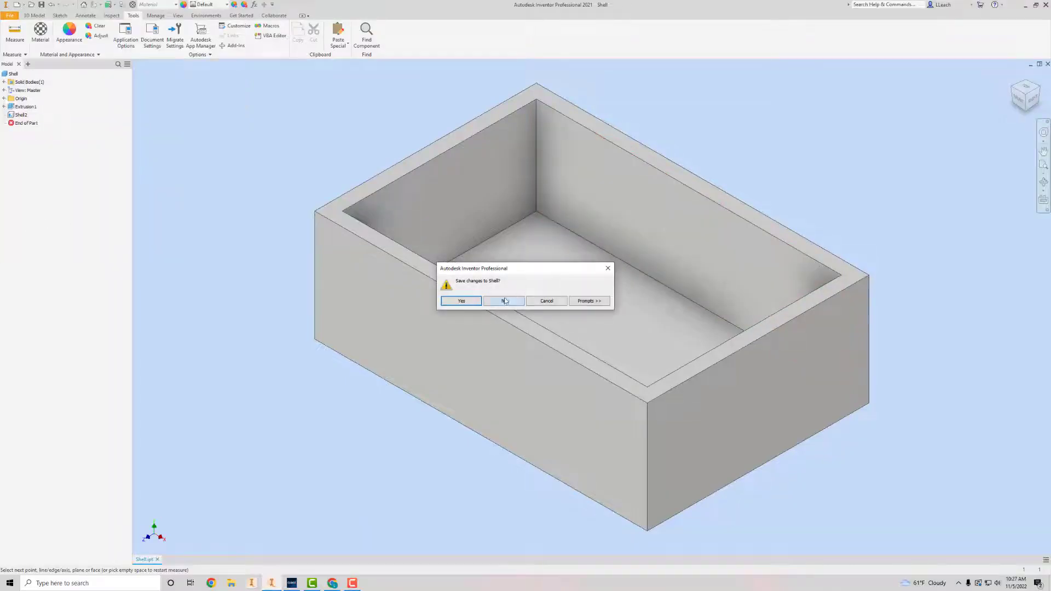
left_click(505, 300)
Open the Revolve part file from the GMetrixTemplates folder.
left_click(28, 33)
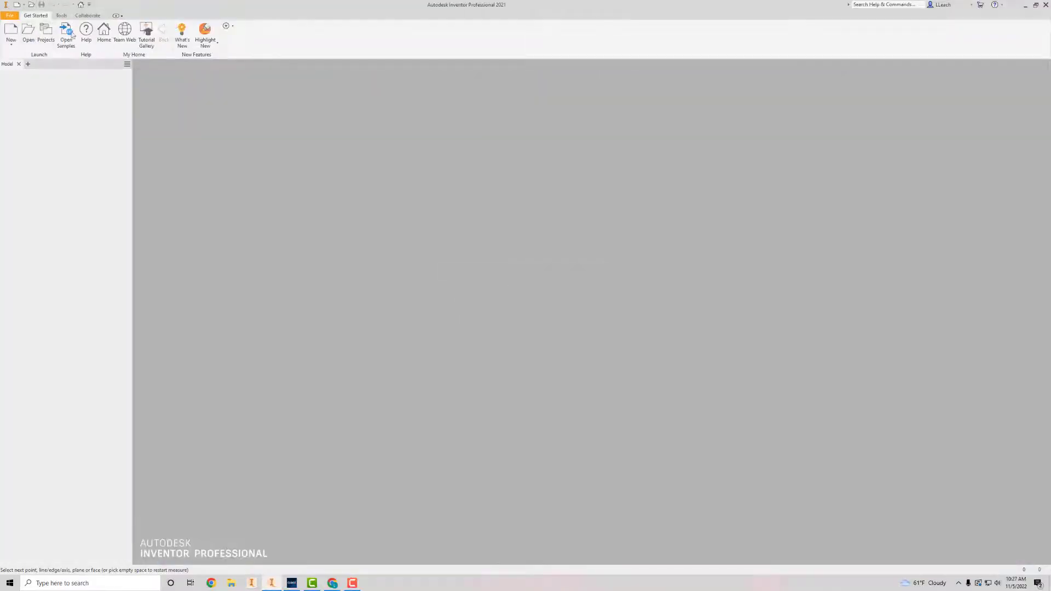
scroll(546, 278, "down", 3)
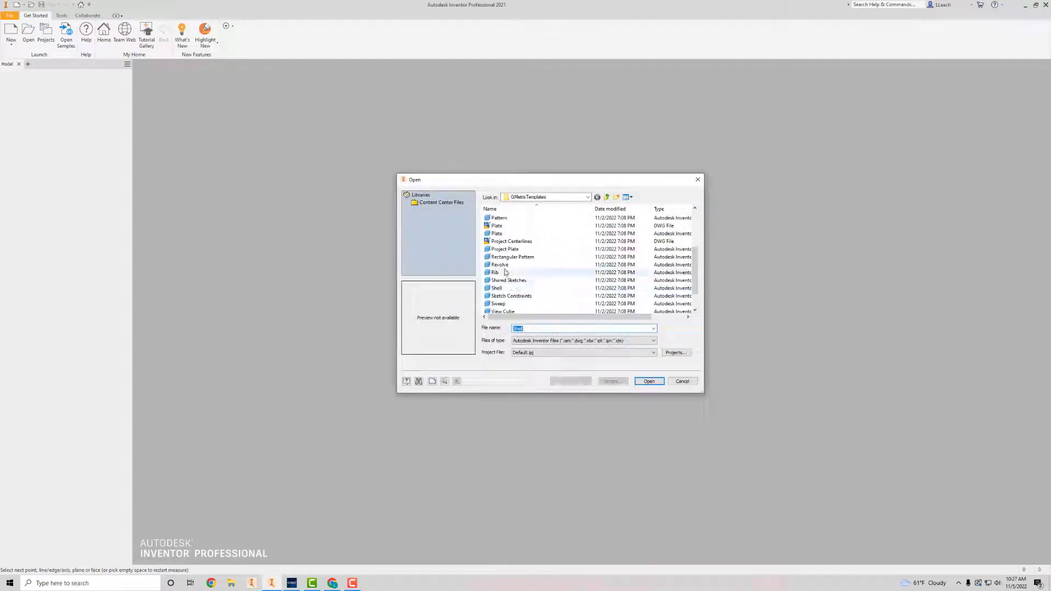
left_click(548, 265)
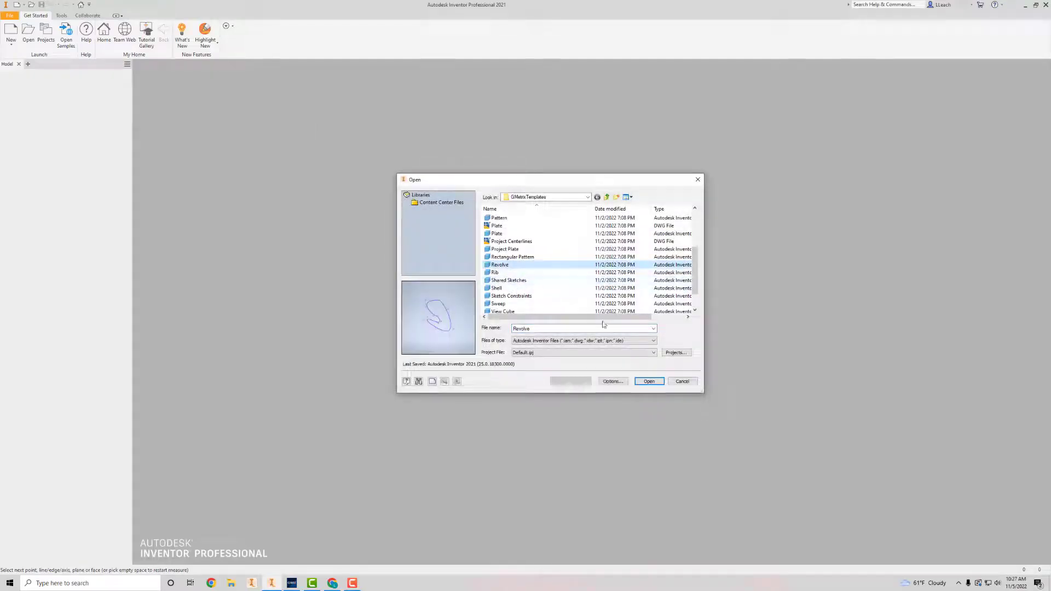
left_click(650, 381)
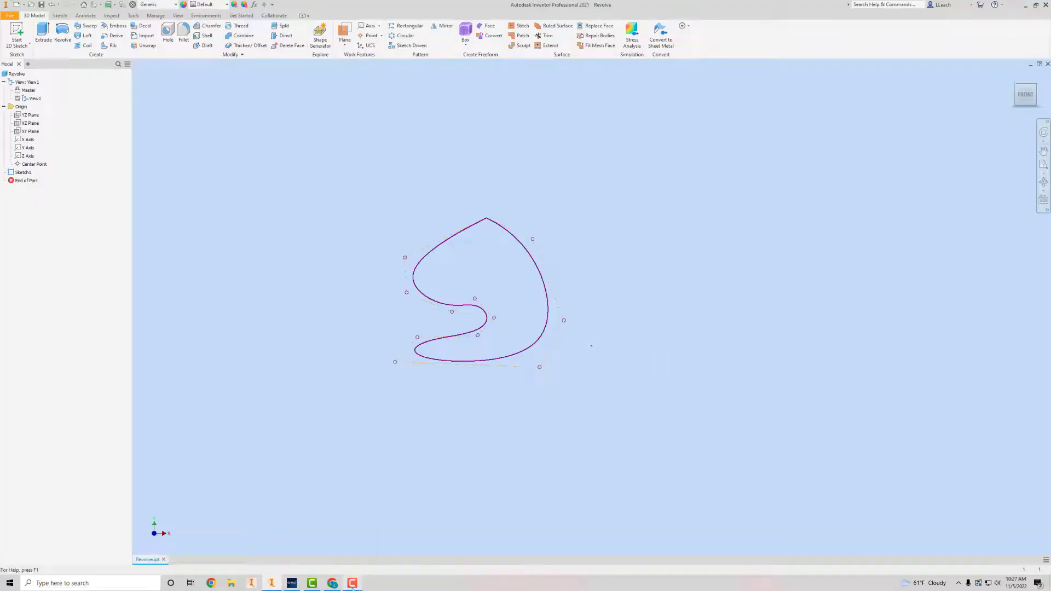
Check the question's instructions, and revolve the closed sketch profile a full 360 degrees about the origin's Y Axis.
left_click(292, 585)
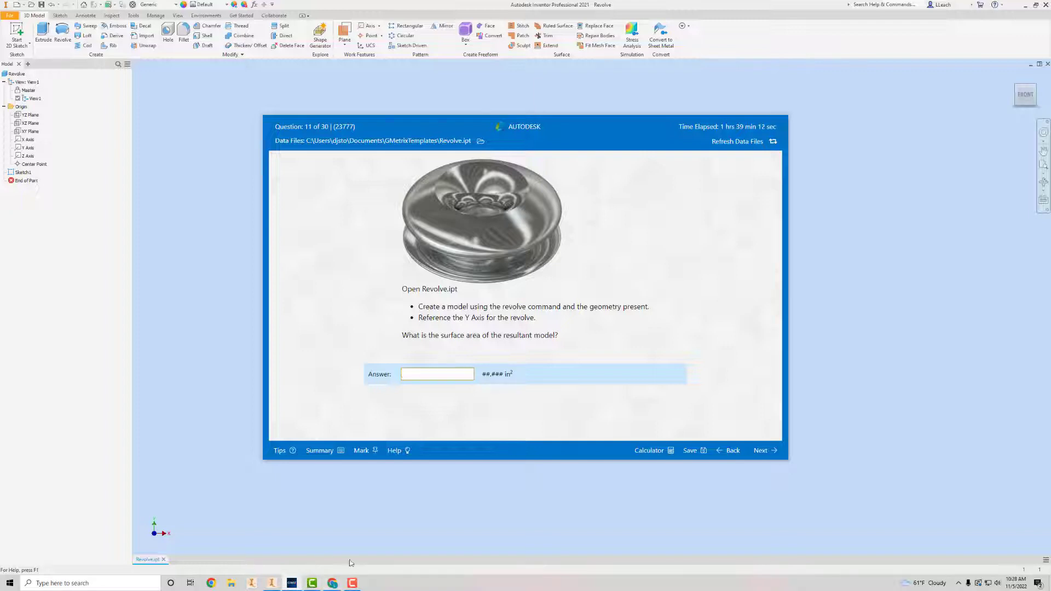
left_click(363, 509)
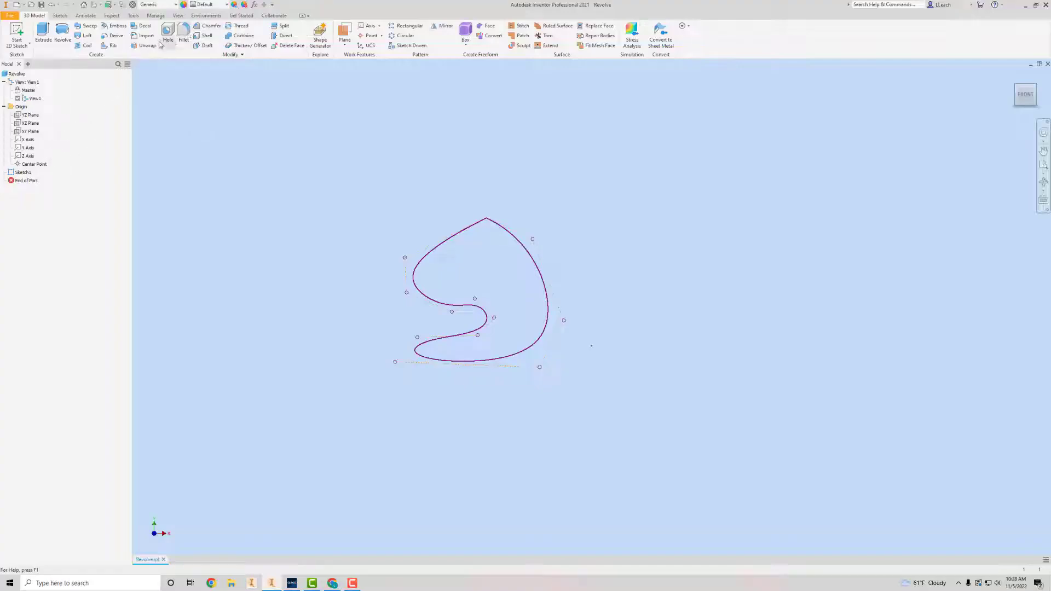
left_click(61, 34)
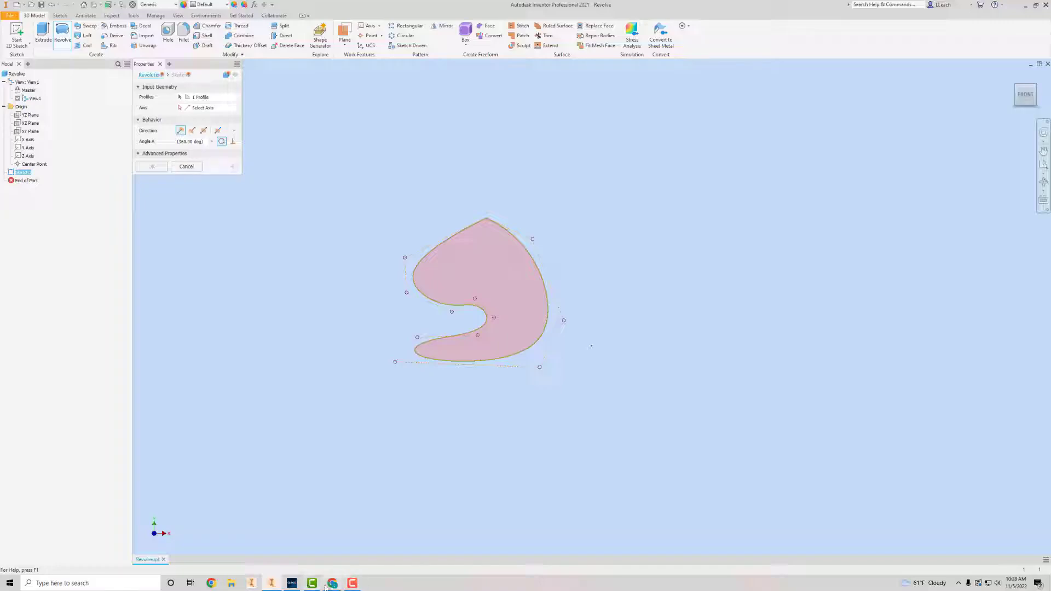
left_click(292, 583)
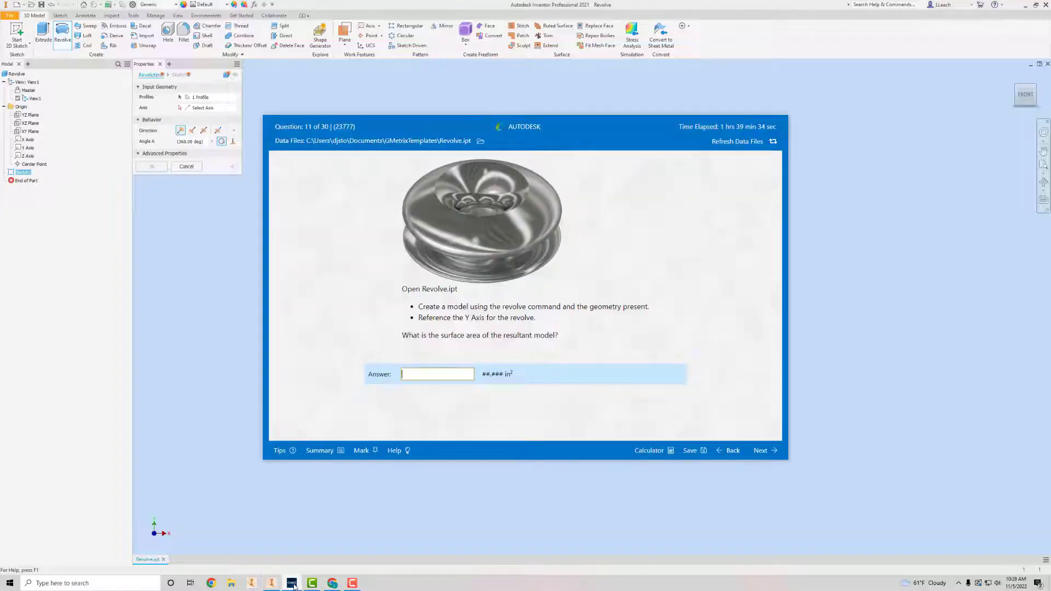
left_click(293, 584)
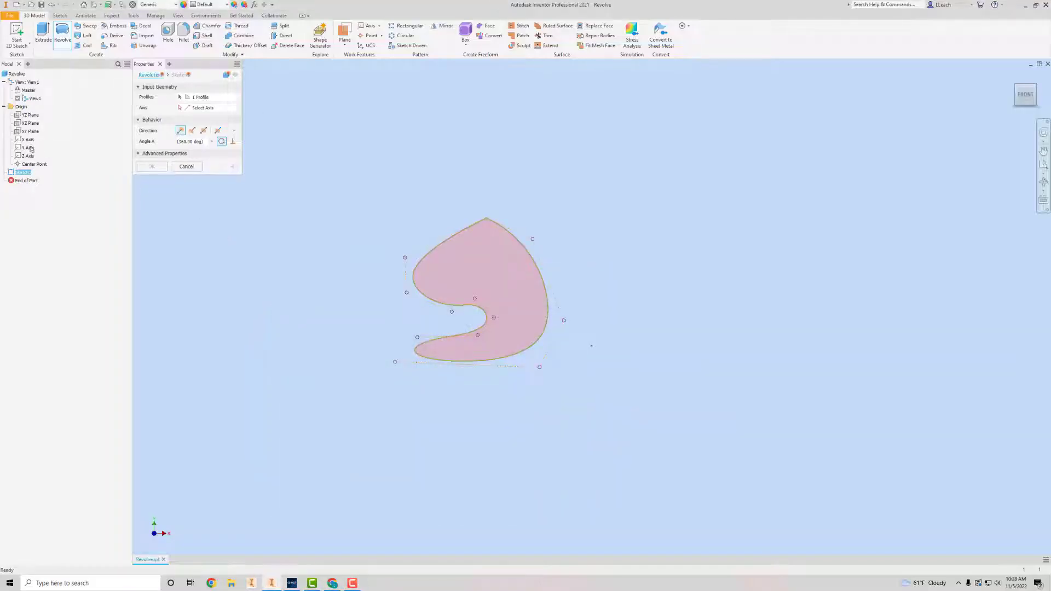
left_click(179, 108)
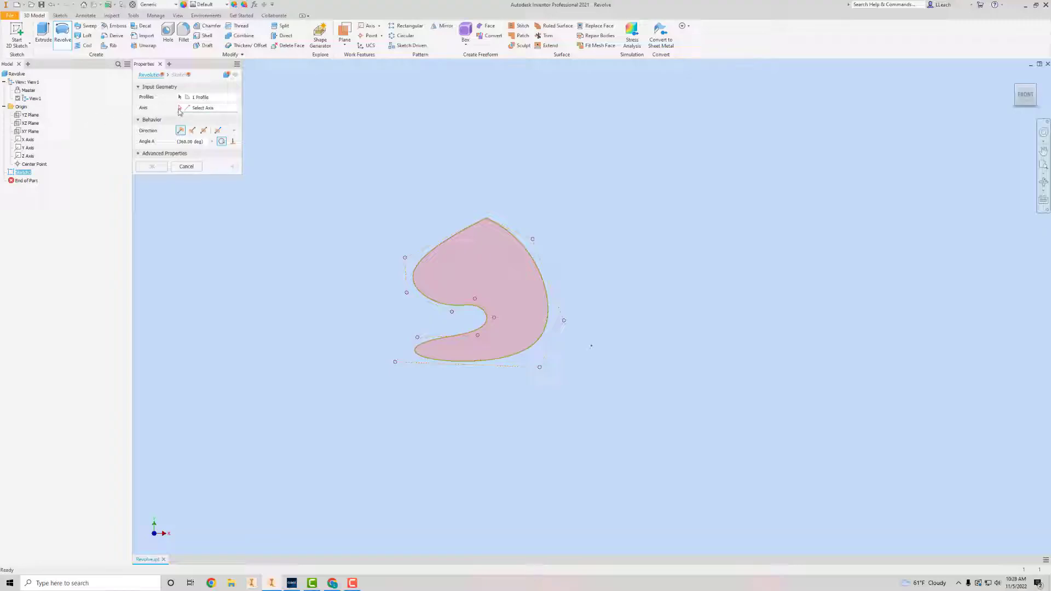
left_click(29, 148)
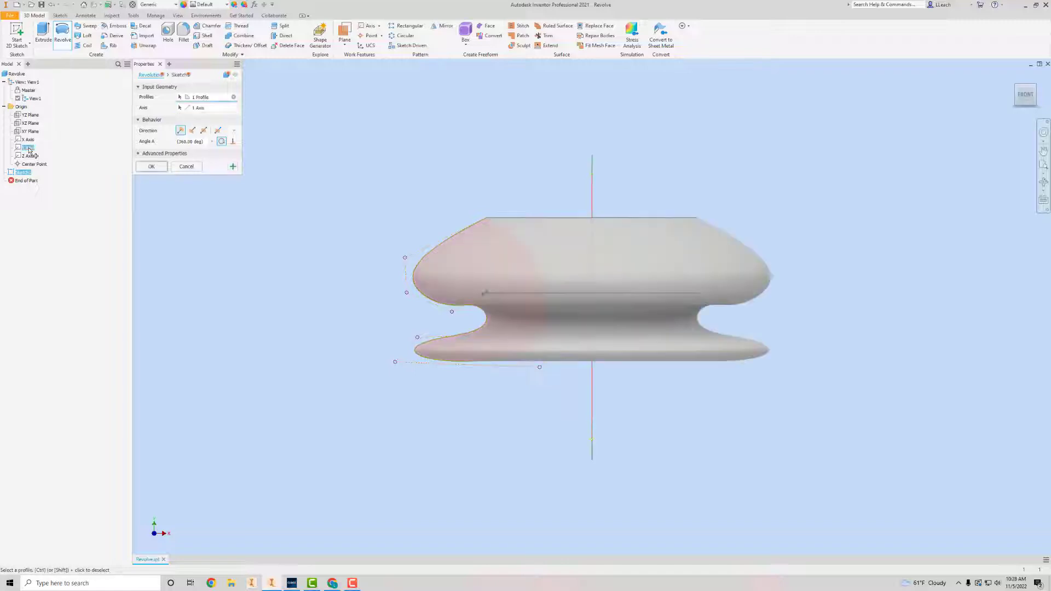
left_click(151, 167)
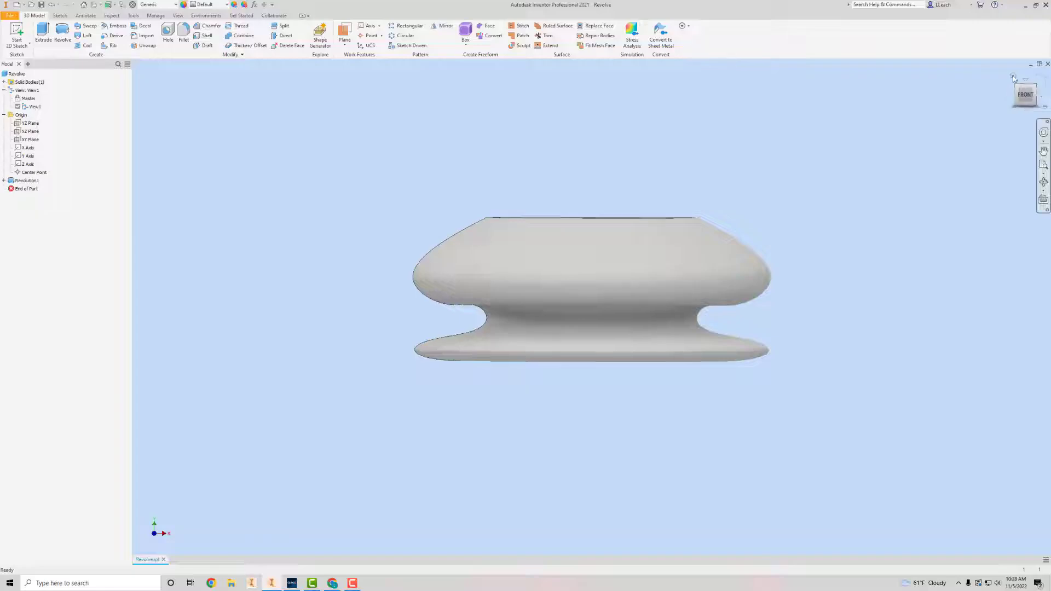
left_click(1014, 78)
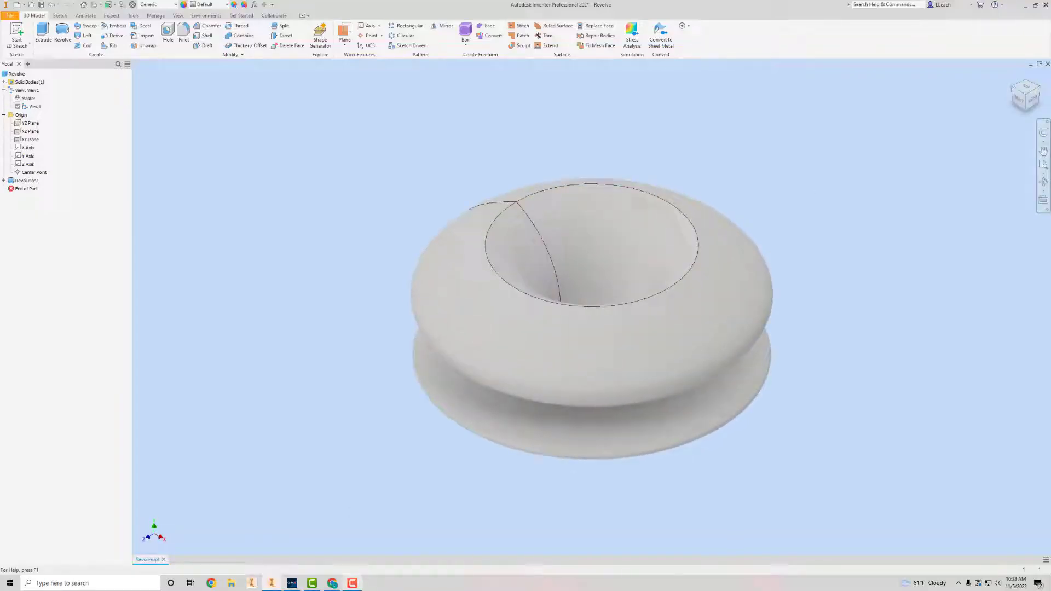
Recheck the question and update the physical values in the Revolve part's iProperties to read its surface area.
left_click(291, 583)
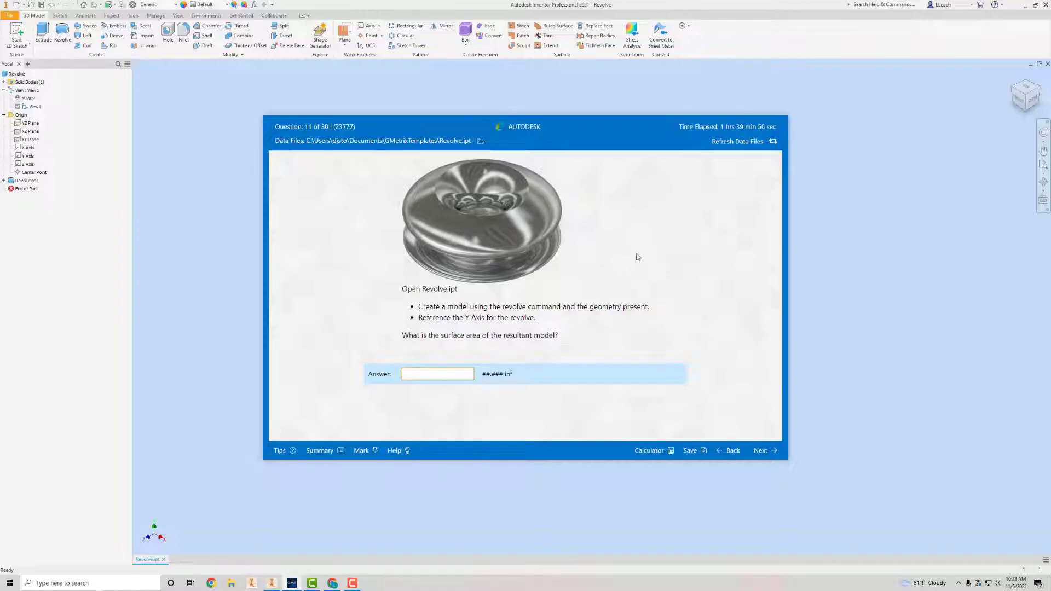
left_click(323, 510)
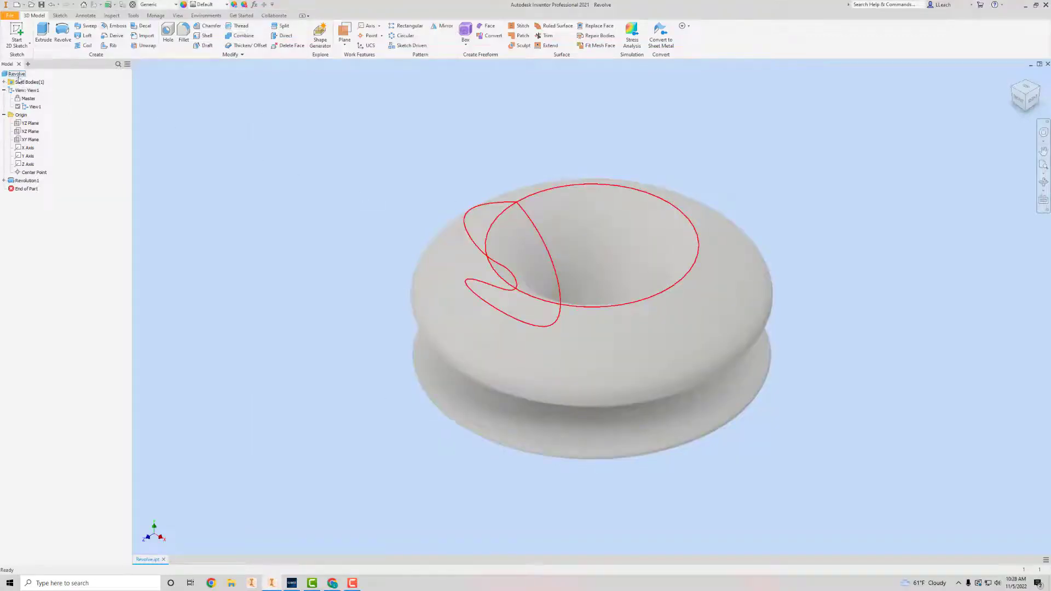
left_click(17, 74)
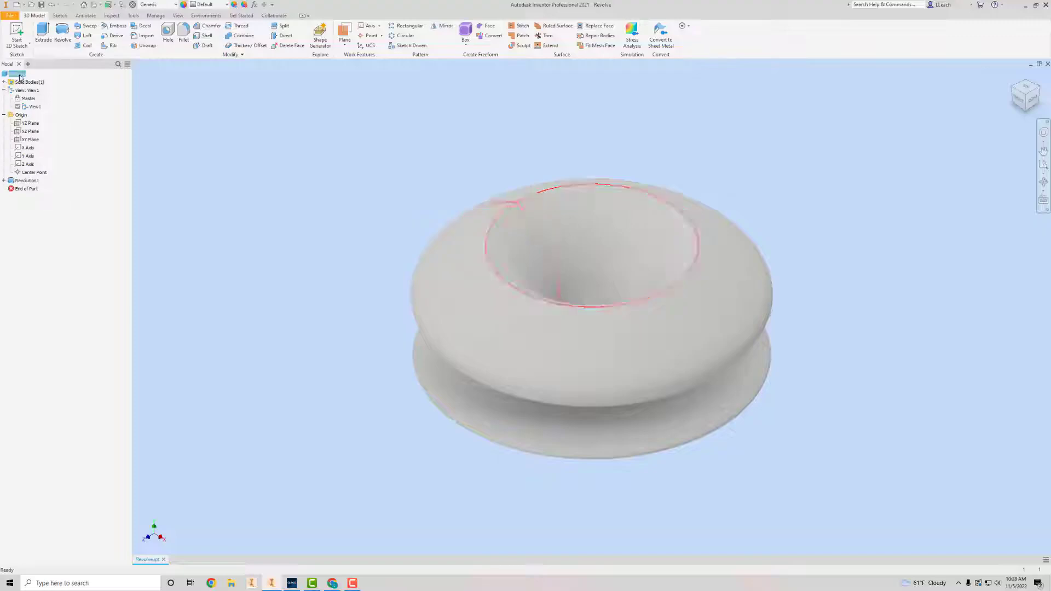
right_click(20, 76)
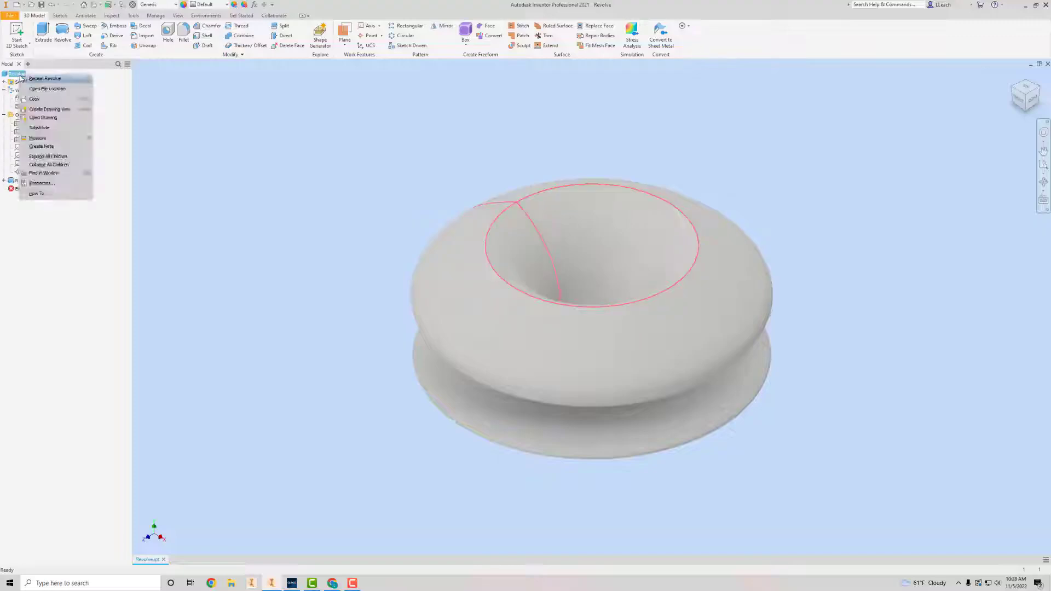
left_click(58, 183)
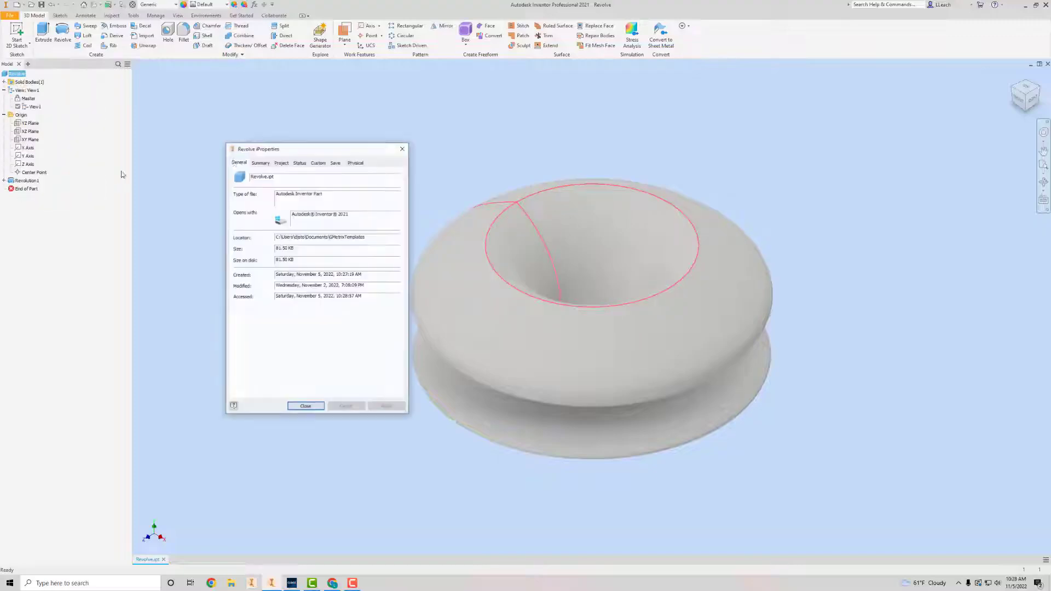
left_click(354, 163)
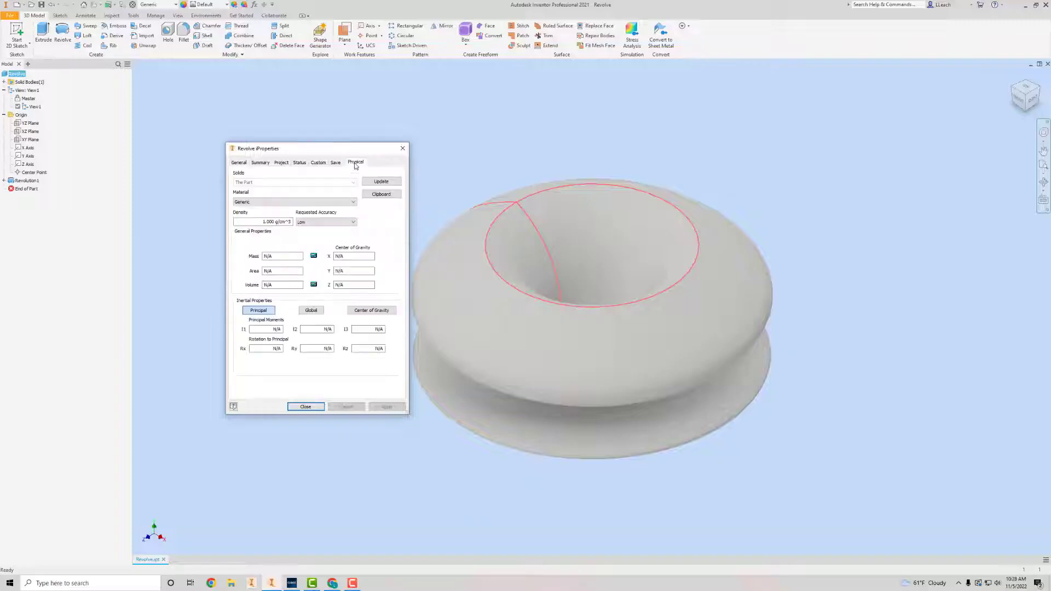
left_click(382, 182)
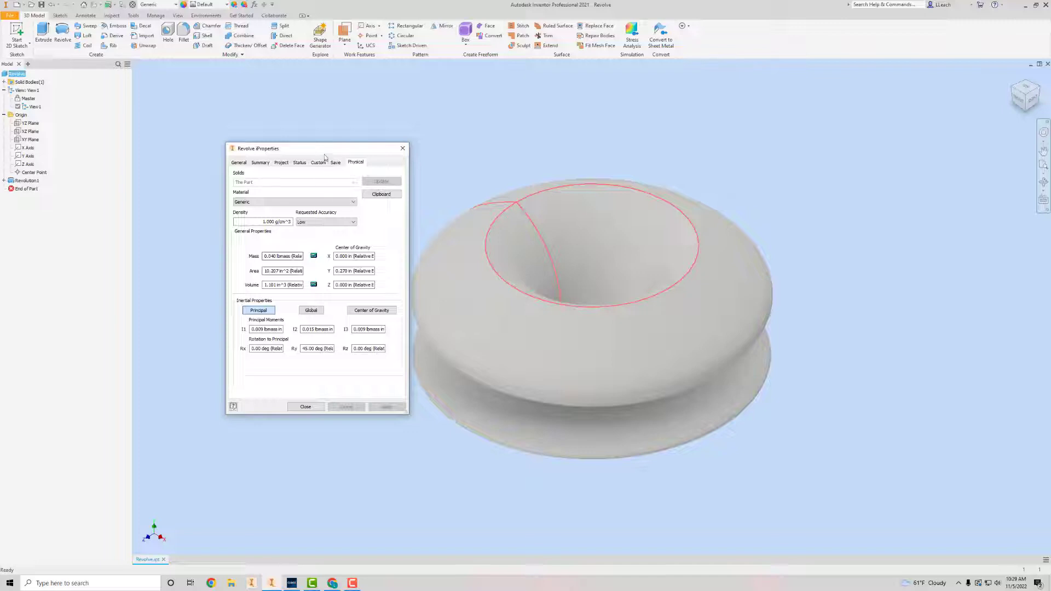
left_click_drag(325, 151, 276, 148)
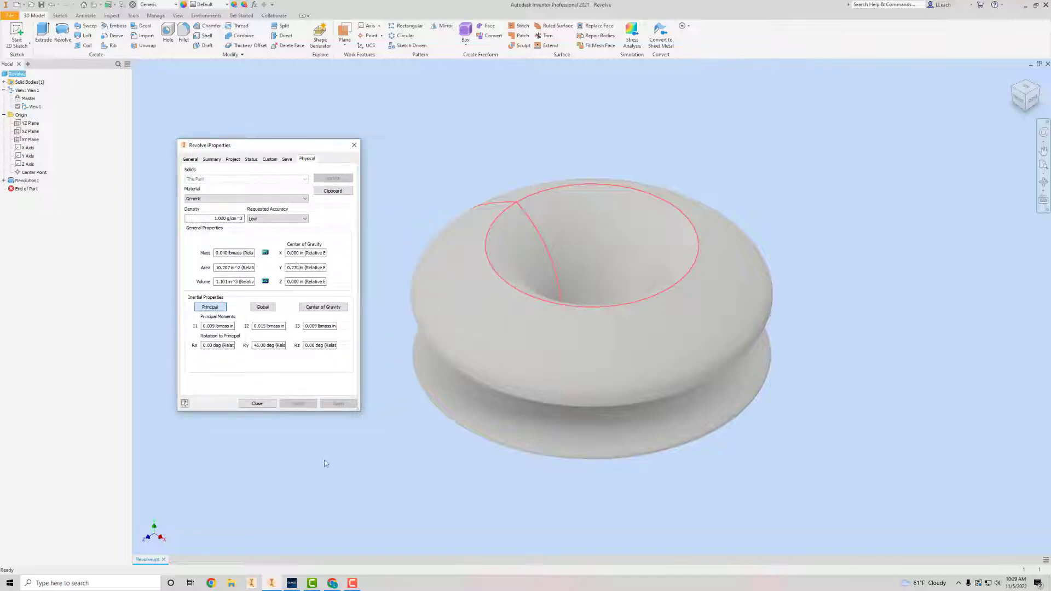
Answer question 11 in GMetrix with 10.207, grade it, and continue to the instructions of question 12.
left_click(292, 583)
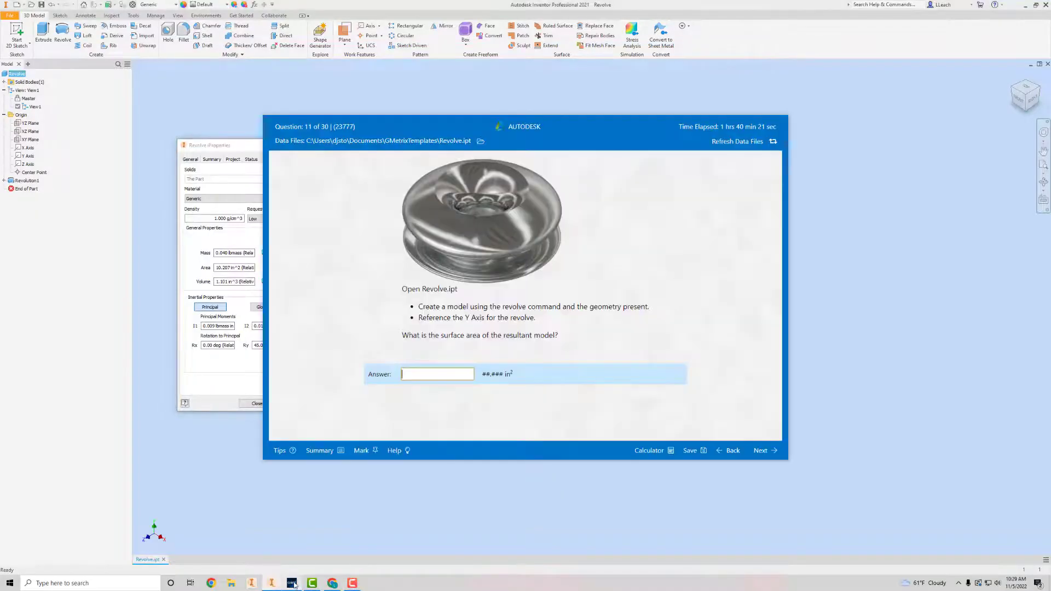
left_click(421, 374)
type("10.207")
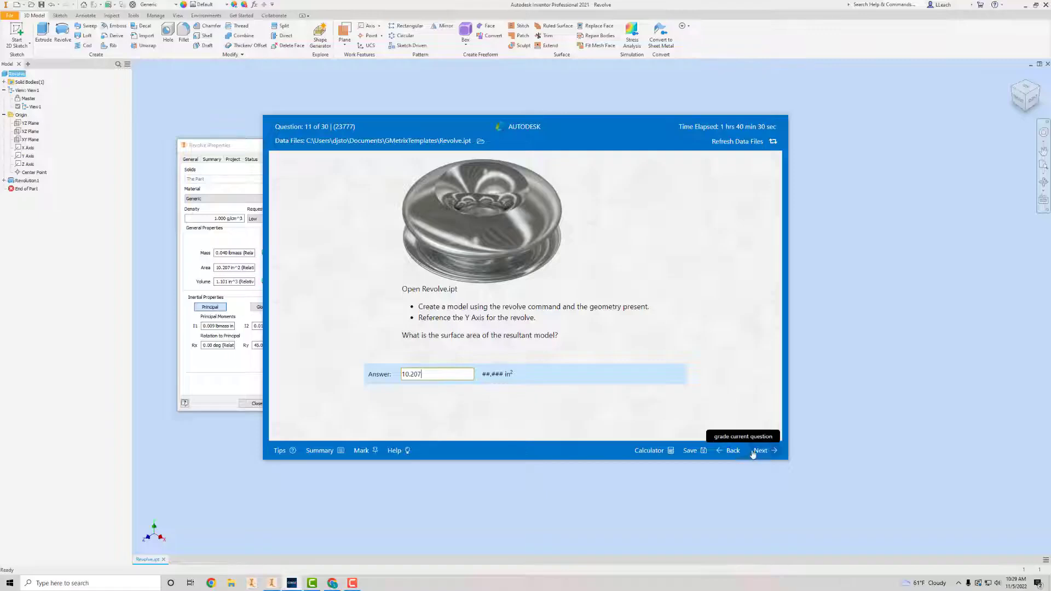
left_click(760, 450)
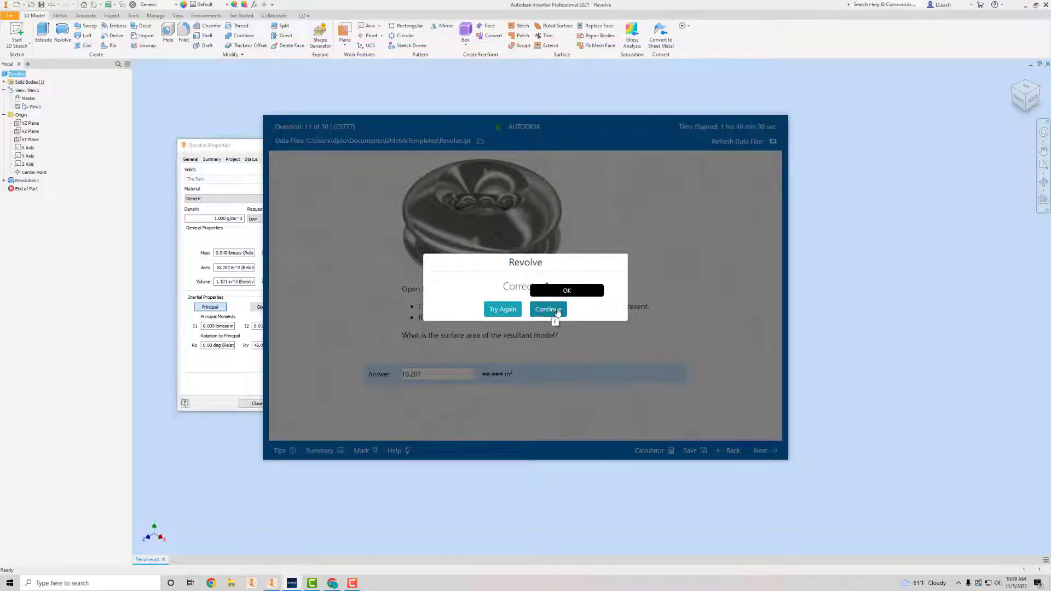
left_click(557, 311)
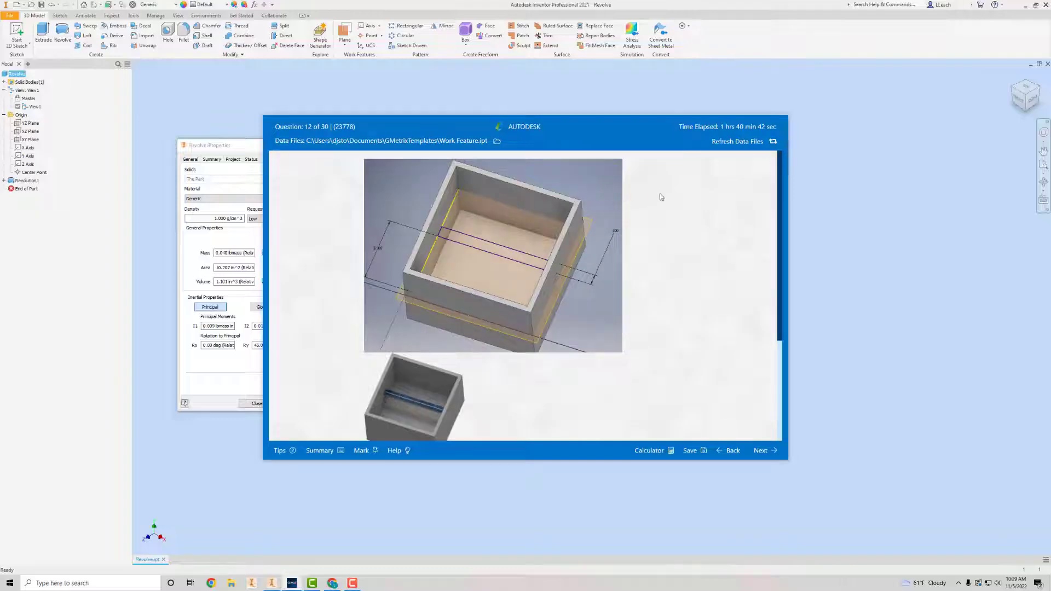
scroll(455, 227, "down", 3)
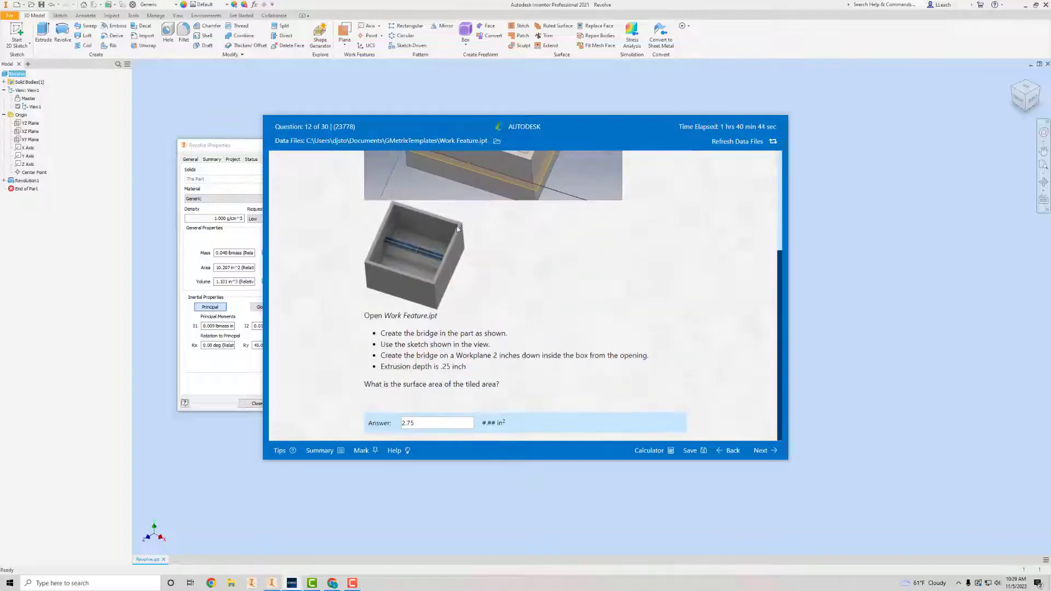
scroll(412, 412, "up", 2)
Close the iProperties dialog in Inventor and close the Revolve part without saving its changes.
left_click_drag(244, 147, 247, 146)
left_click(258, 403)
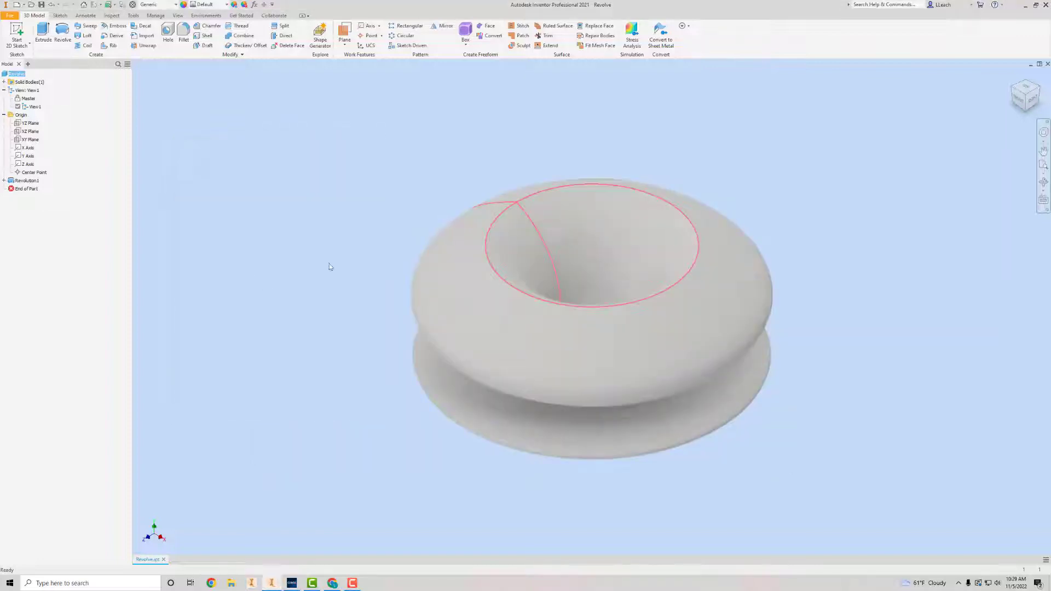
left_click(9, 17)
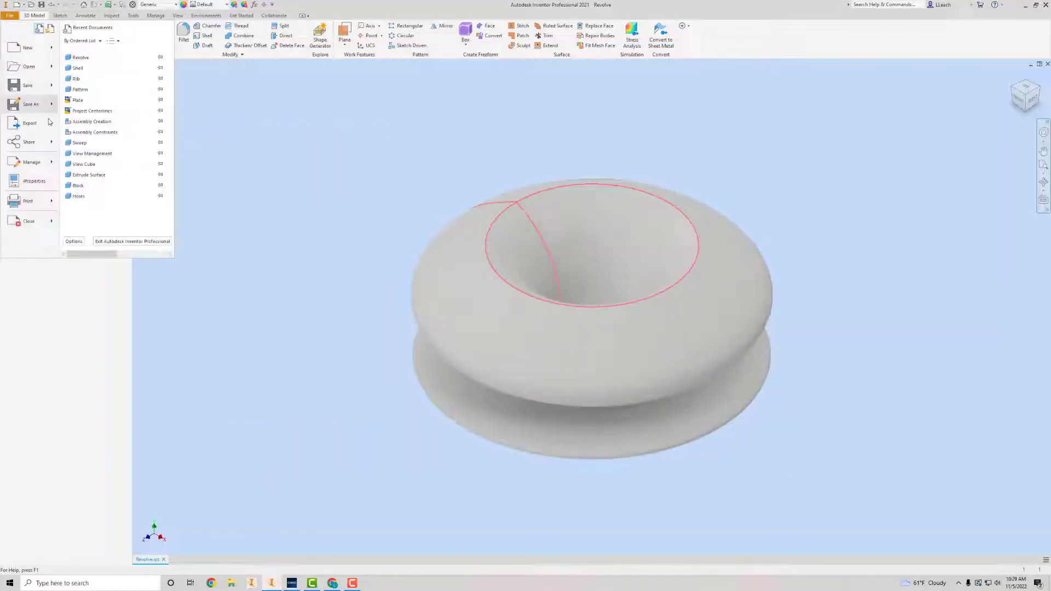
left_click(22, 220)
left_click(502, 301)
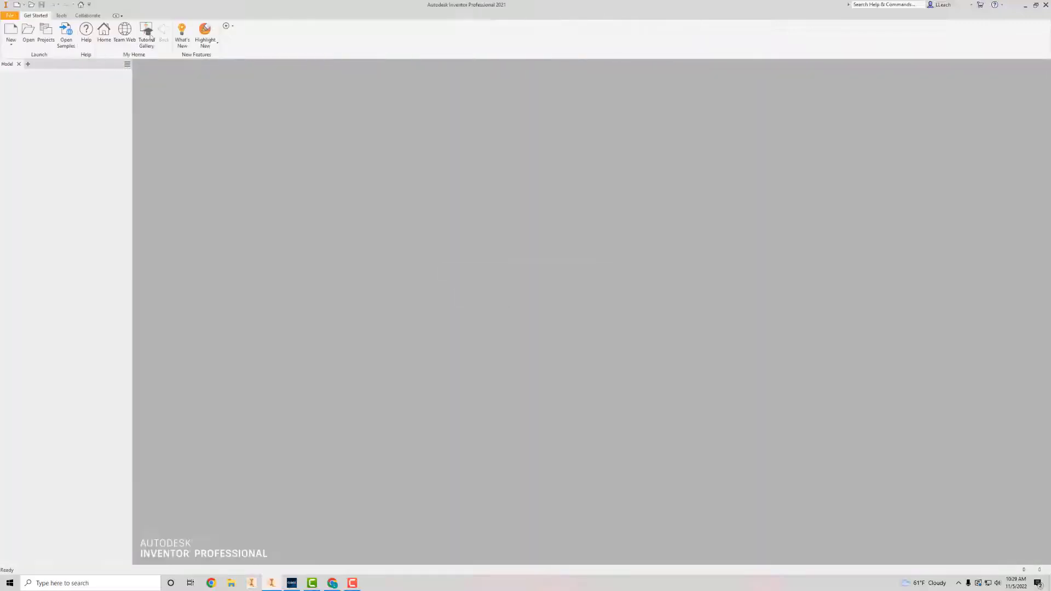
Open the Work Feature part from the GMetrixTemplates folder in Inventor.
left_click(35, 37)
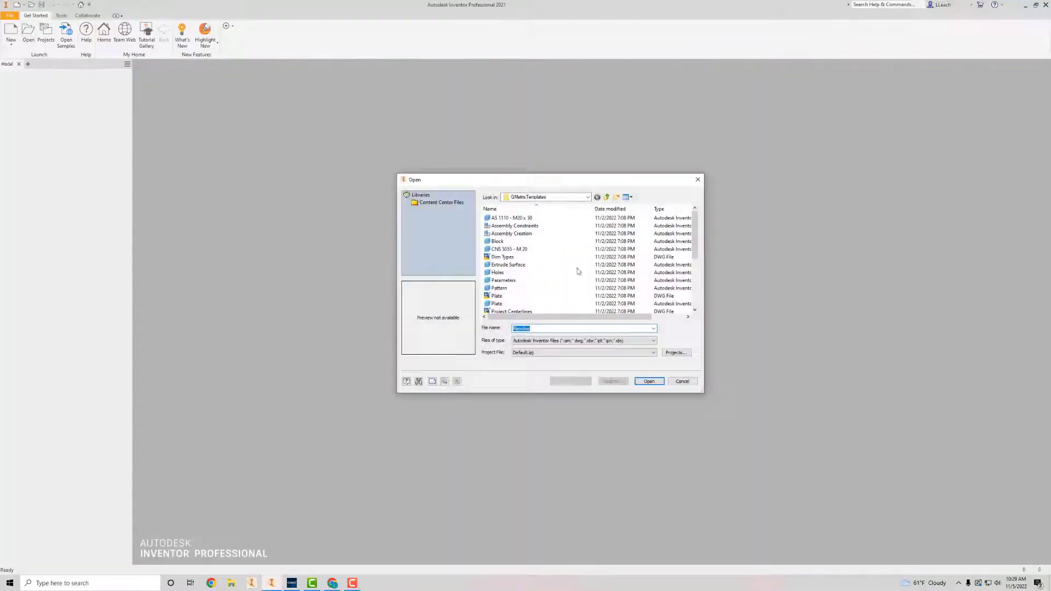
left_click(294, 584)
left_click(293, 584)
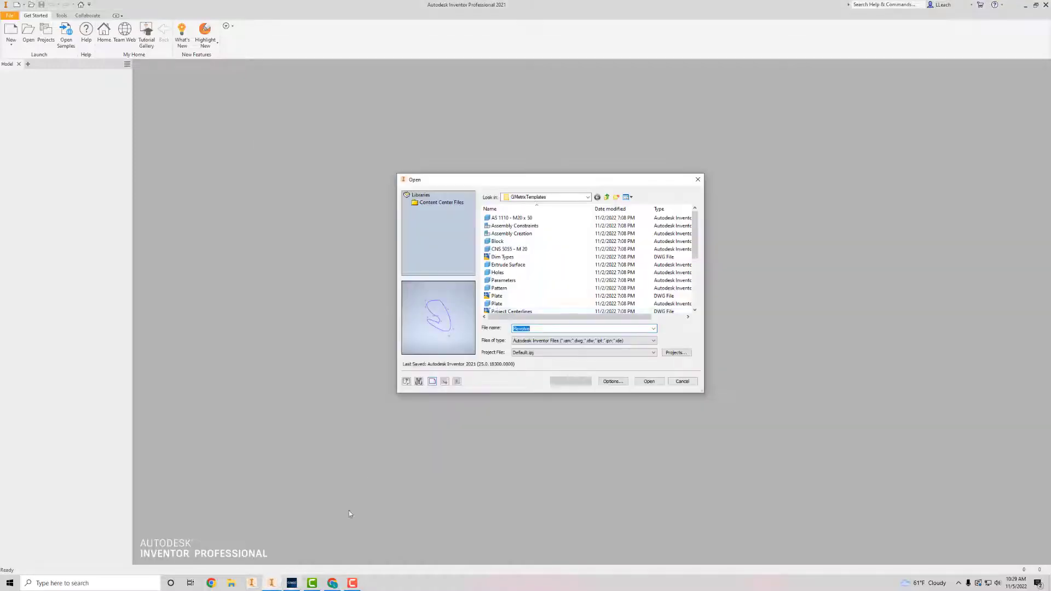
scroll(519, 262, "down", 5)
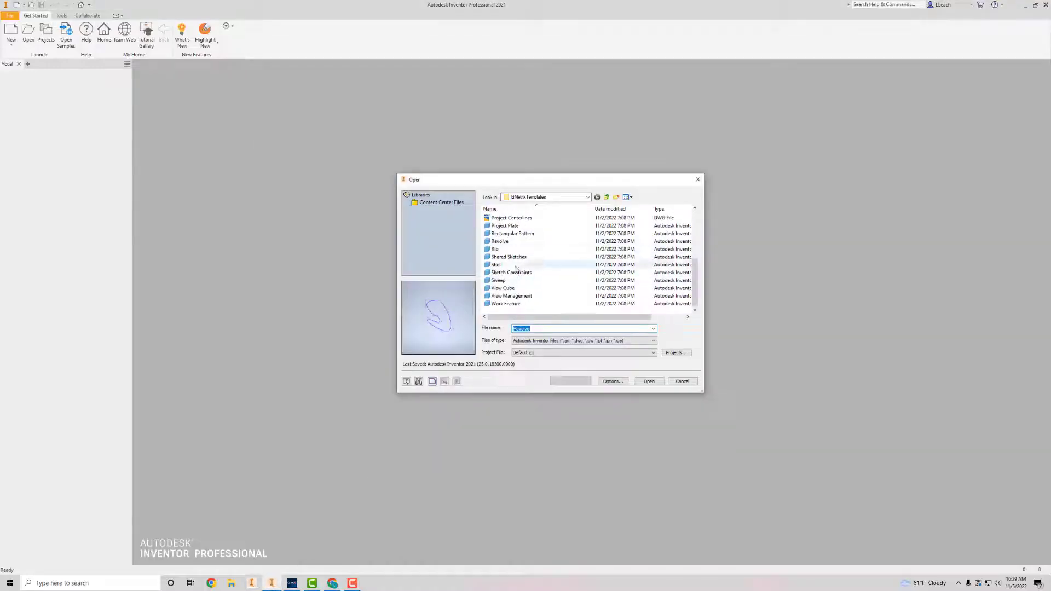
left_click(505, 304)
left_click(646, 382)
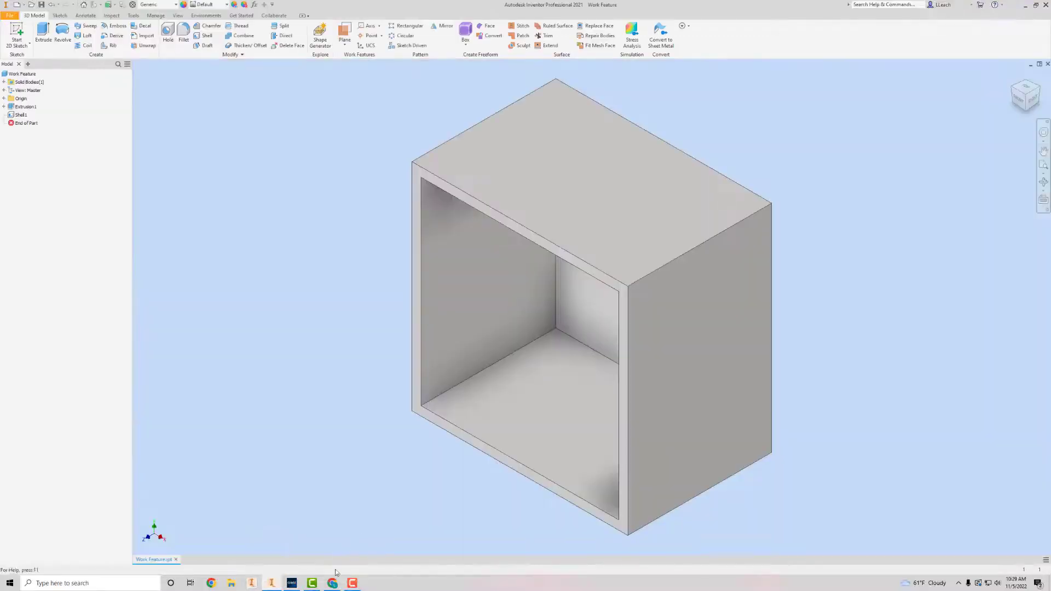
Switch to GMetrix and examine question 12's figures and instructions for the bridge's work plane, sketch dimensions and extrusion depth.
left_click(297, 587)
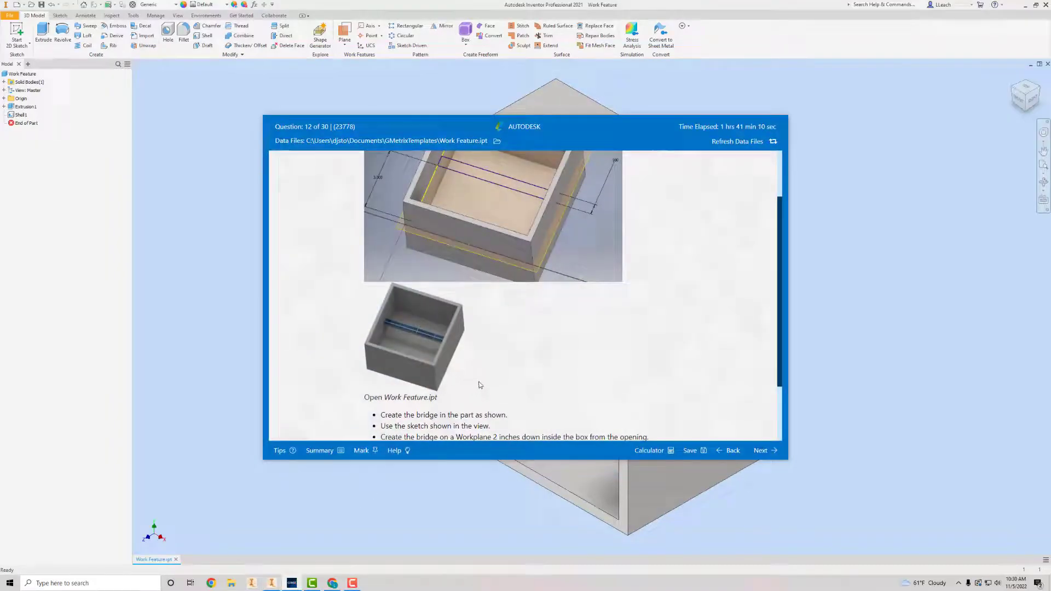
scroll(487, 373, "down", 2)
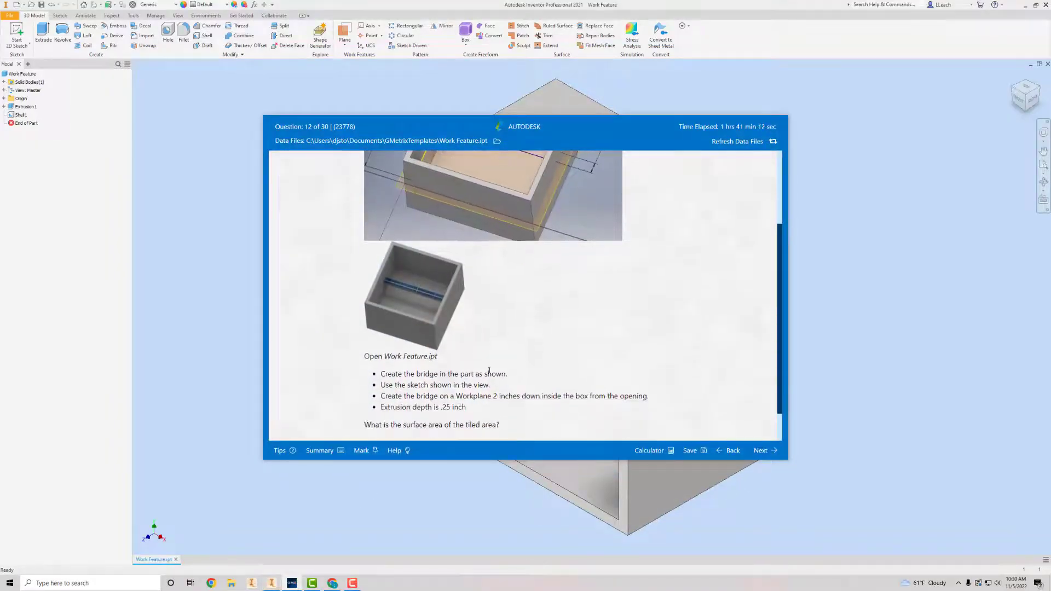
scroll(500, 359, "up", 3)
scroll(499, 359, "down", 3)
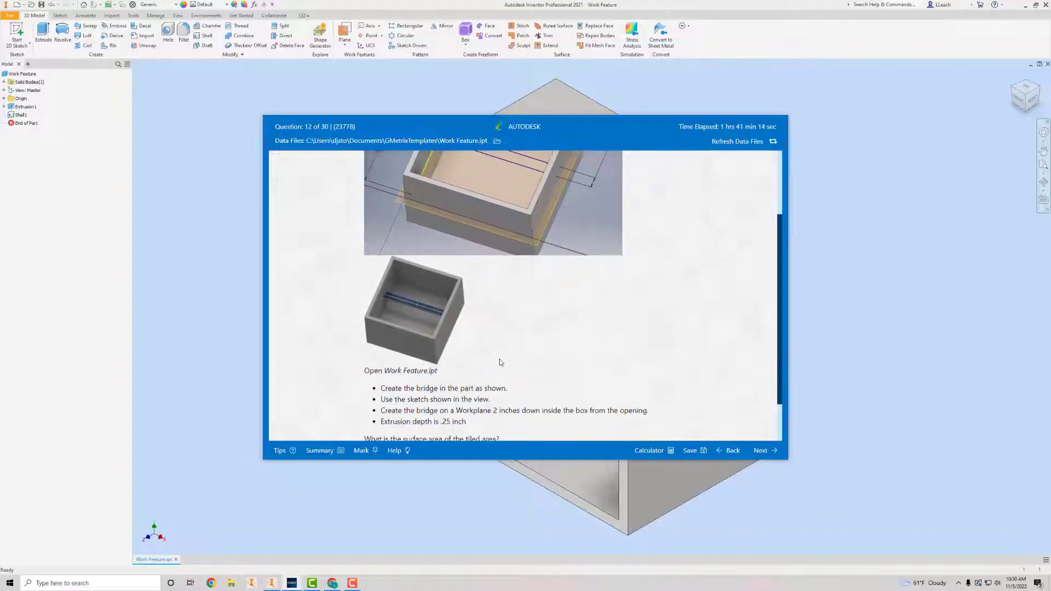
scroll(500, 359, "up", 2)
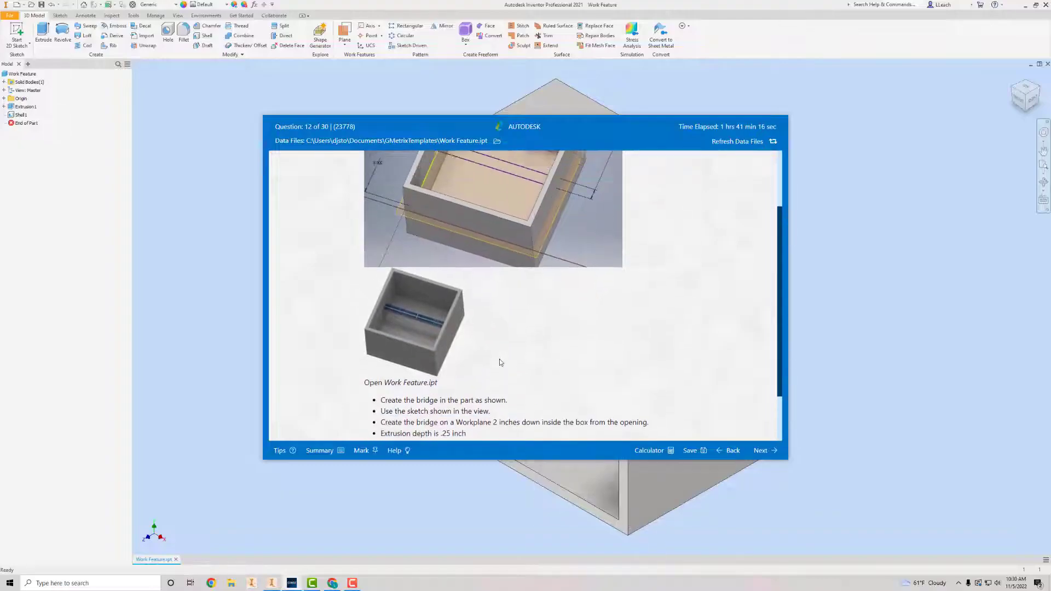
scroll(499, 359, "down", 2)
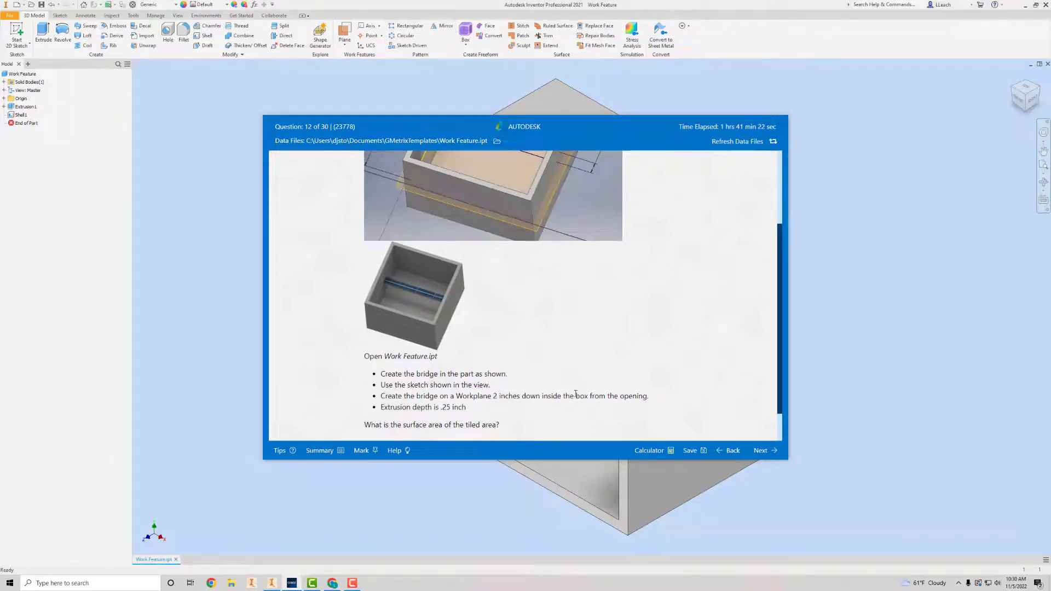
scroll(575, 393, "up", 3)
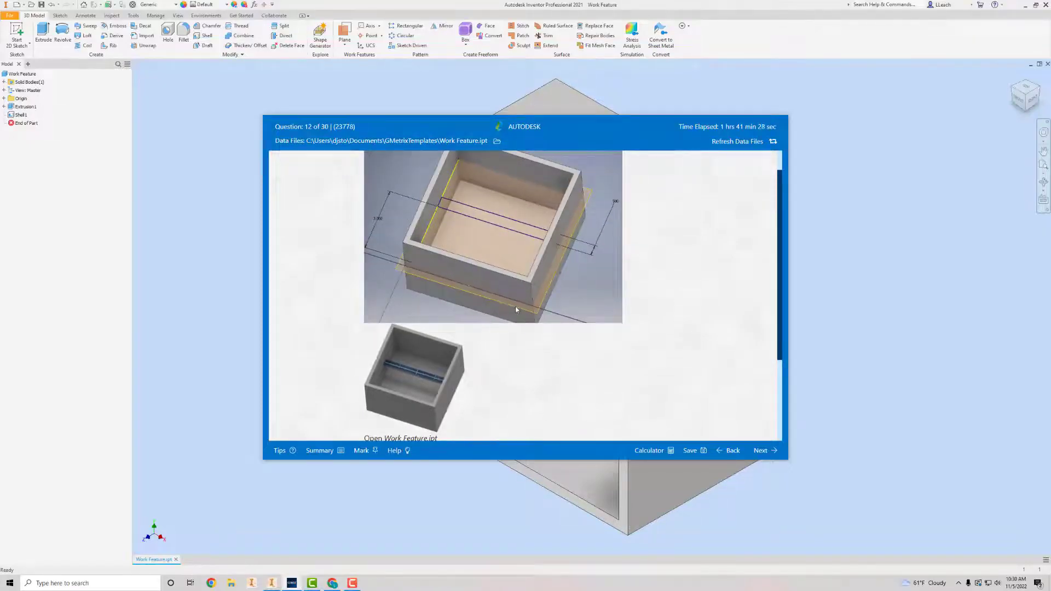
scroll(534, 348, "up", 1)
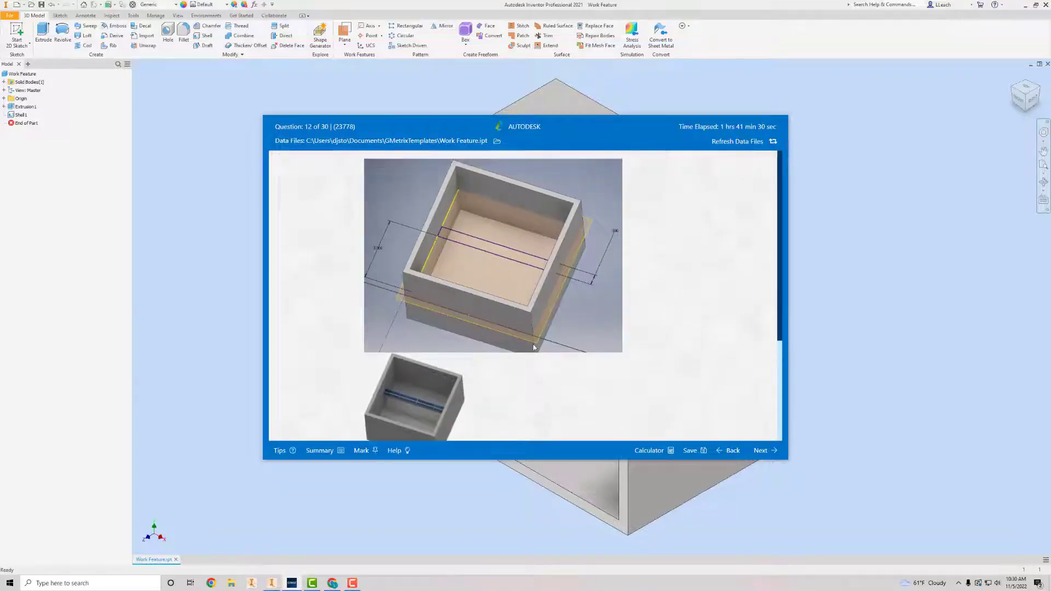
scroll(533, 348, "down", 1)
scroll(533, 348, "up", 1)
left_click(347, 387)
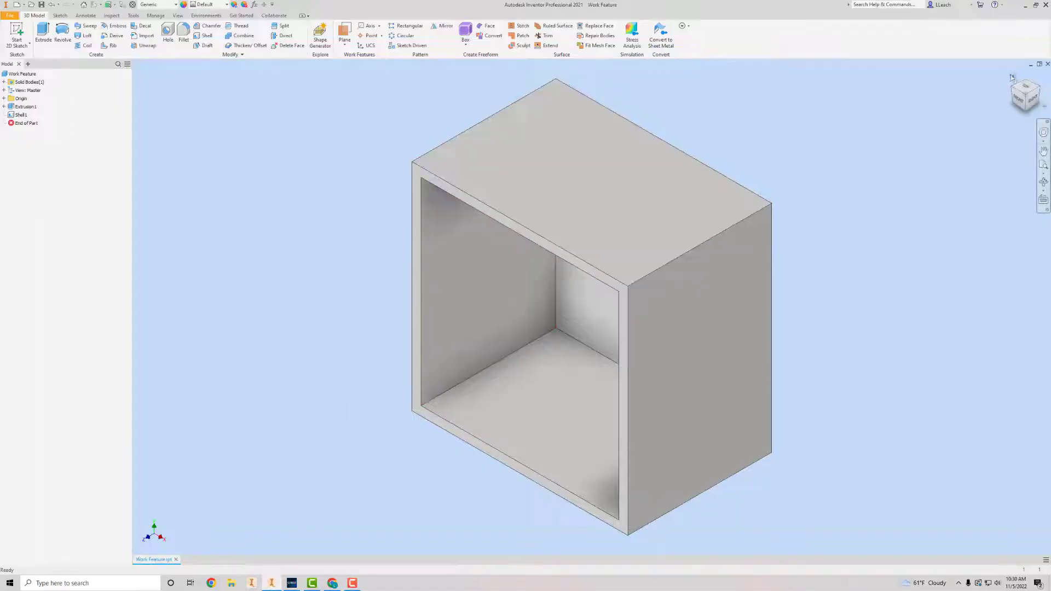
Reorient the box so its opening faces up in an isometric view, and set that view as Home.
left_click(1028, 111)
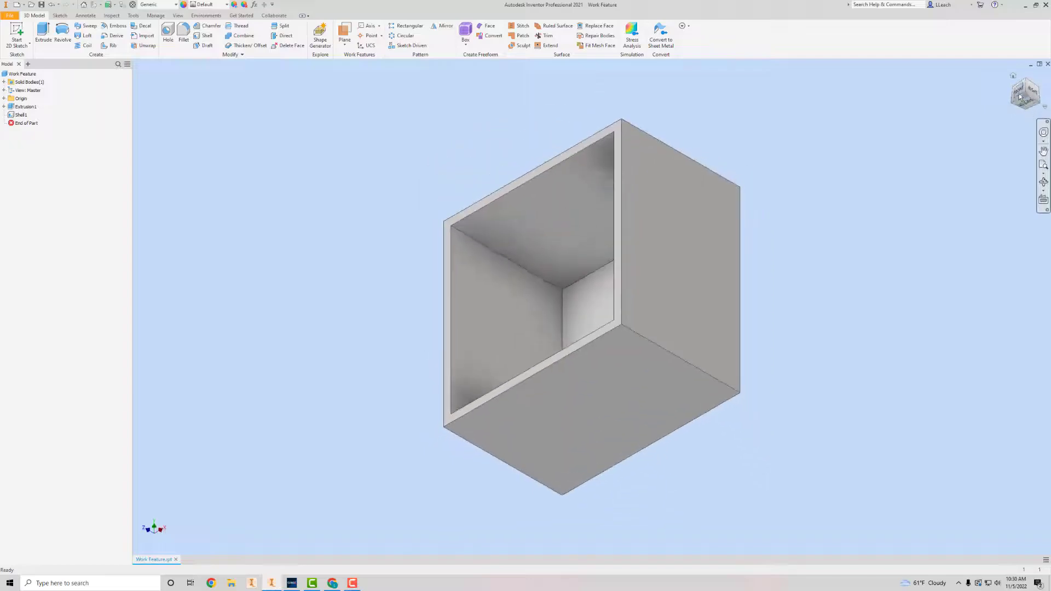
left_click(1029, 102)
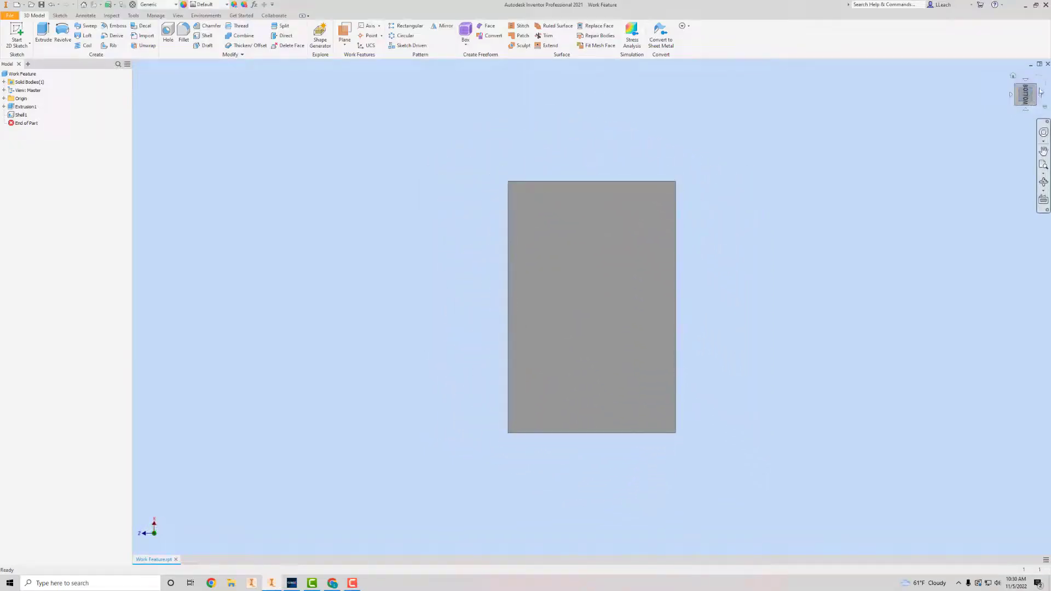
left_click(1044, 82)
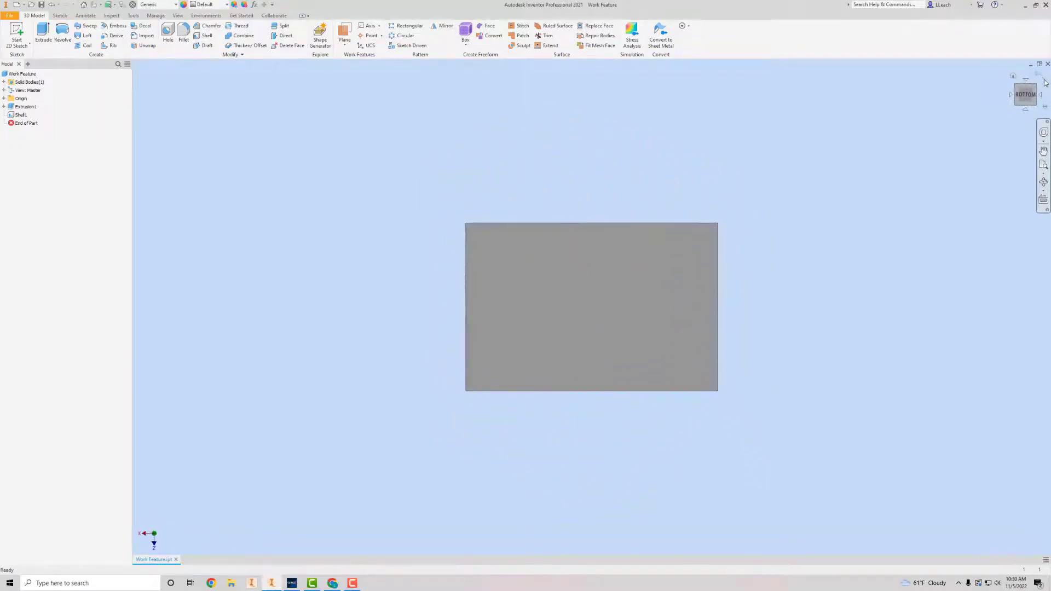
left_click(1045, 82)
left_click(1045, 83)
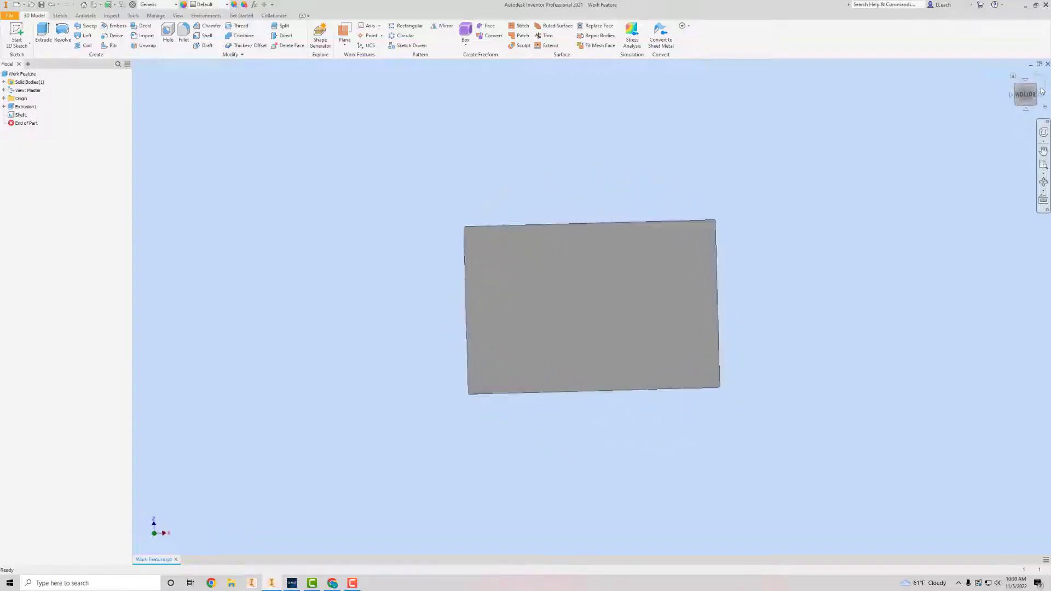
left_click(1013, 76)
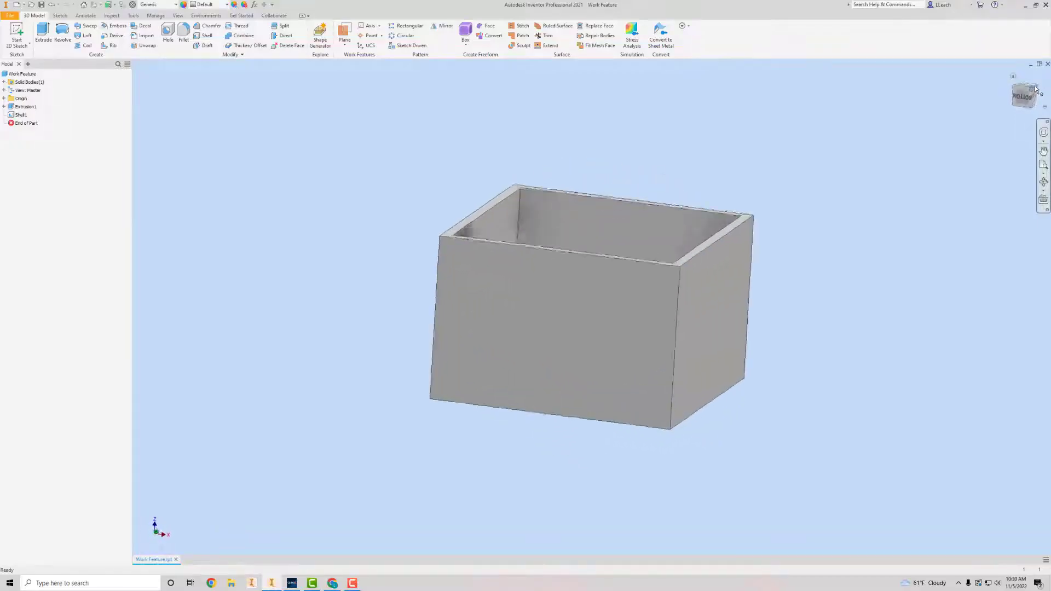
right_click(1012, 75)
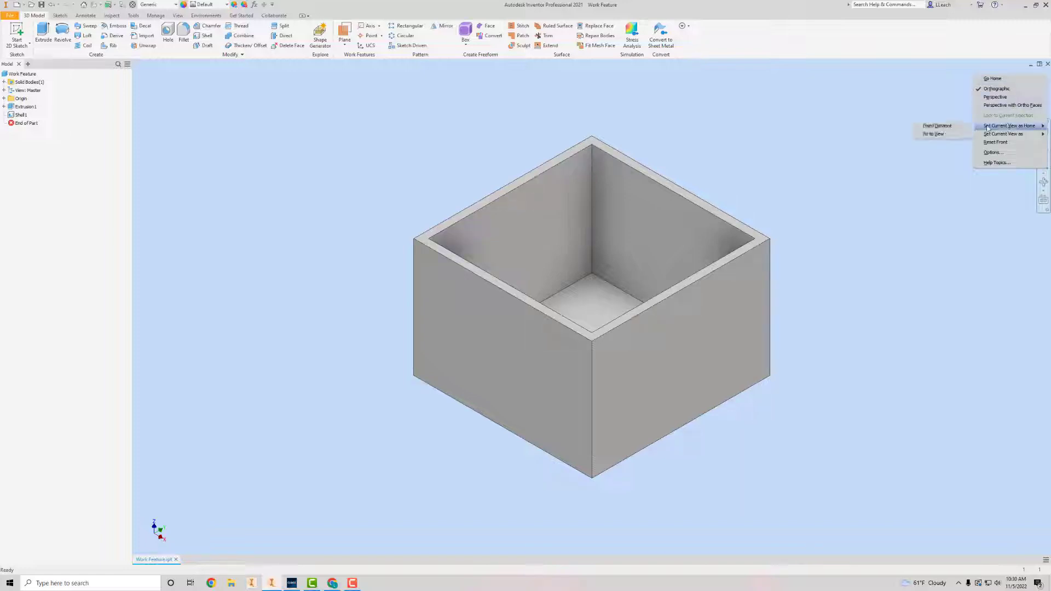
left_click(955, 128)
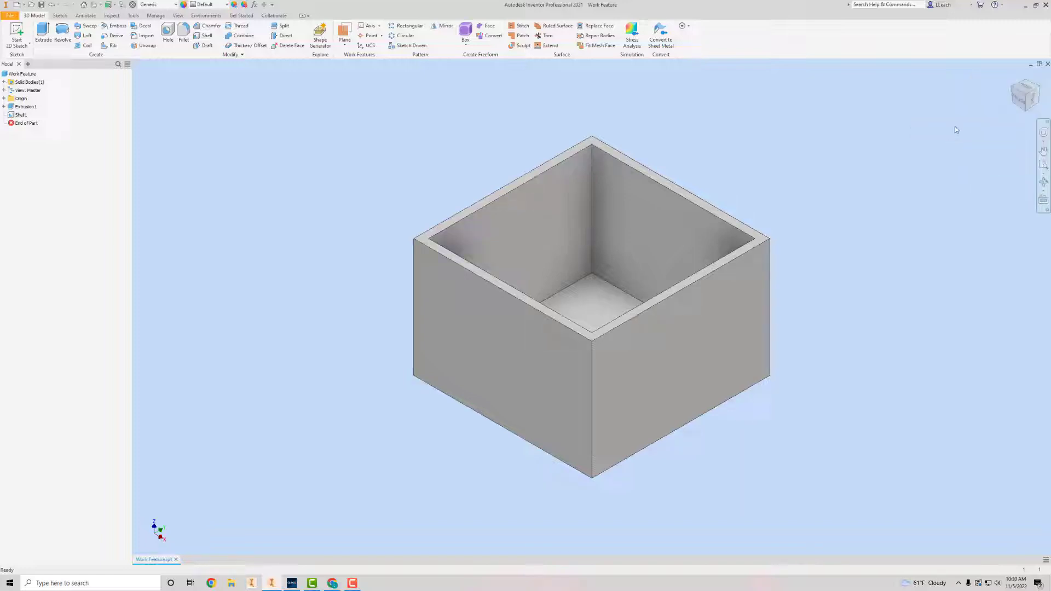
Face the box's side wall squarely with the opening up, set that view as Front, and return to the Home view.
left_click(1017, 98)
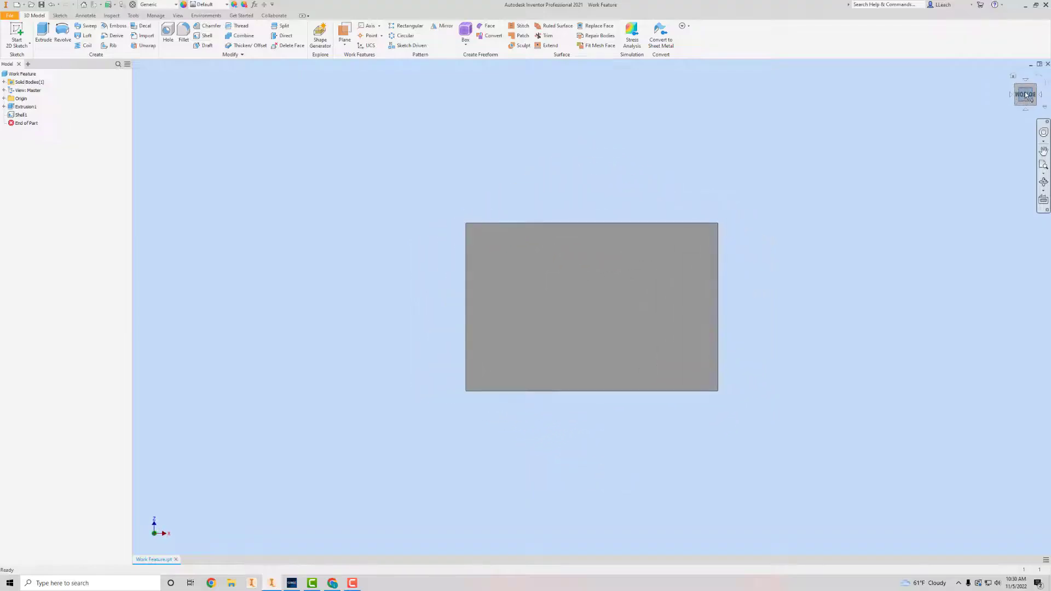
right_click(1025, 97)
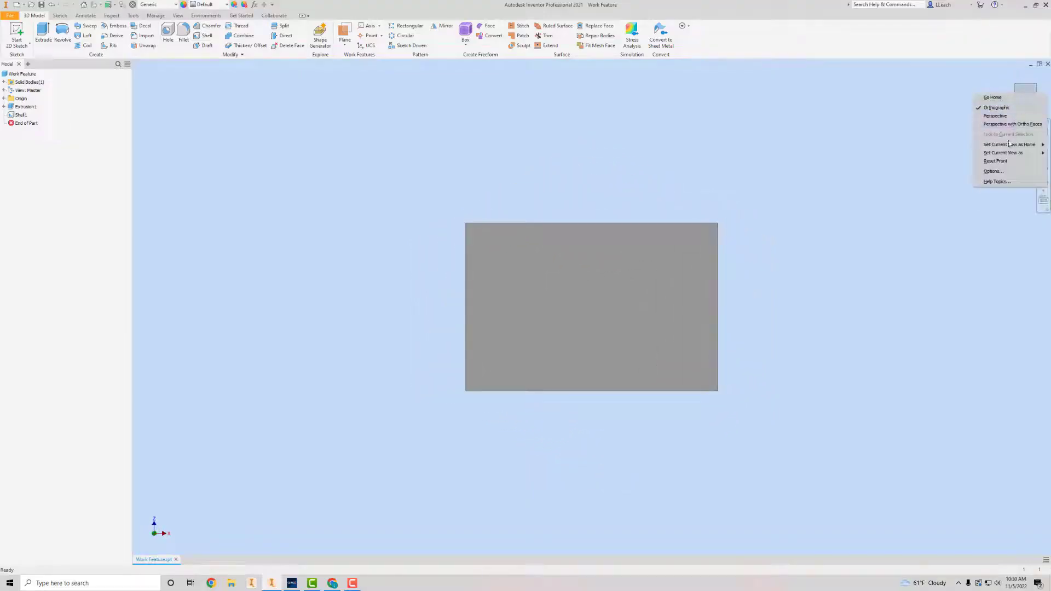
mouse_move(1000, 155)
left_click(952, 160)
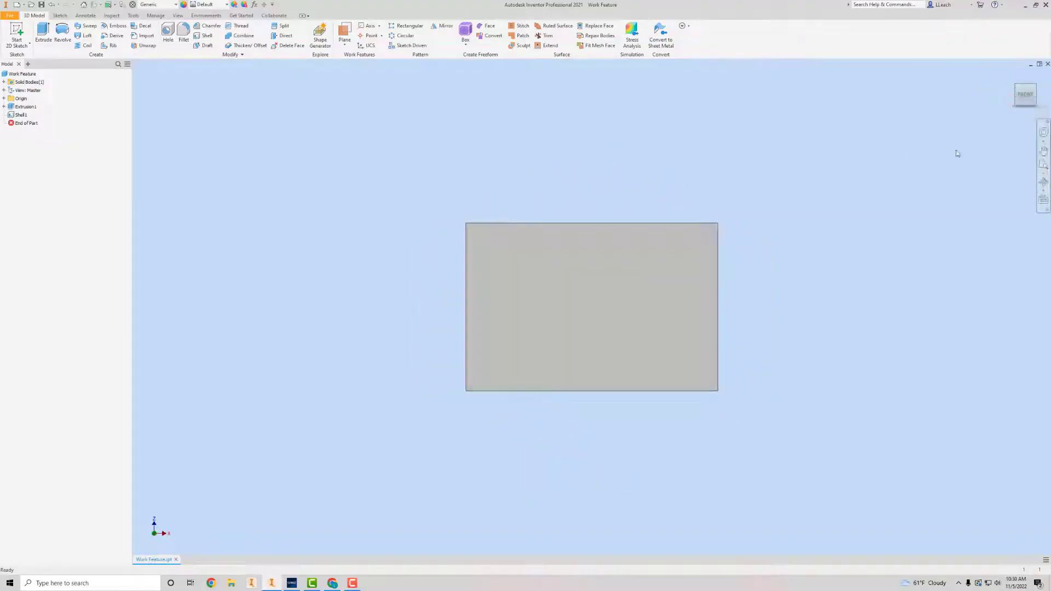
left_click(1014, 79)
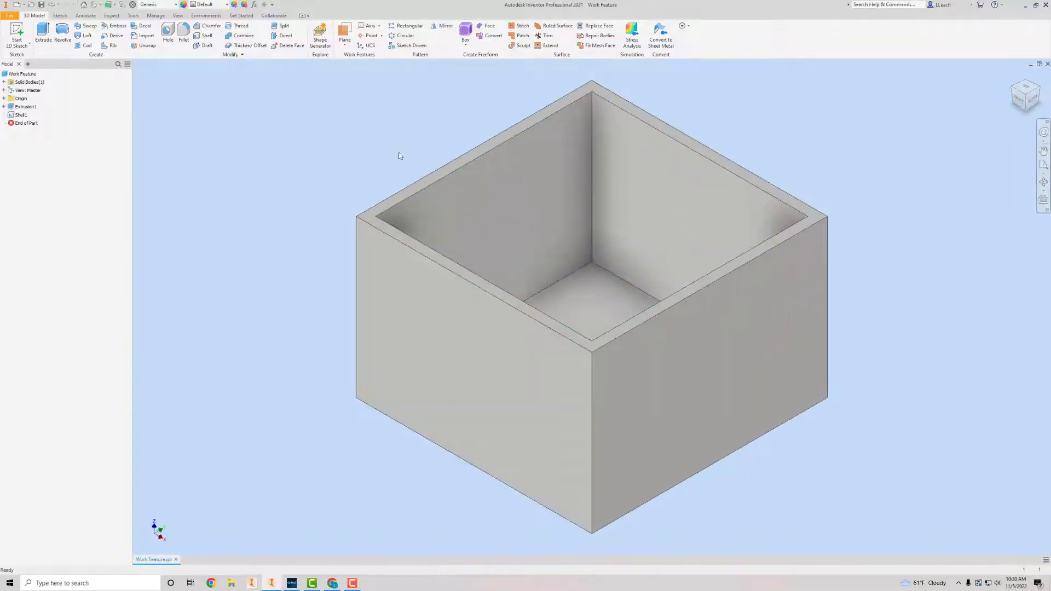
Create a work plane offset -2 in from the box's upper rim face, down inside the box.
left_click(346, 47)
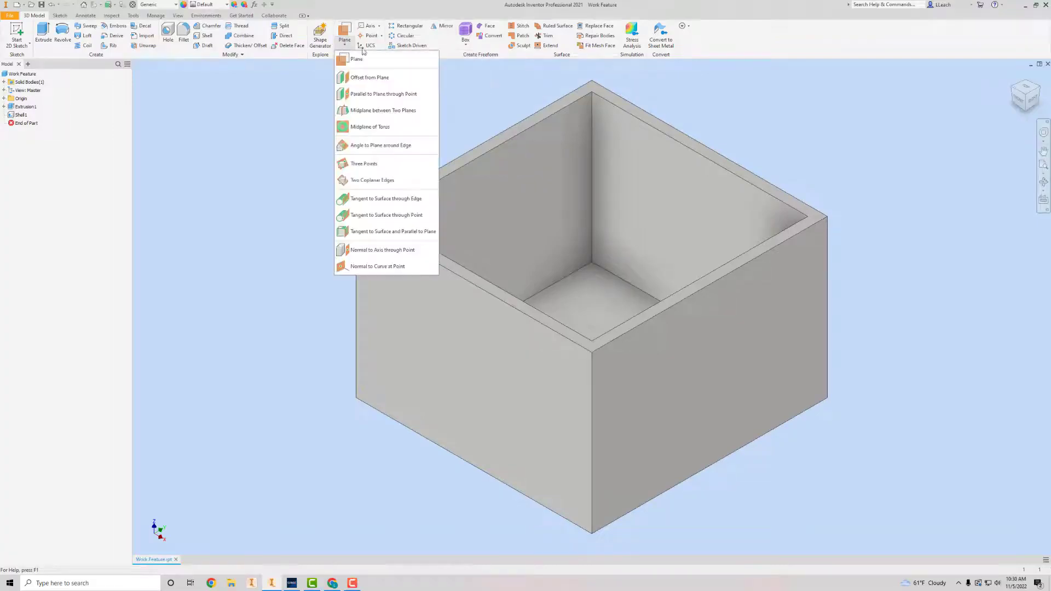
left_click(369, 82)
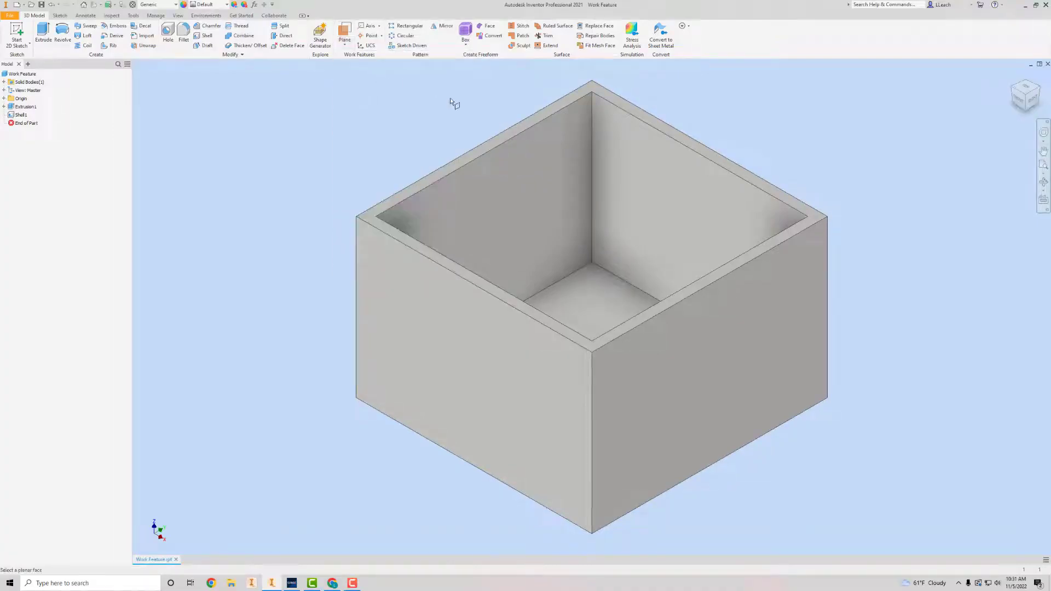
left_click(466, 161)
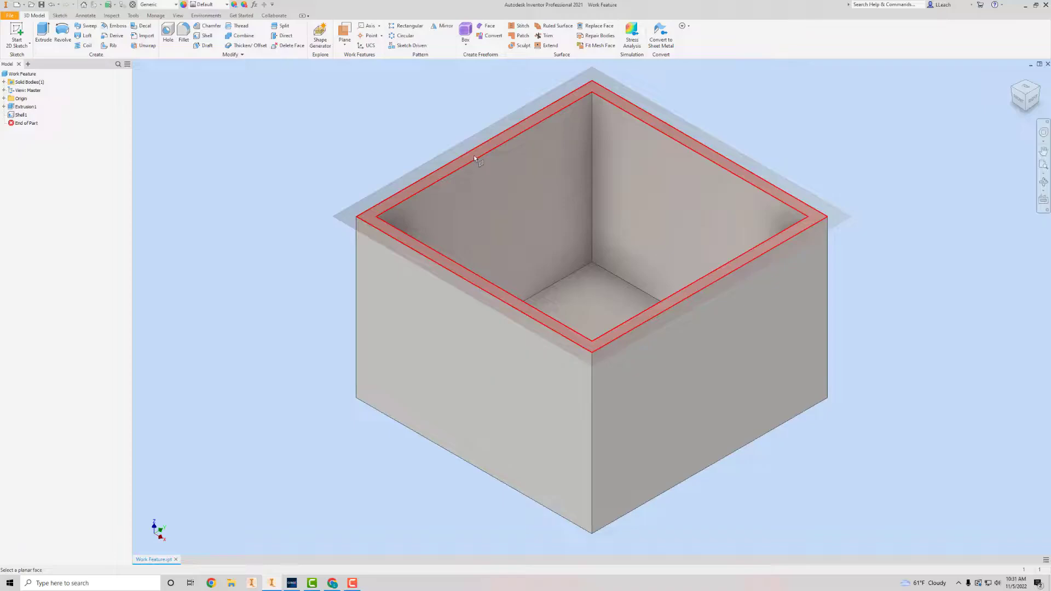
left_click(474, 157)
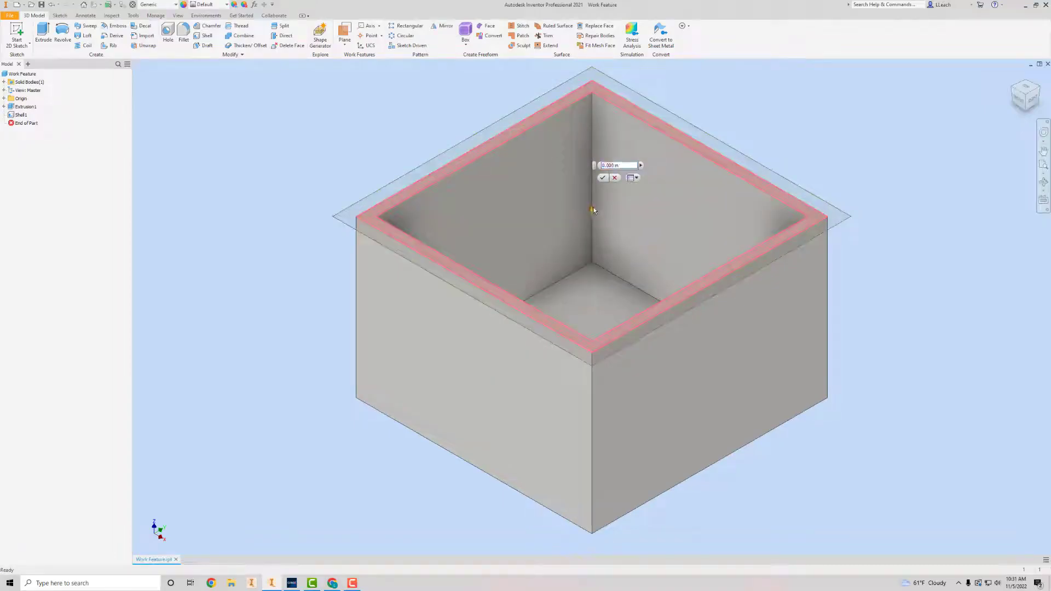
left_click_drag(596, 213, 605, 258)
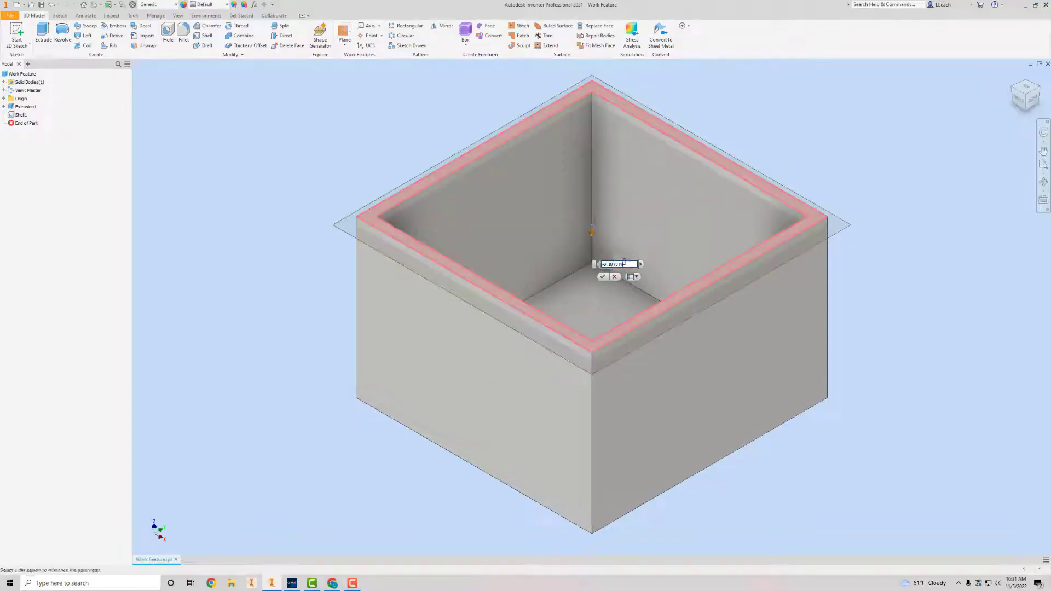
type("-2")
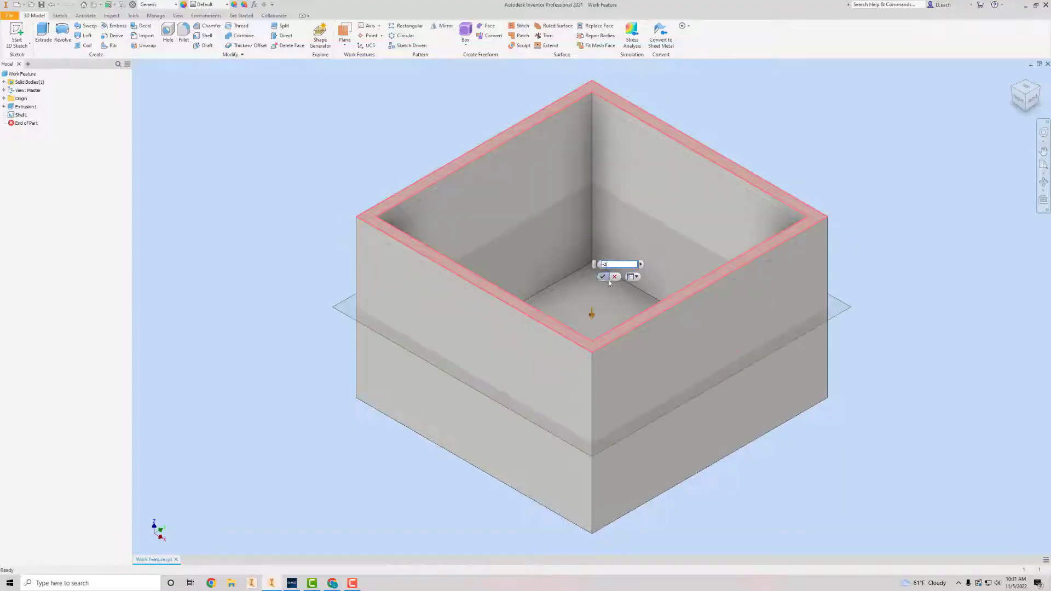
left_click(602, 276)
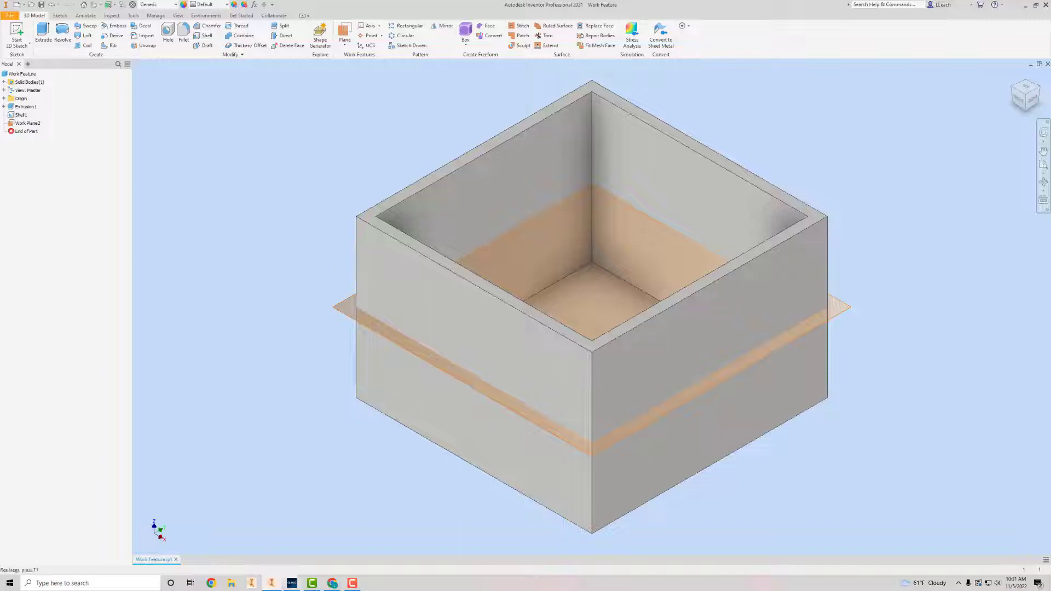
Recheck the bridge figure in GMetrix, and start a 2D sketch in Inventor on the offset work plane.
left_click(292, 583)
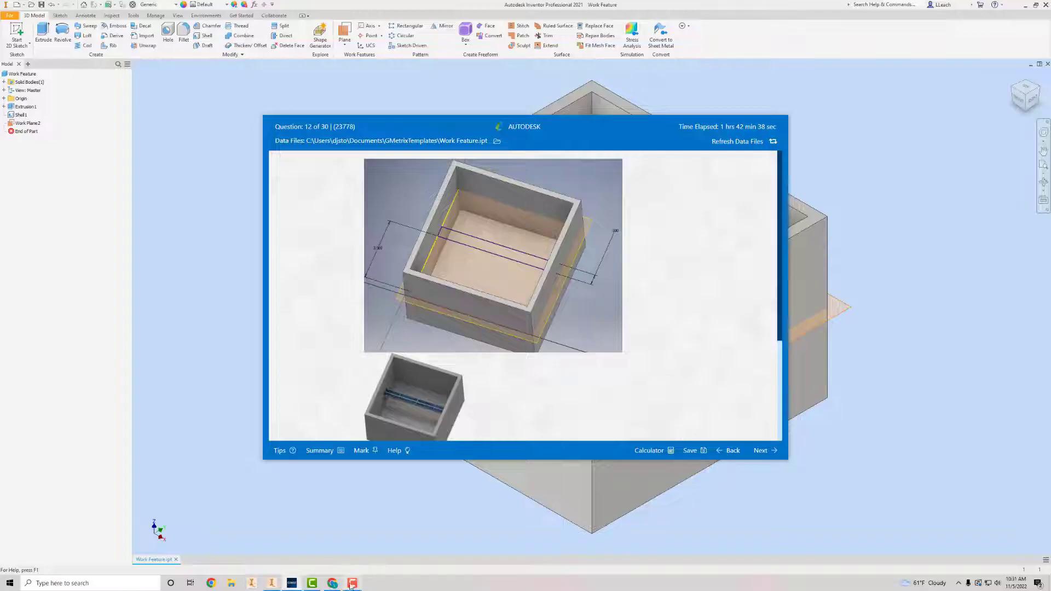
left_click(292, 583)
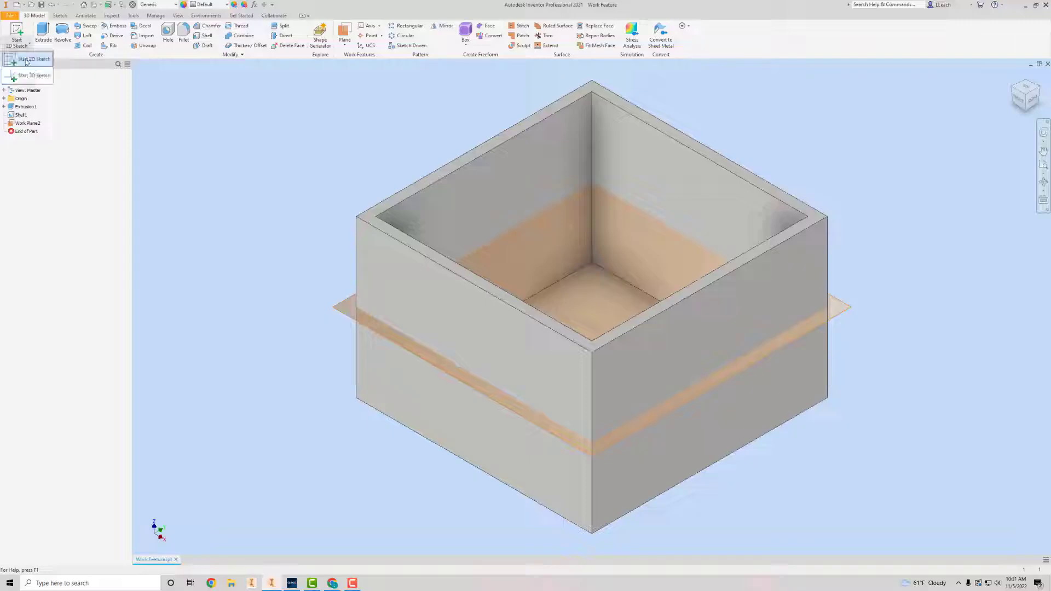
left_click(17, 42)
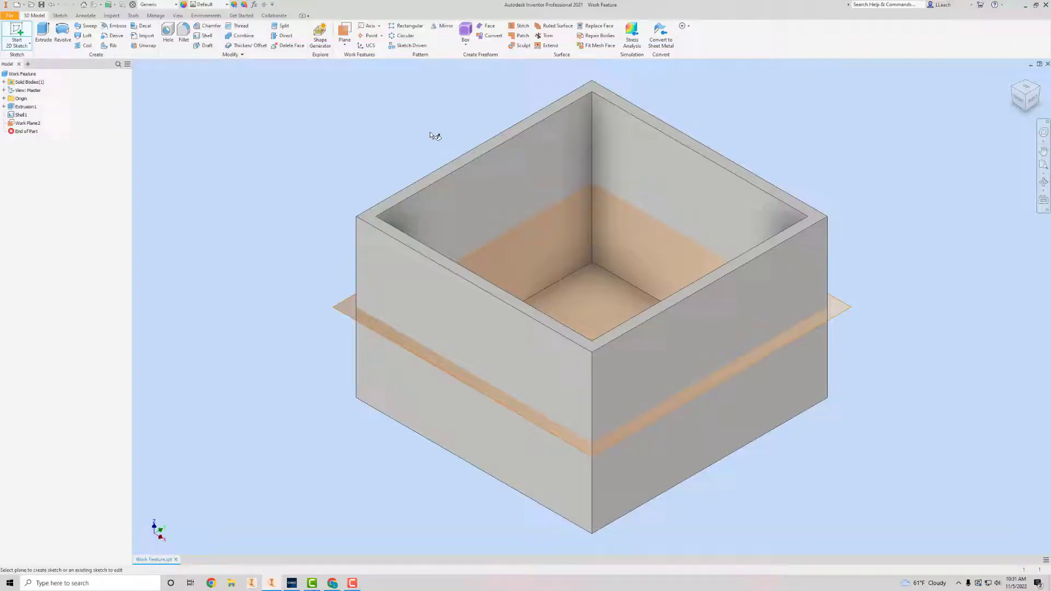
left_click(346, 305)
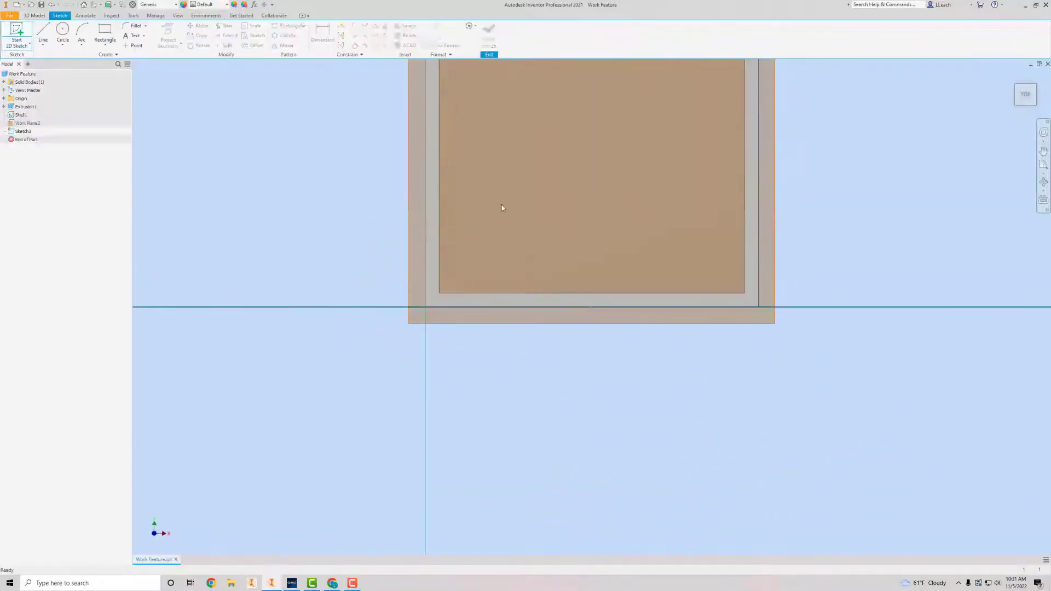
Sketch a two-point rectangle as a narrow strip spanning the box interior from one inner side wall to the opposite one.
left_click(106, 45)
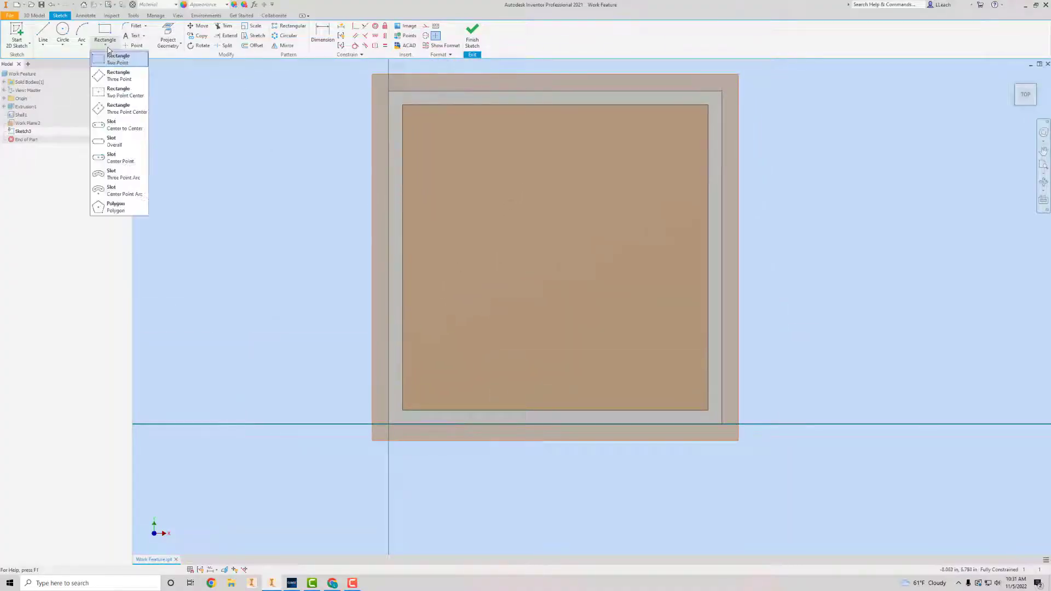
left_click(114, 60)
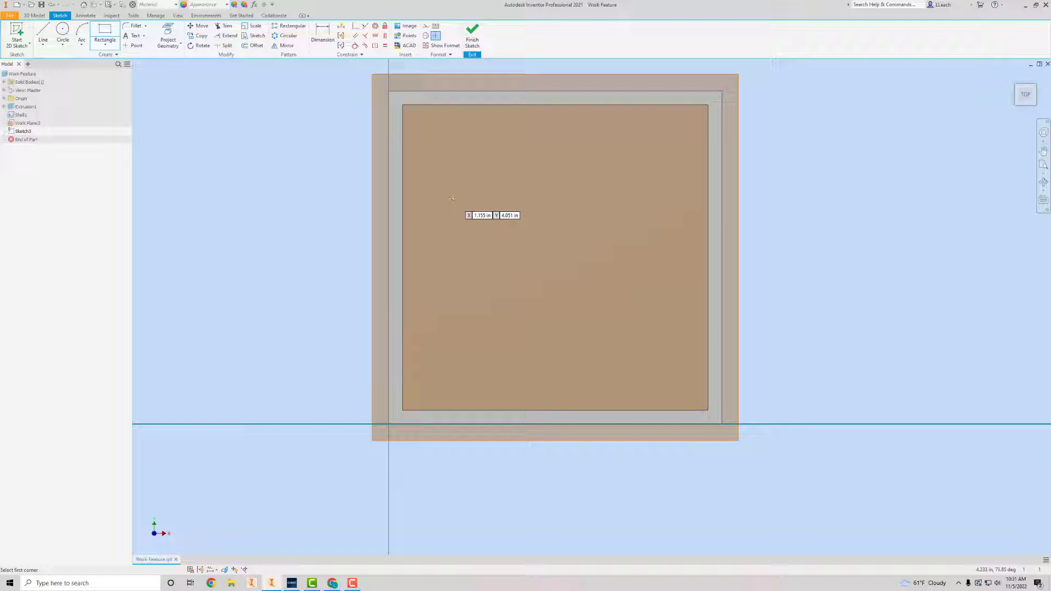
left_click(403, 213)
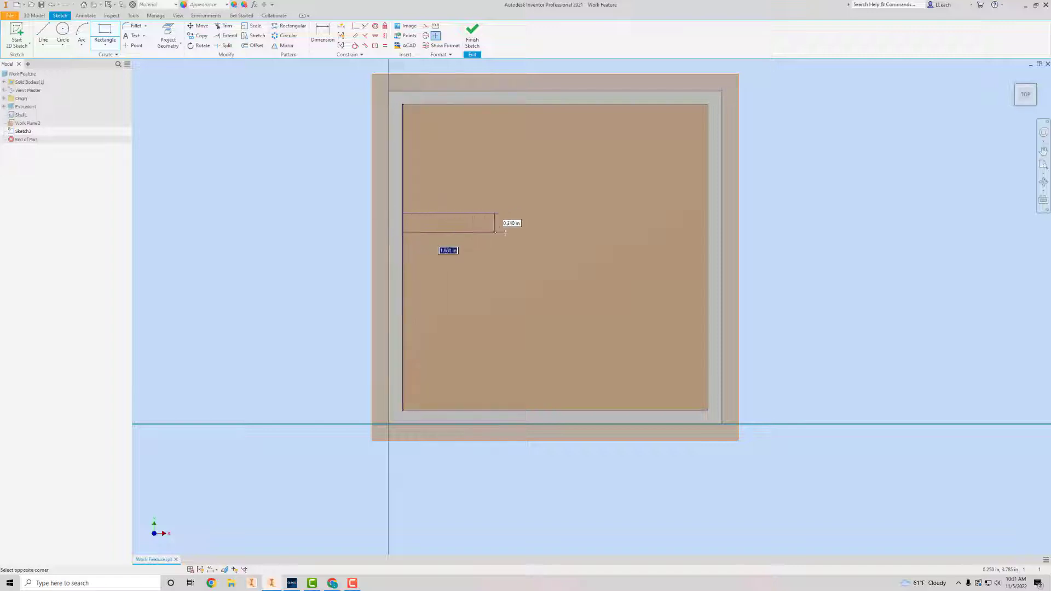
left_click(723, 251)
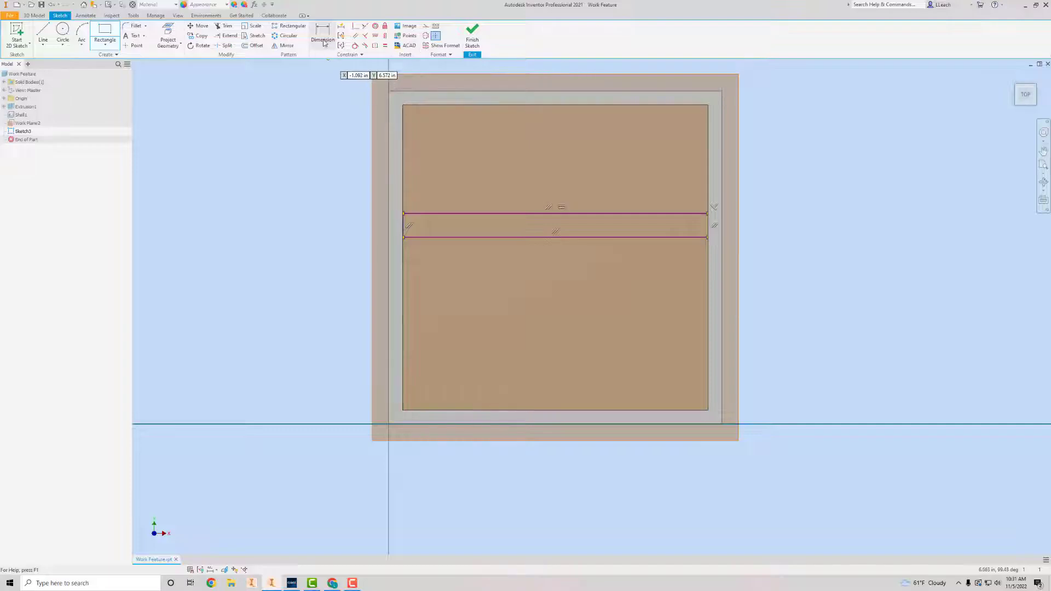
Dimension the strip's lower edge 3 in from the box's lower outer edge, checking the distance against the figure in GMetrix.
left_click(324, 39)
left_click(436, 237)
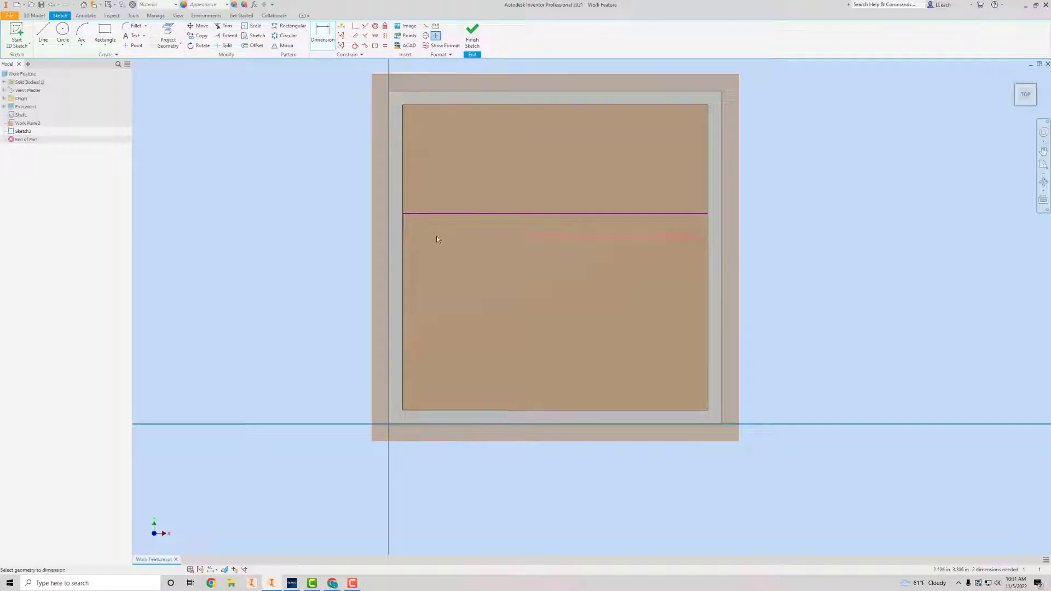
left_click(438, 423)
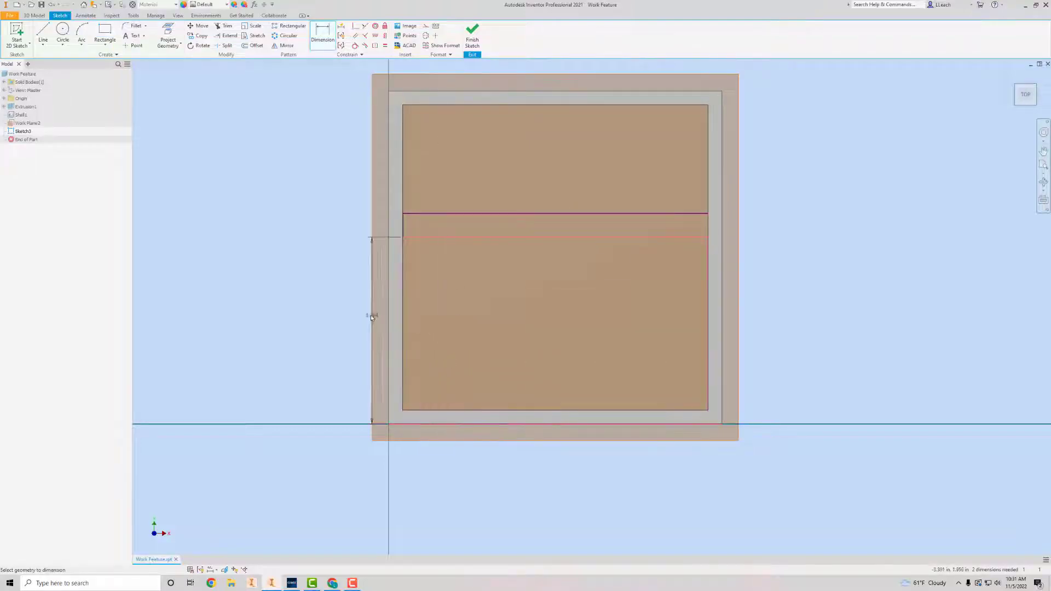
left_click(339, 316)
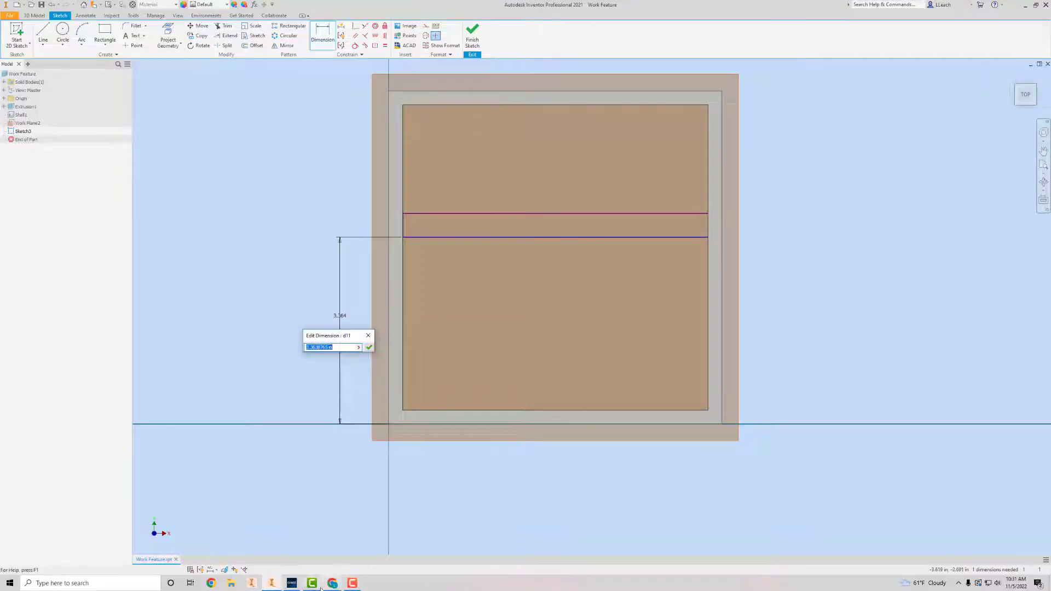
left_click(293, 584)
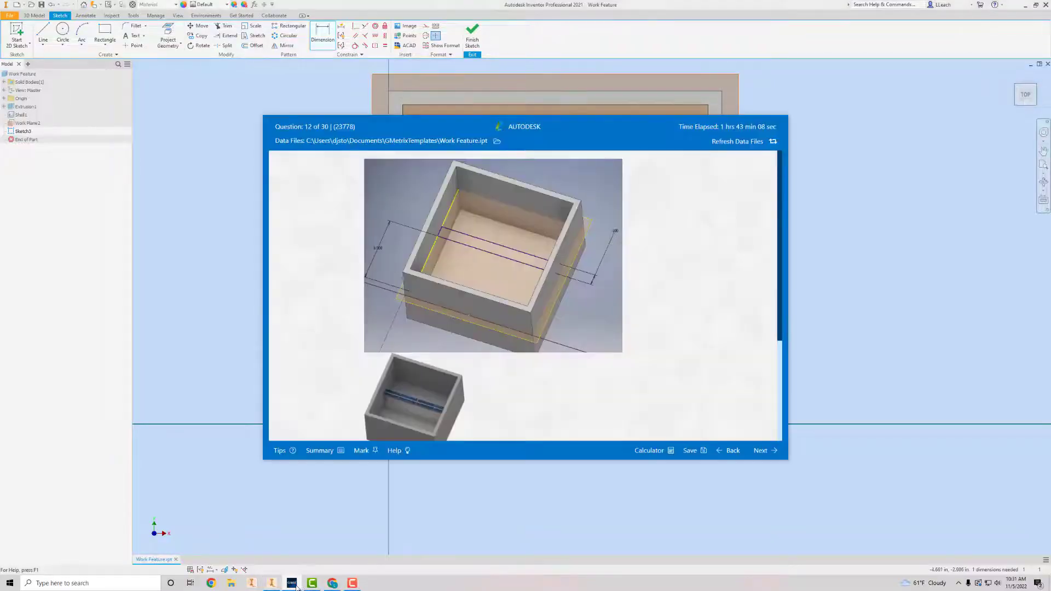
left_click(294, 584)
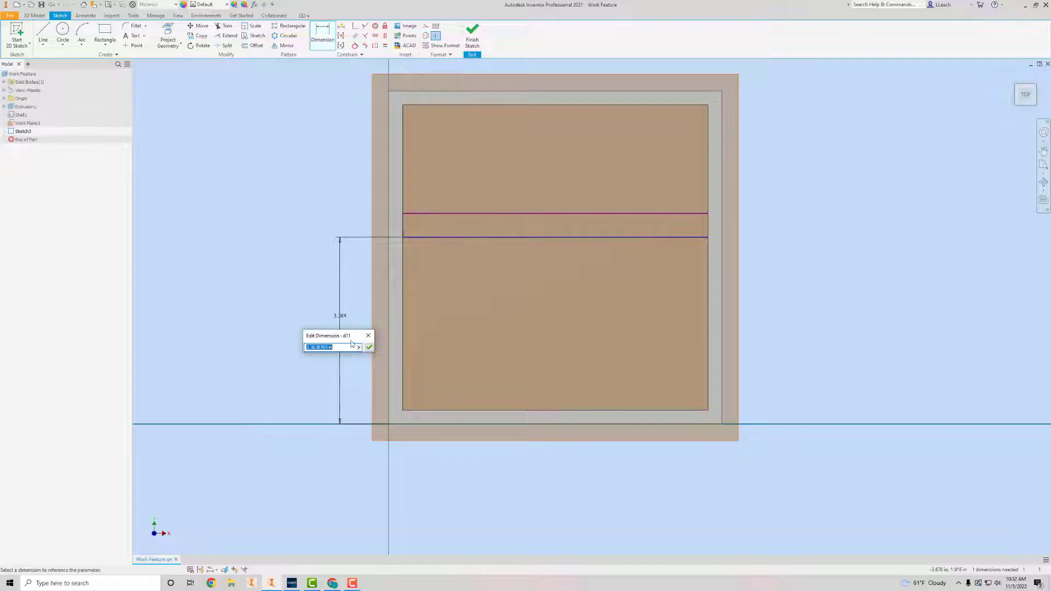
type("3")
left_click(369, 348)
Dimension the strip's width as .5 in, checking the figure in GMetrix, and finish the sketch in Inventor.
left_click(437, 215)
left_click(432, 257)
left_click(353, 234)
left_click(272, 584)
left_click(272, 584)
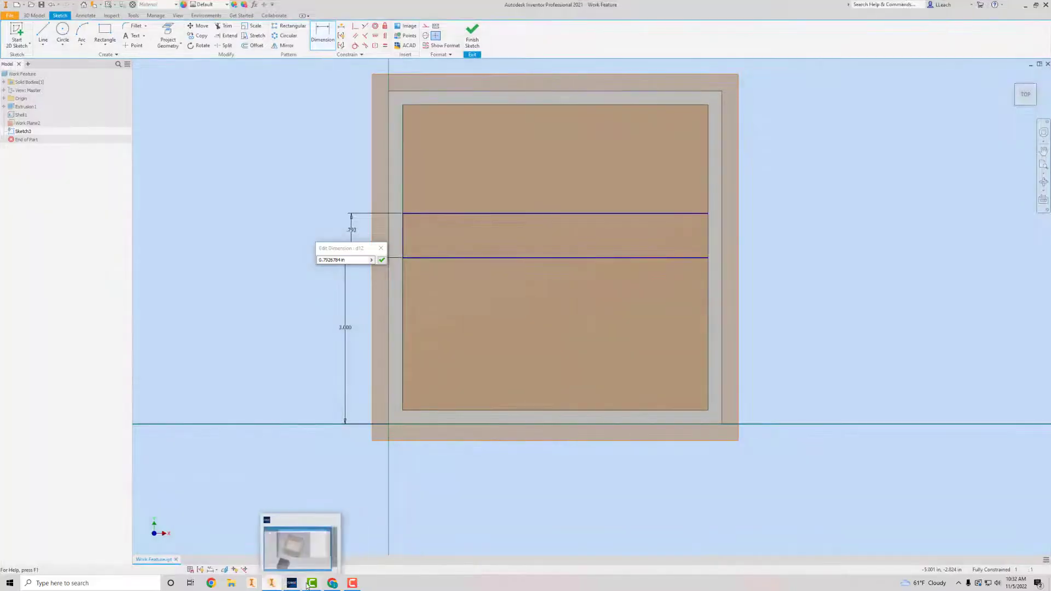
left_click(272, 583)
left_click(272, 584)
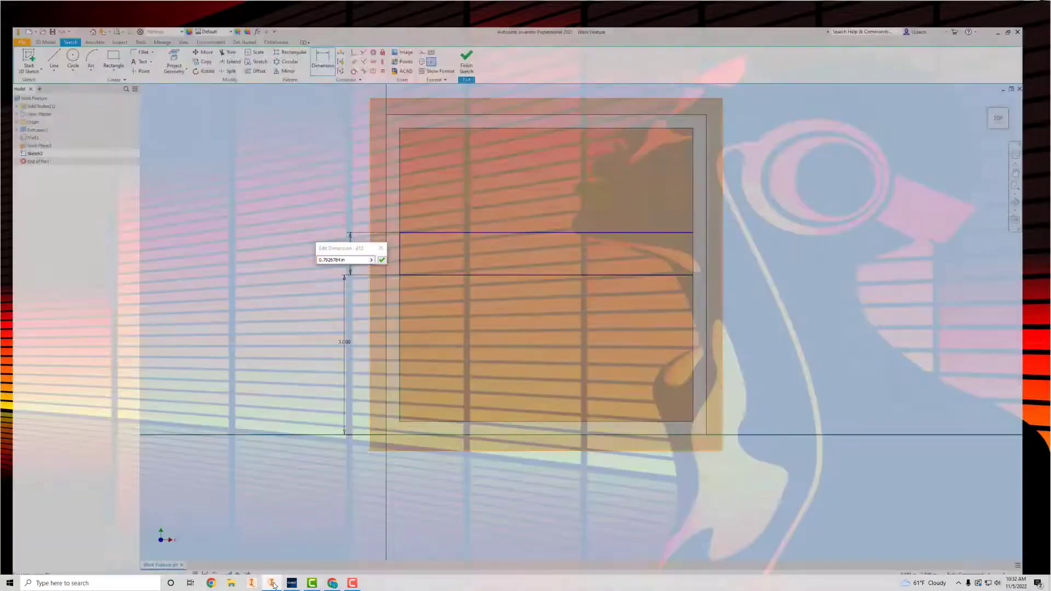
left_click(291, 584)
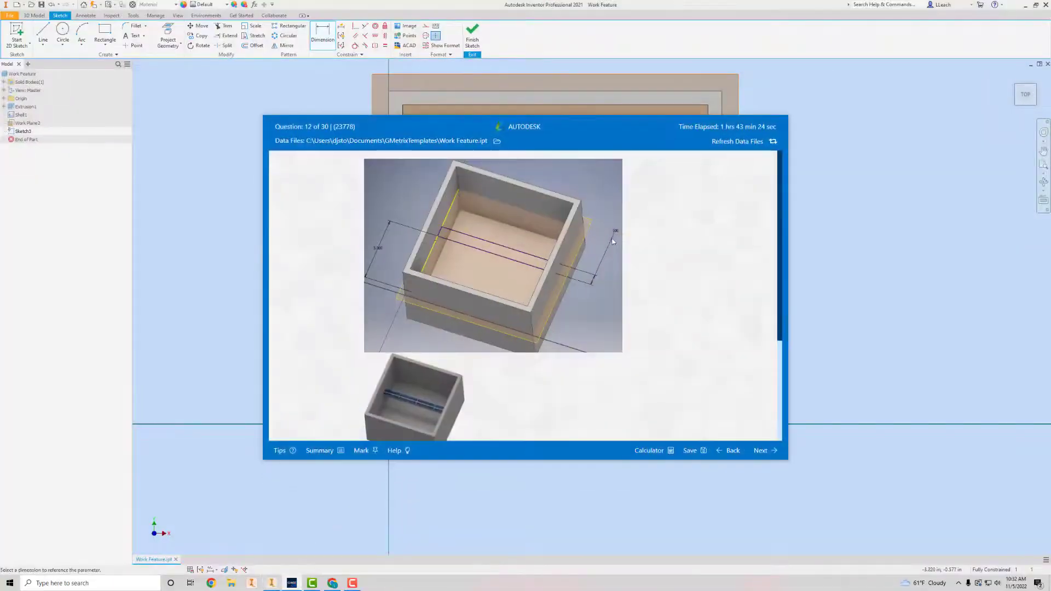
left_click(273, 584)
left_click_drag(356, 259, 305, 263)
type(".5")
left_click(381, 260)
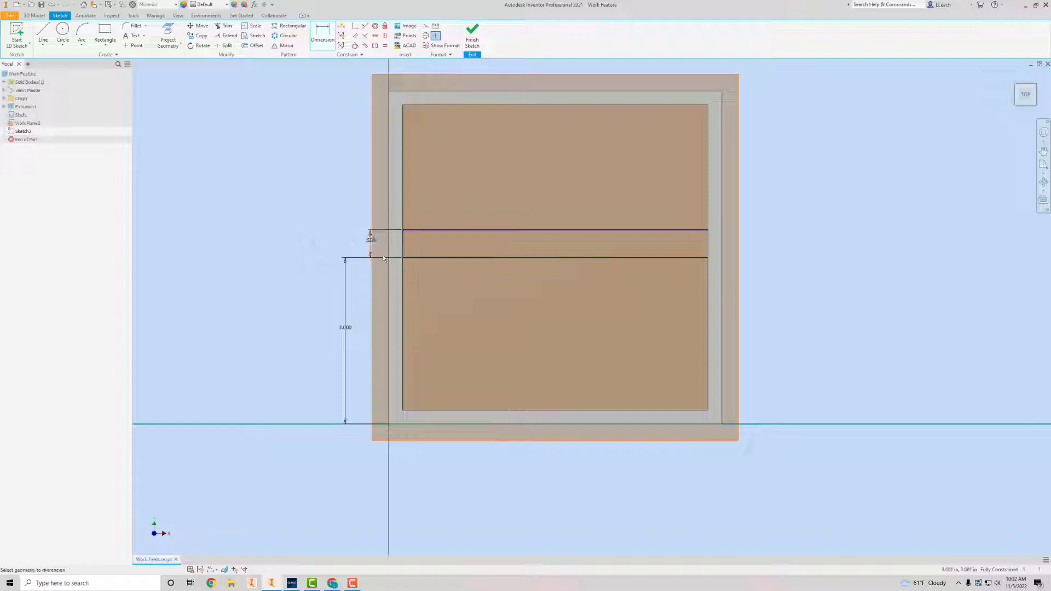
left_click(472, 41)
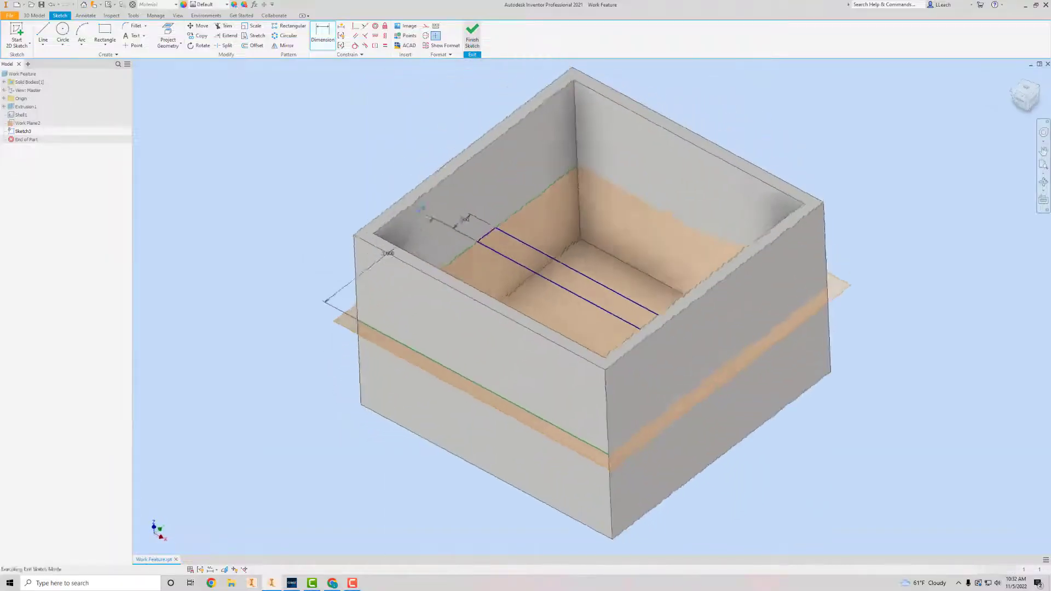
Review the bridge's extrusion depth in the GMetrix instructions, and clear the existing answer to question 12.
left_click(291, 583)
scroll(607, 265, "down", 1)
scroll(607, 267, "down", 3)
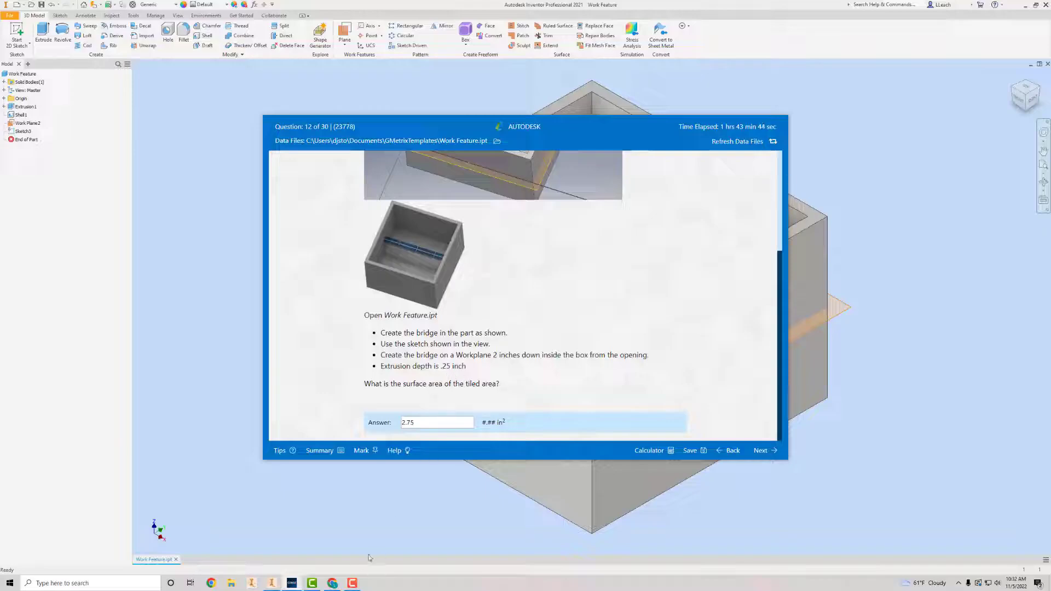
left_click_drag(421, 421, 381, 426)
key("BackSpace")
Switch to Inventor and extrude the strip profile .25 in downward from the work plane, joined to the box.
left_click(274, 585)
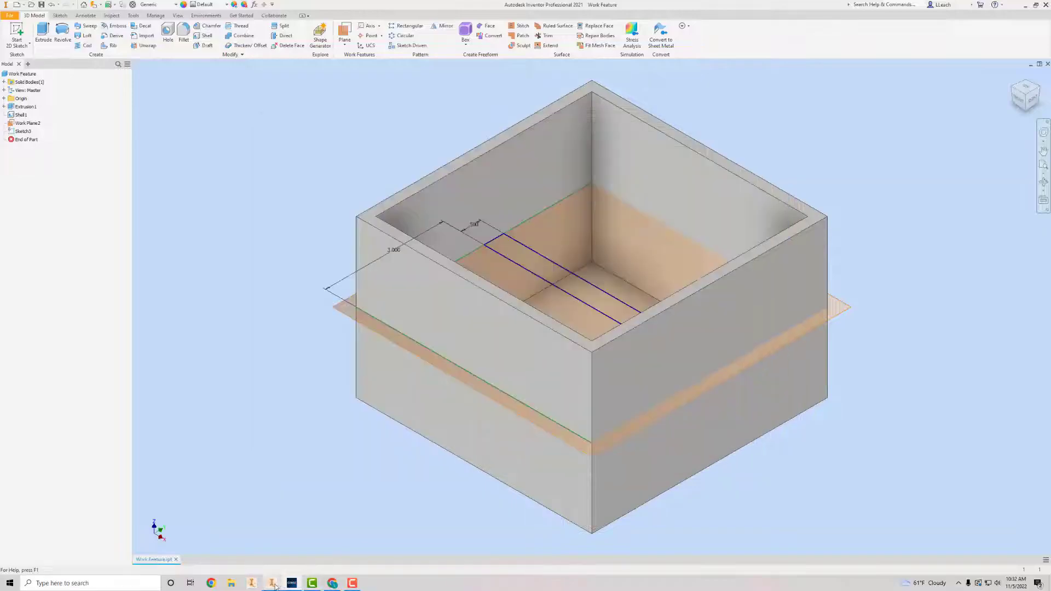
left_click(43, 32)
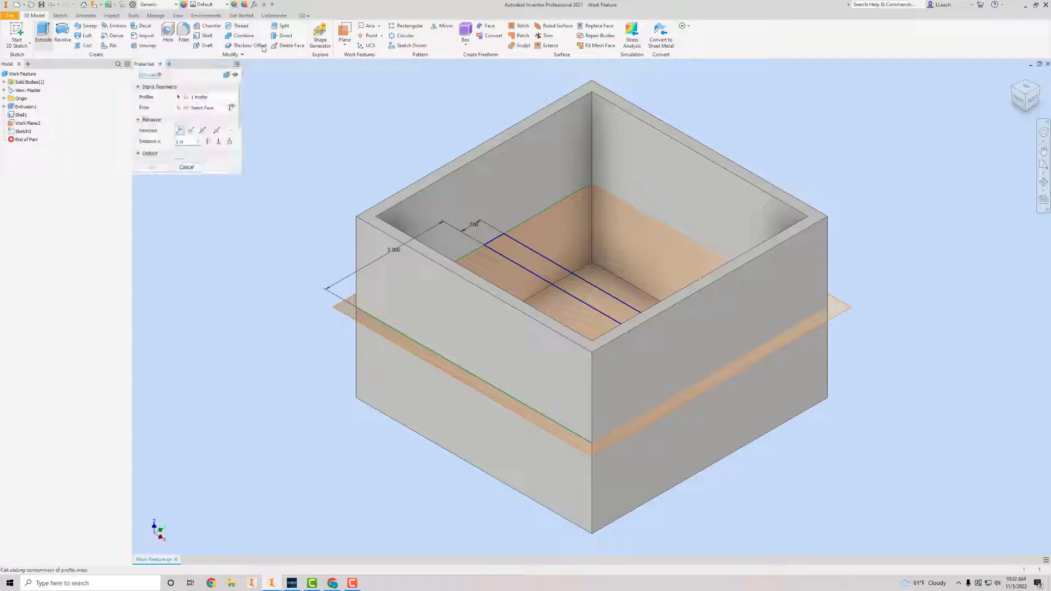
left_click(192, 130)
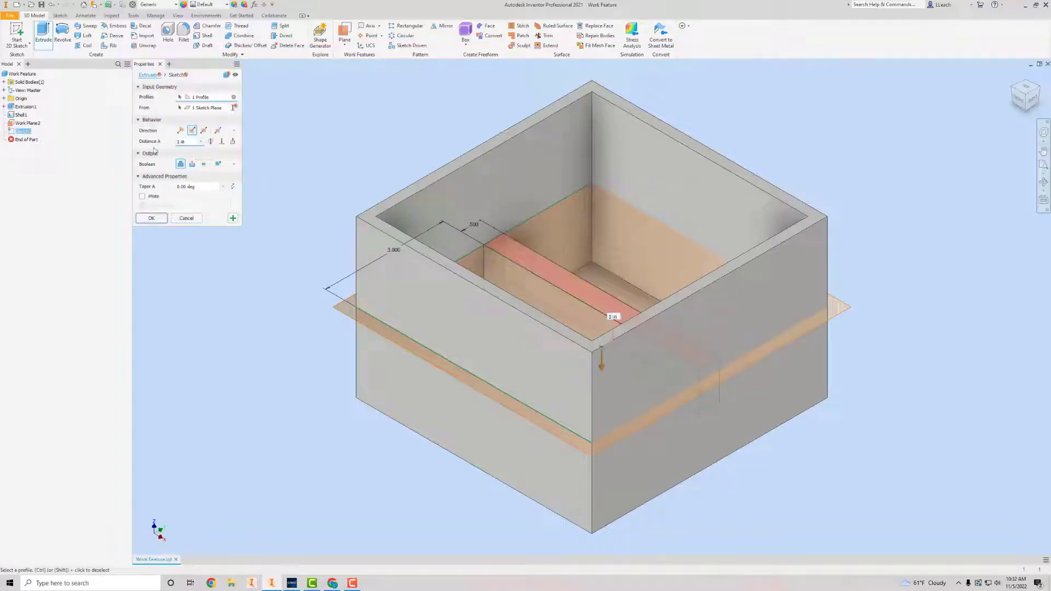
type(".25")
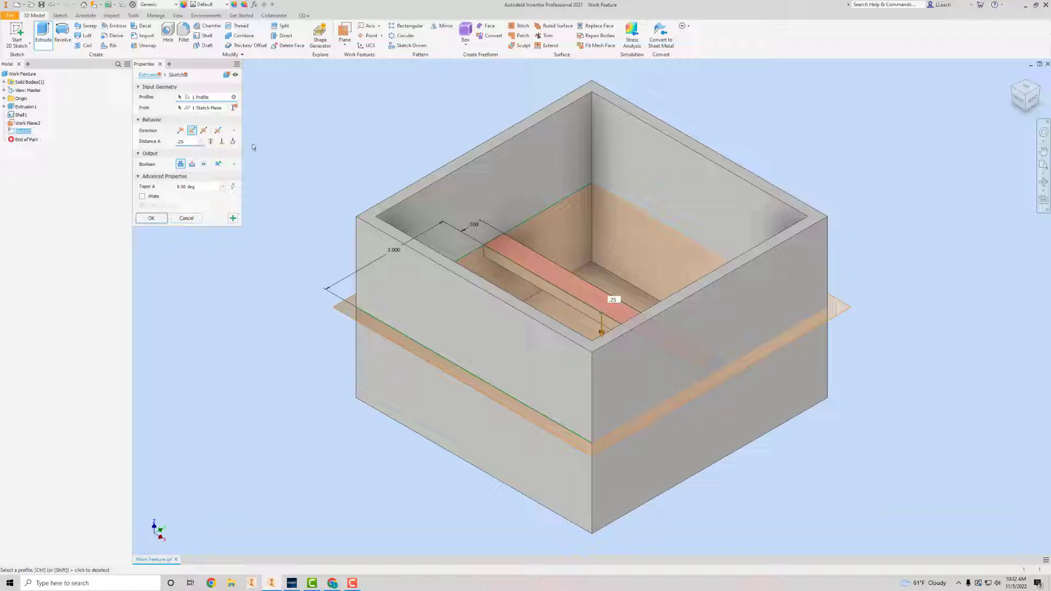
left_click(151, 218)
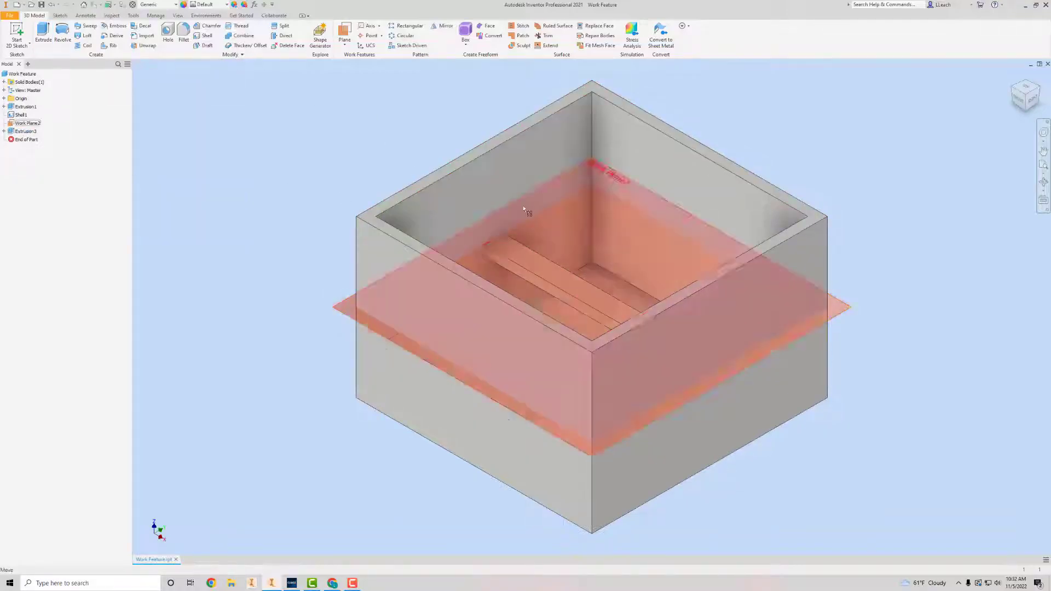
Measure the surface area of the bridge's top face.
left_click(553, 268)
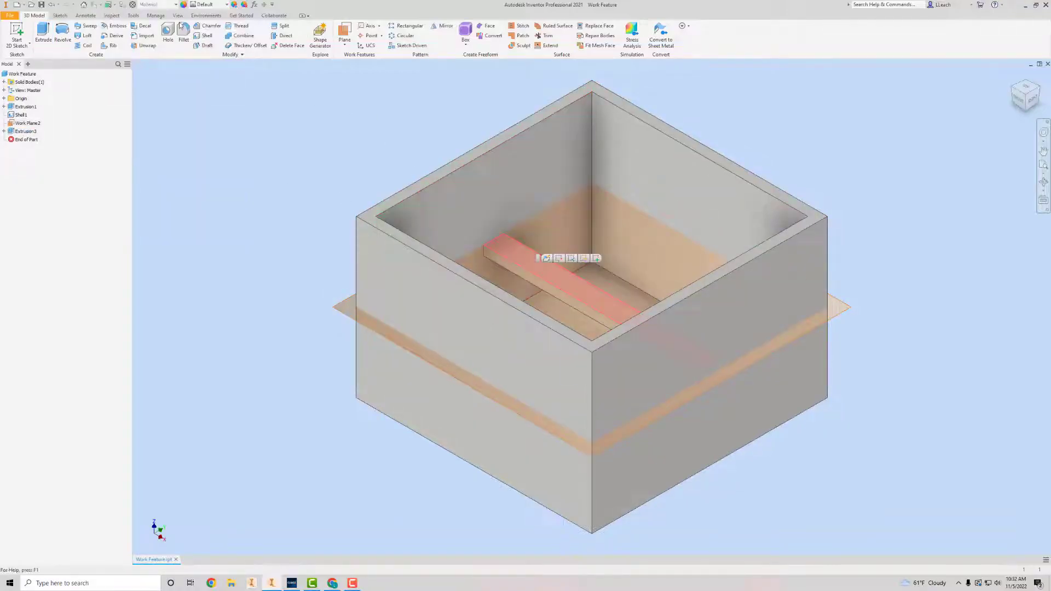
left_click(111, 16)
left_click(12, 32)
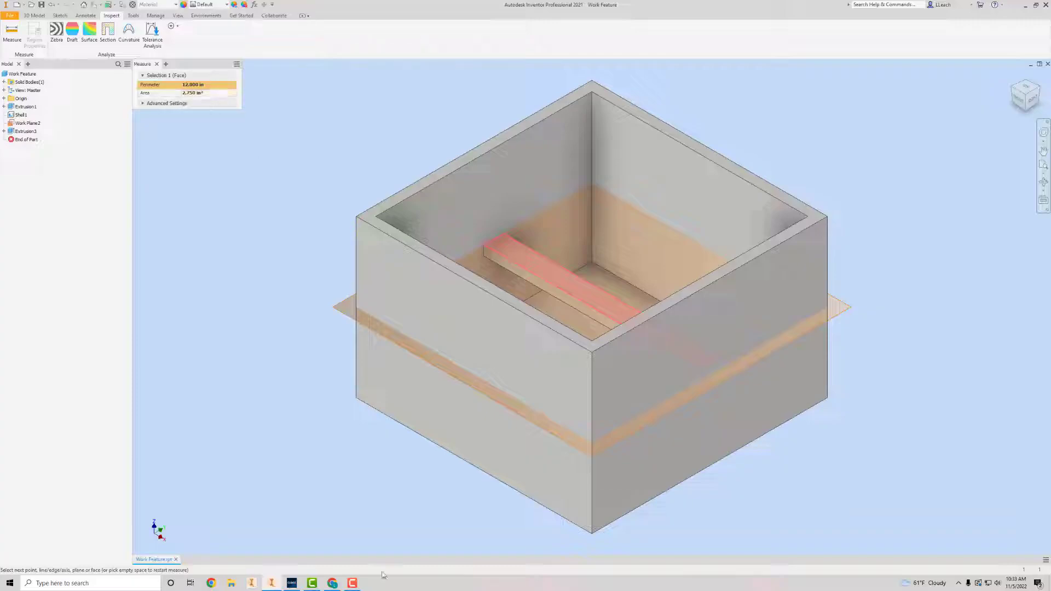
Answer question 12 in GMetrix with 2.75, submit it and continue to question 13.
left_click(292, 583)
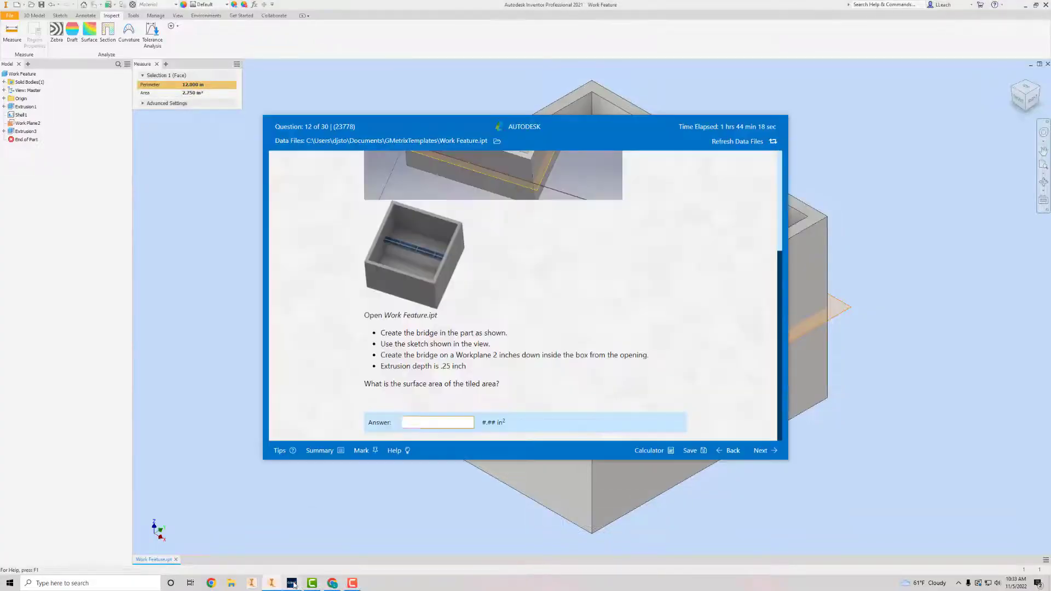
left_click(431, 421)
type("2.75")
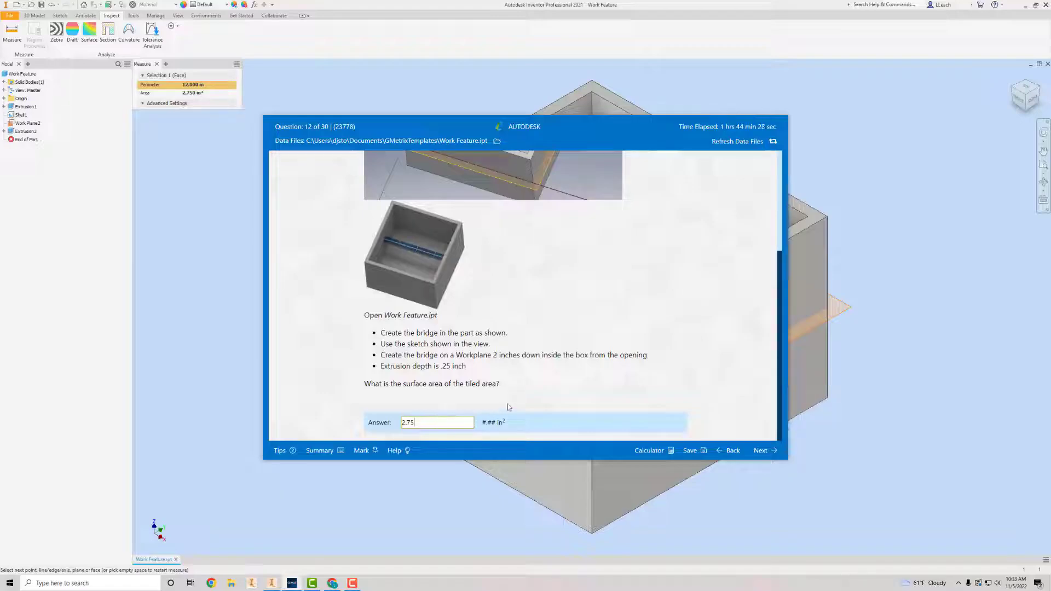
left_click(761, 451)
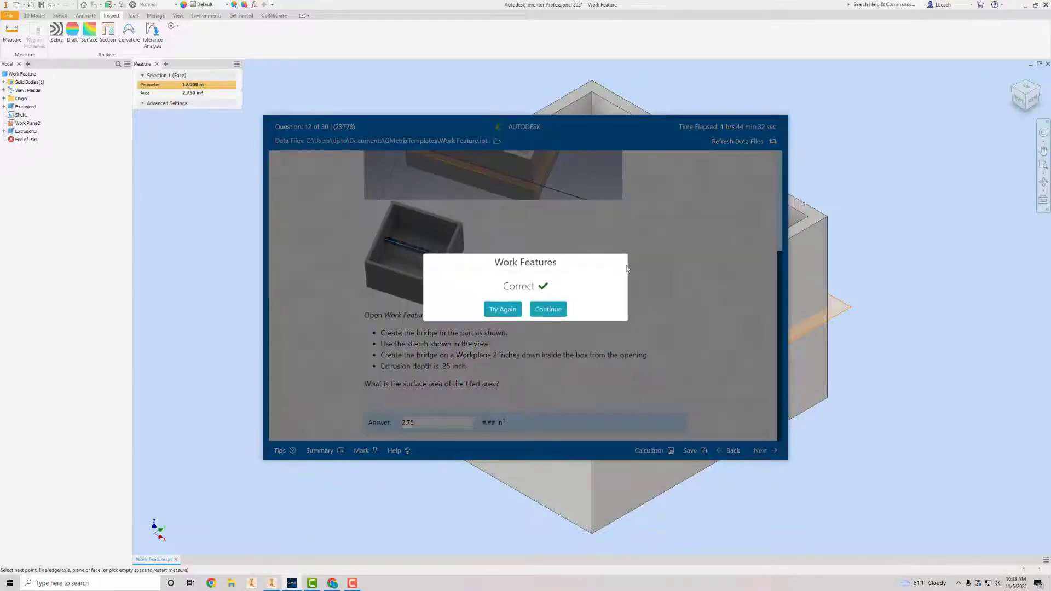
left_click(549, 310)
Clear the existing answer View2 from question 13.
type("View2")
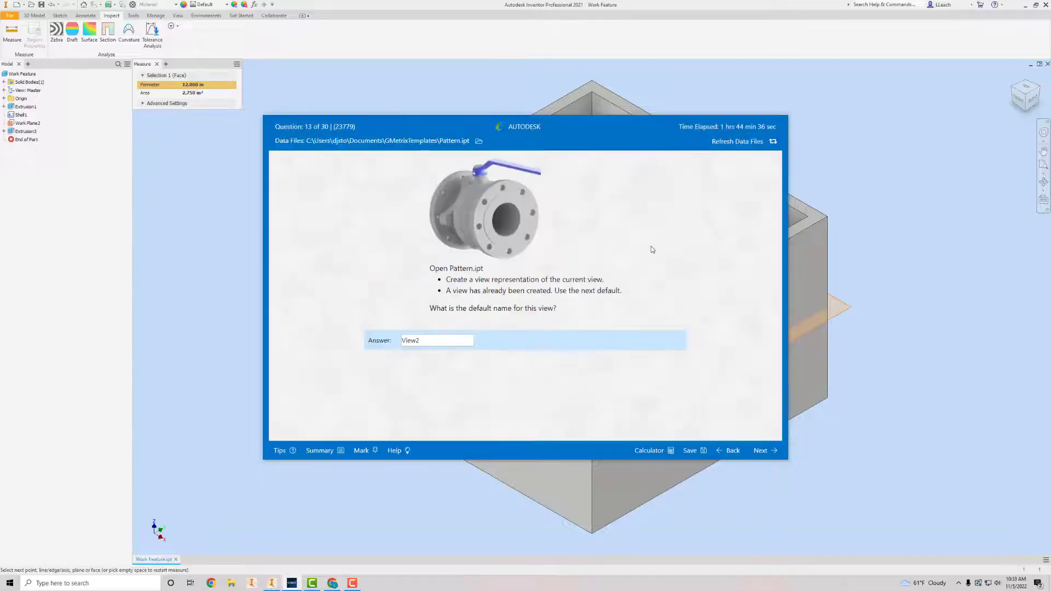
left_click_drag(434, 339, 361, 352)
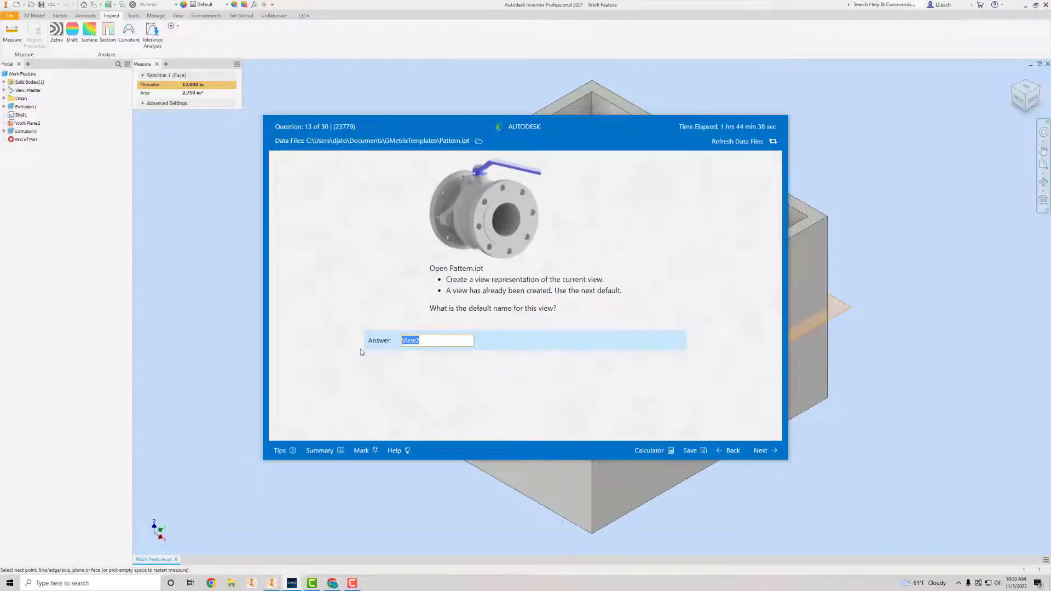
key("BackSpace")
Close the Work Feature part in Inventor without saving, and open Pattern from the GMetrixTemplates folder.
left_click(244, 202)
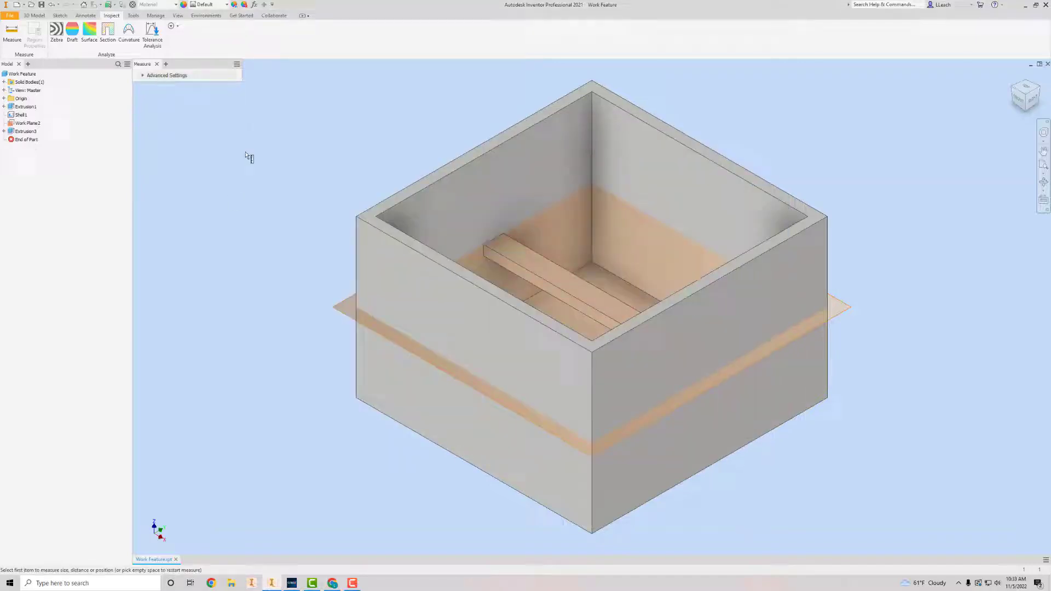
left_click(10, 15)
left_click(22, 220)
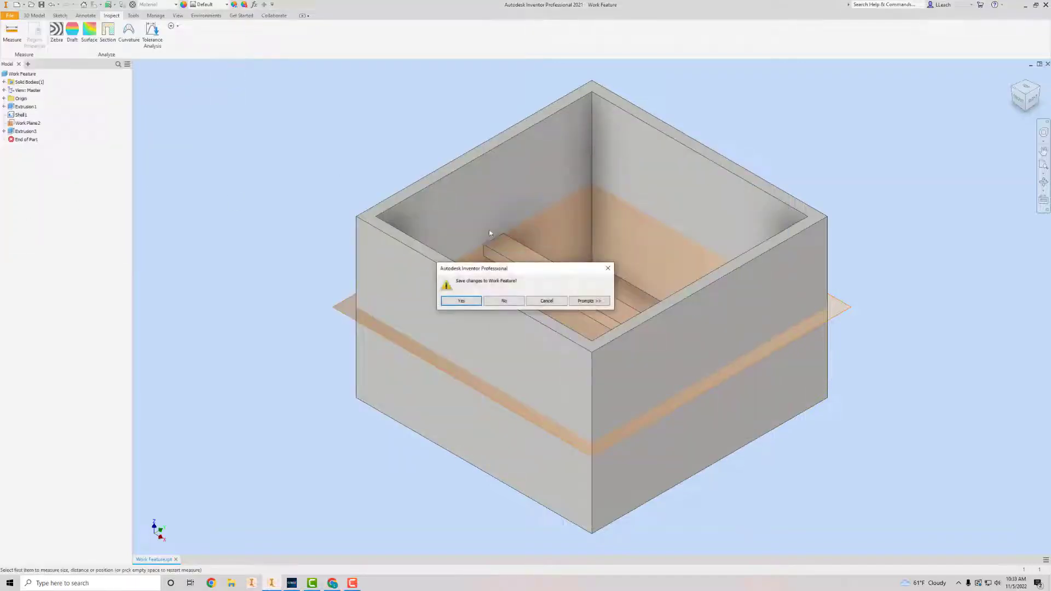
left_click(504, 301)
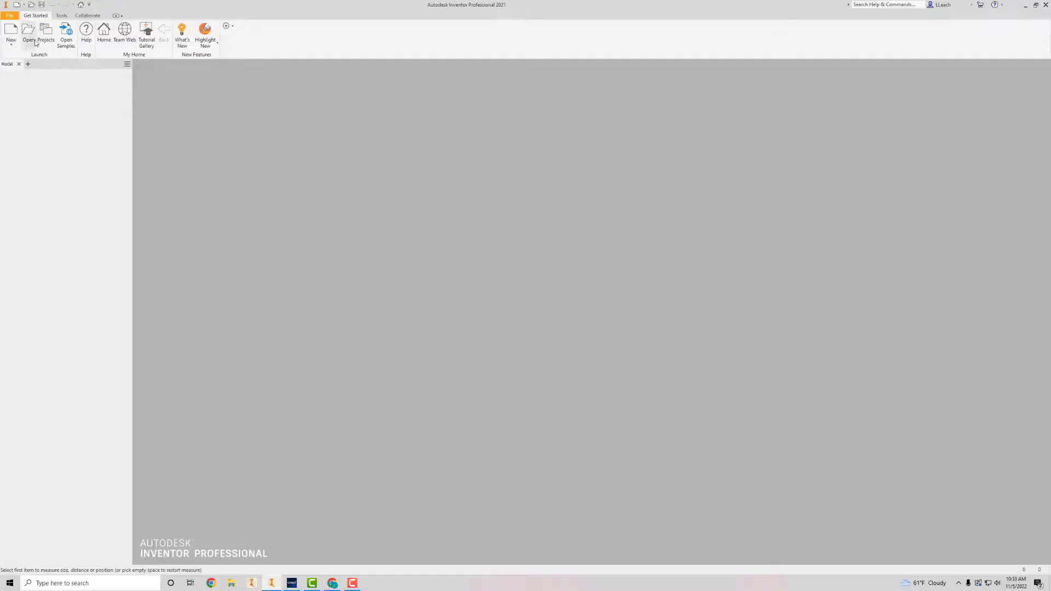
left_click(28, 34)
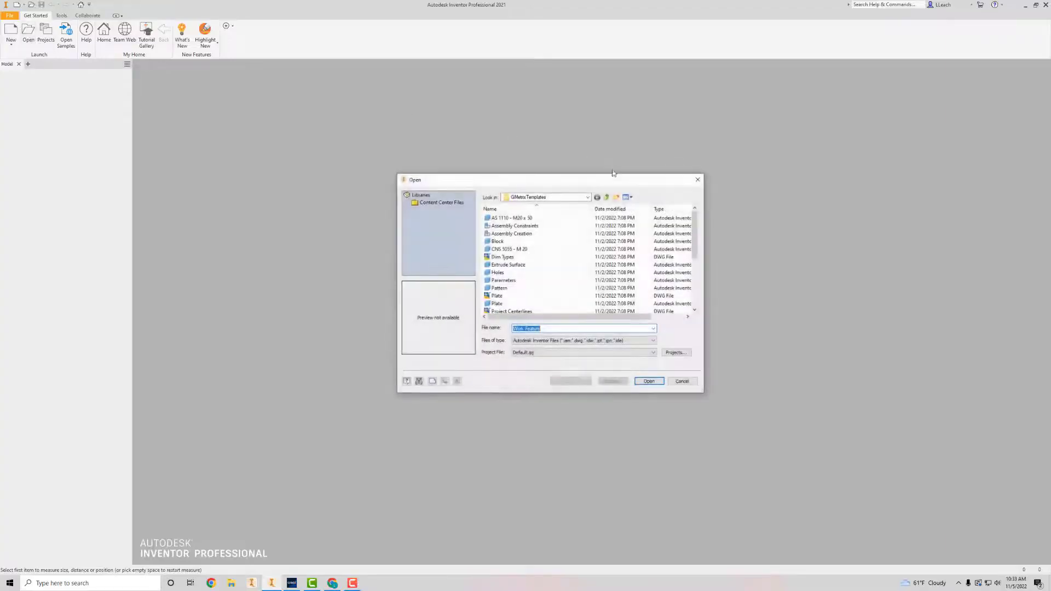
left_click(499, 288)
left_click(649, 381)
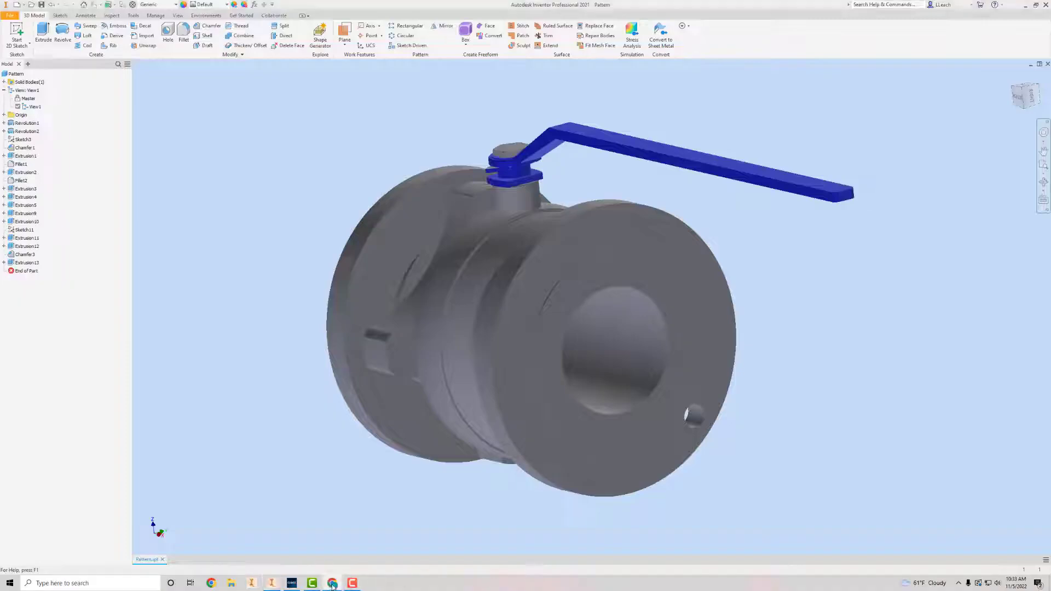
Switch to Inventor and create a new view representation of the current view in the Pattern part.
left_click(272, 584)
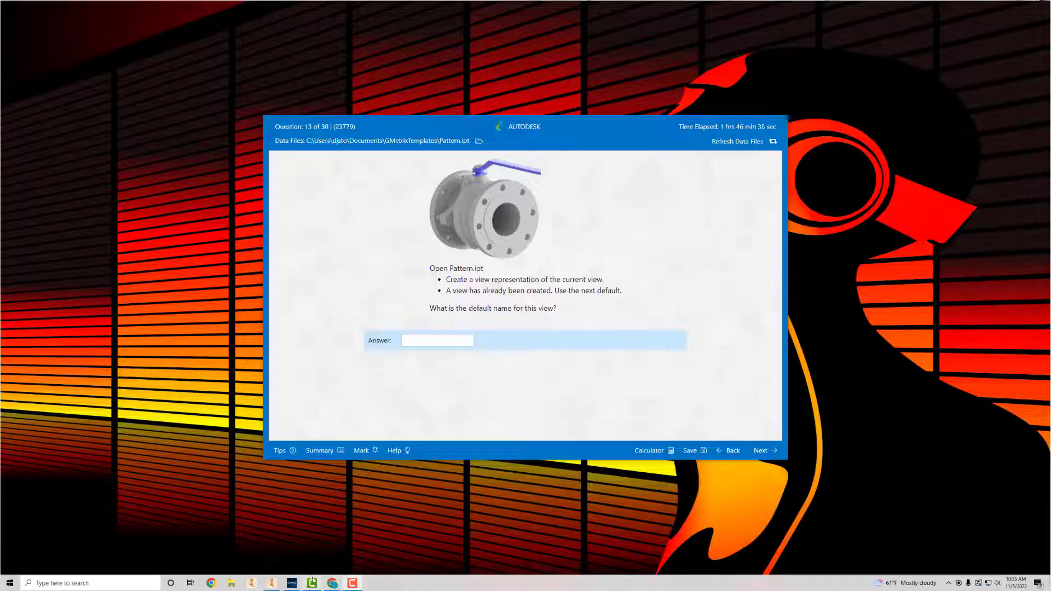
mouse_move(272, 583)
left_click(272, 533)
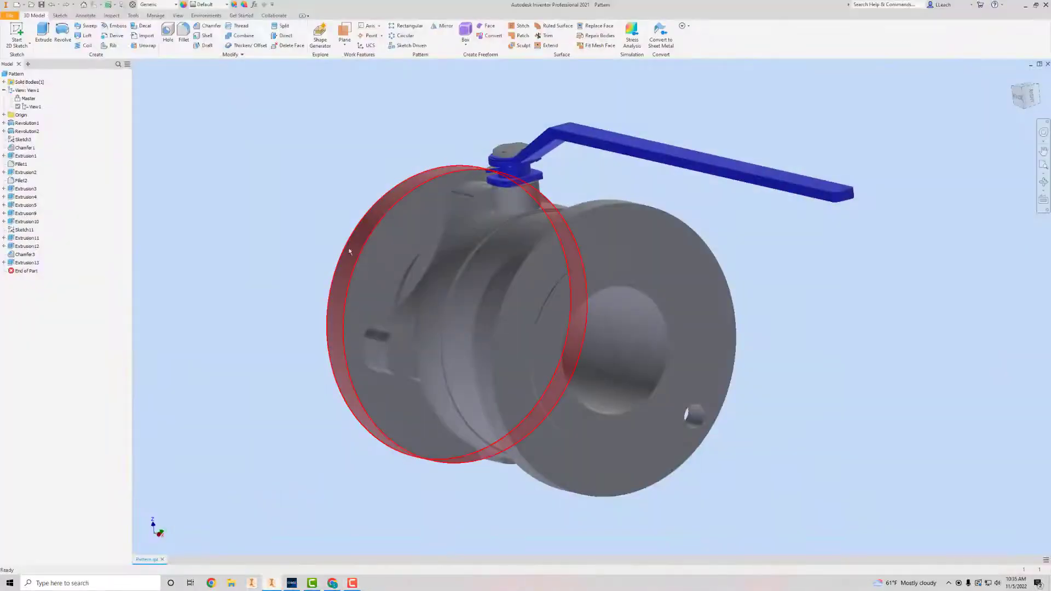
right_click(29, 92)
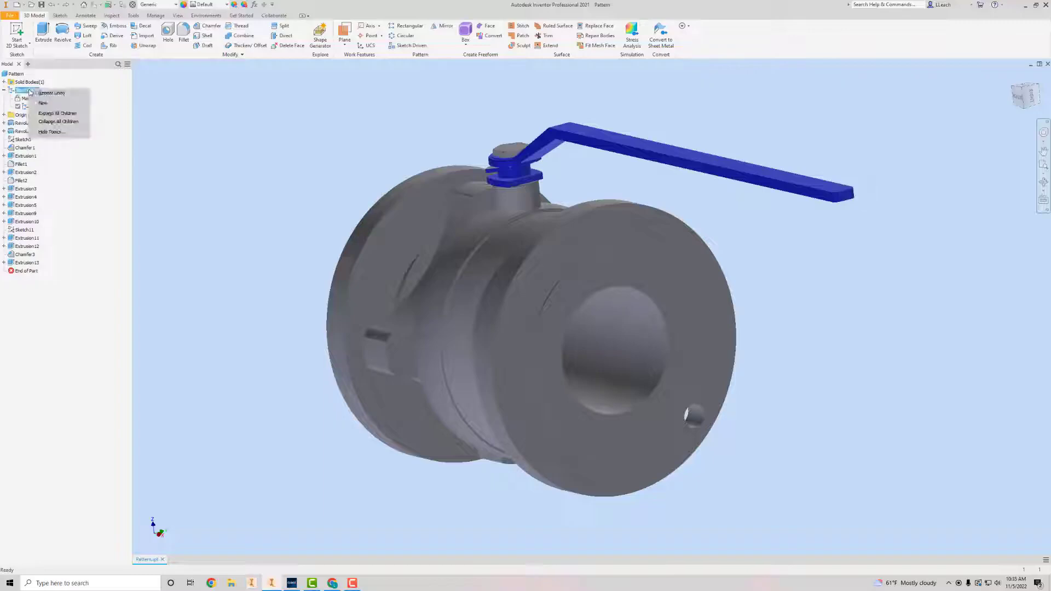
left_click(44, 103)
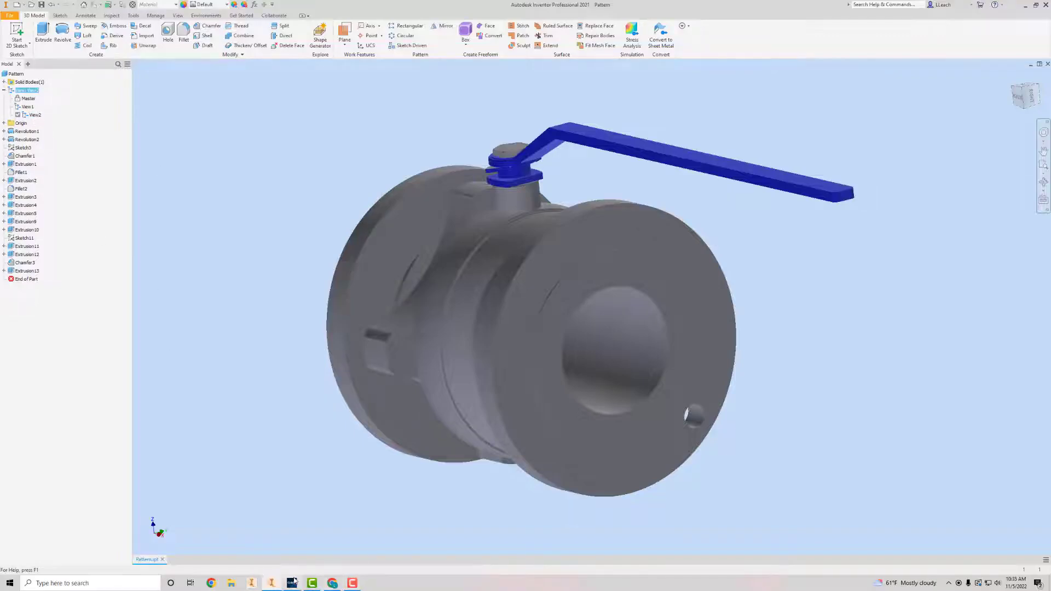
Answer question 13 in GMetrix with View2, submit it and continue to question 14.
left_click(353, 582)
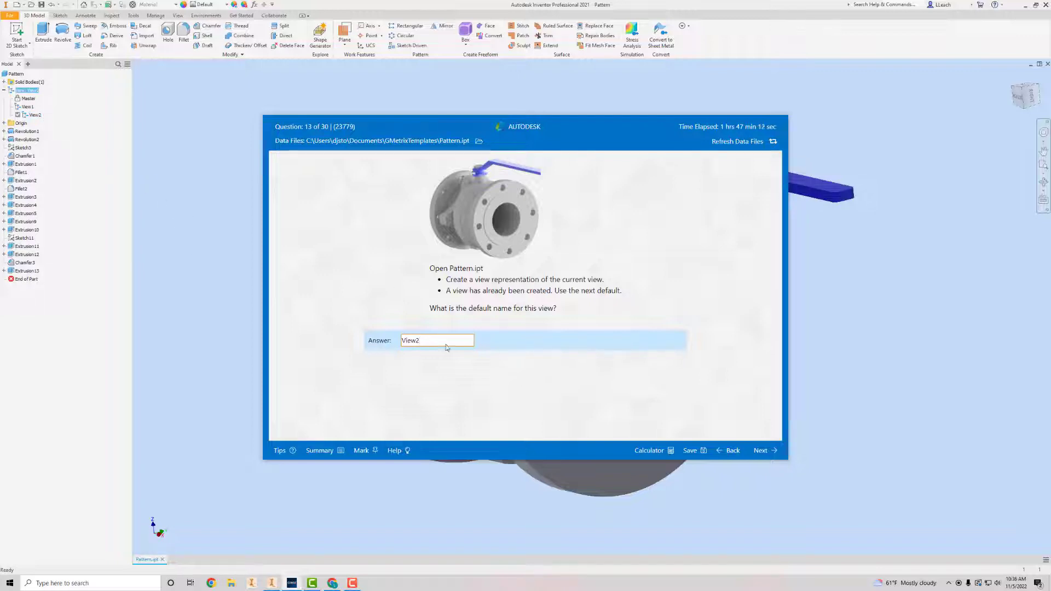
left_click(761, 451)
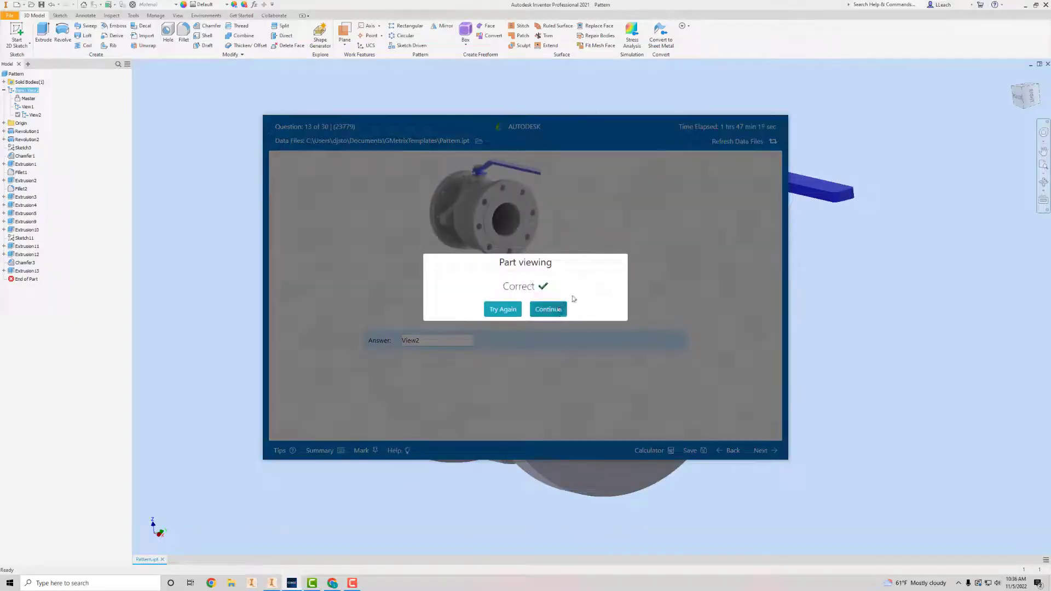
left_click(551, 310)
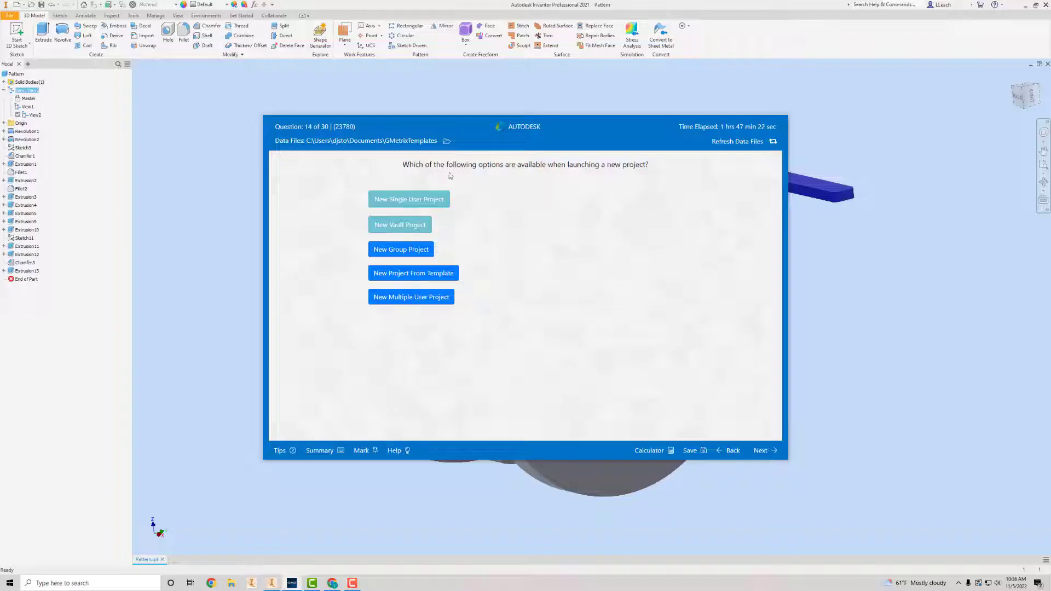
Clear the preselected New Single User Project and New Vault Project answers from question 14.
left_click(432, 198)
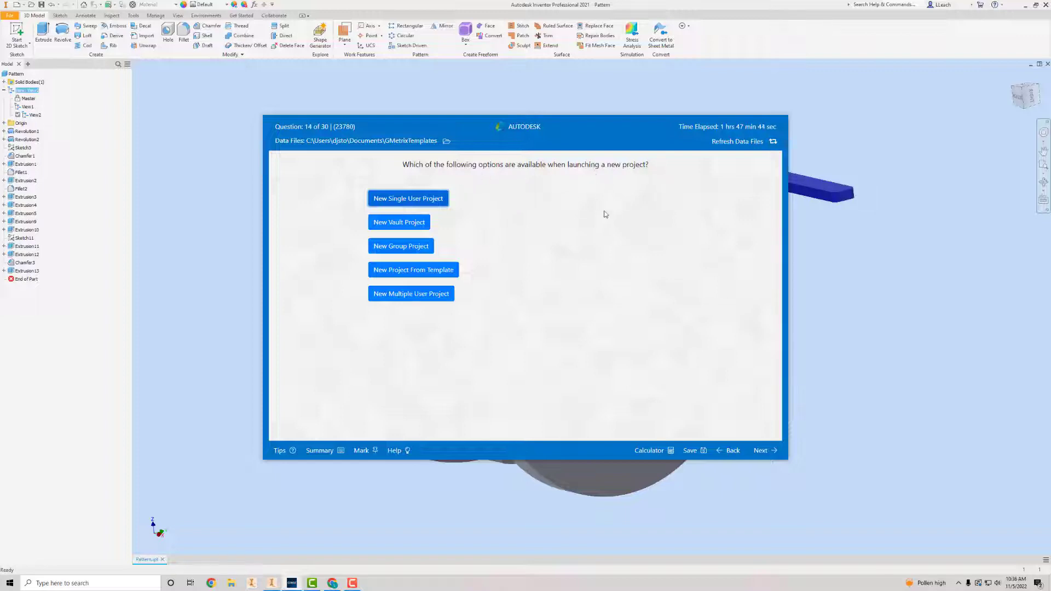
Switch to Inventor, close the Pattern part without saving and exit the program.
left_click(213, 260)
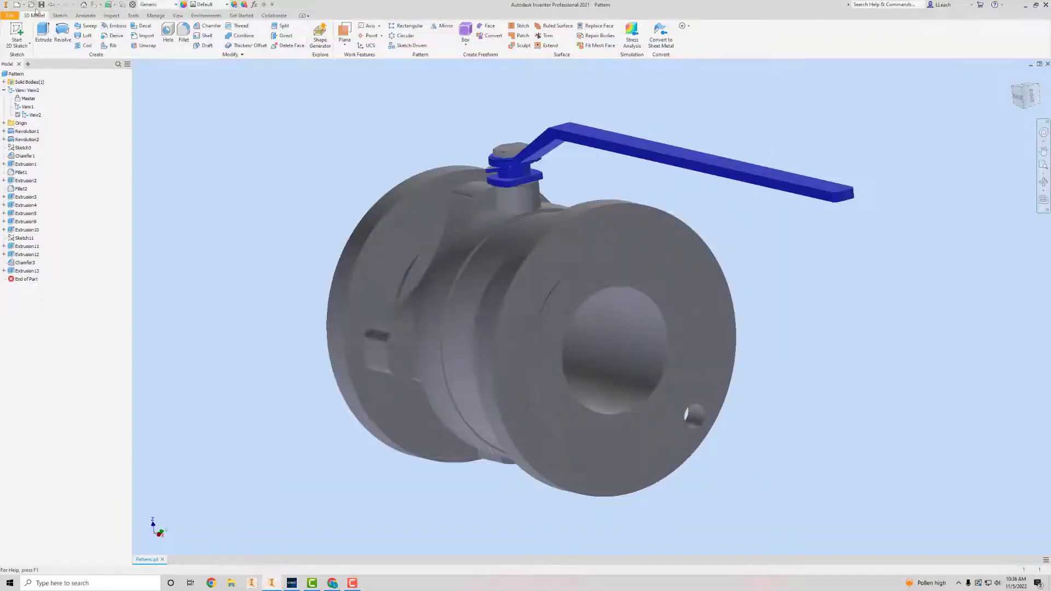
left_click(9, 16)
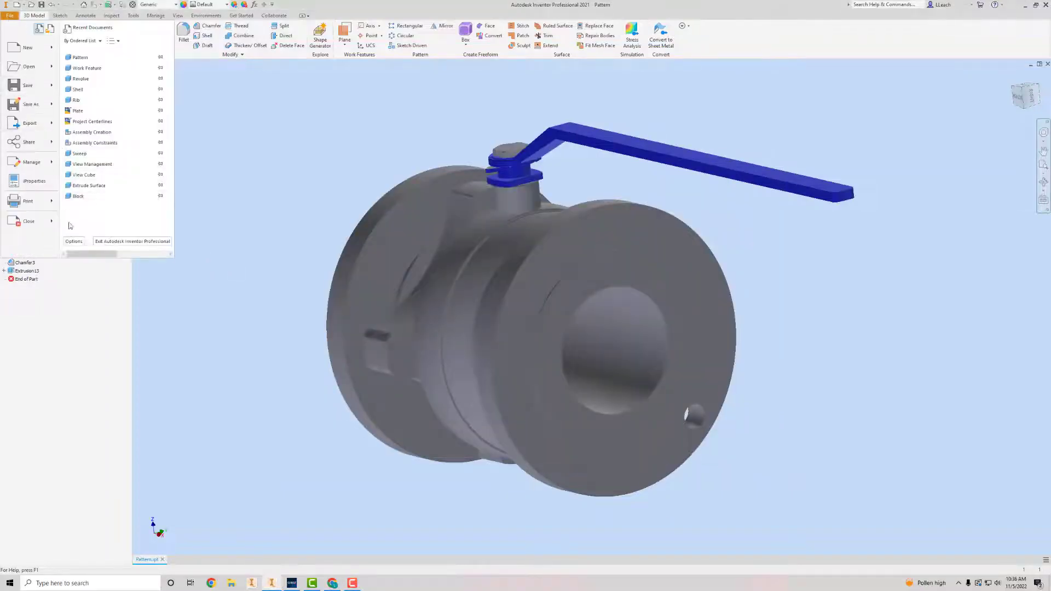
left_click(28, 221)
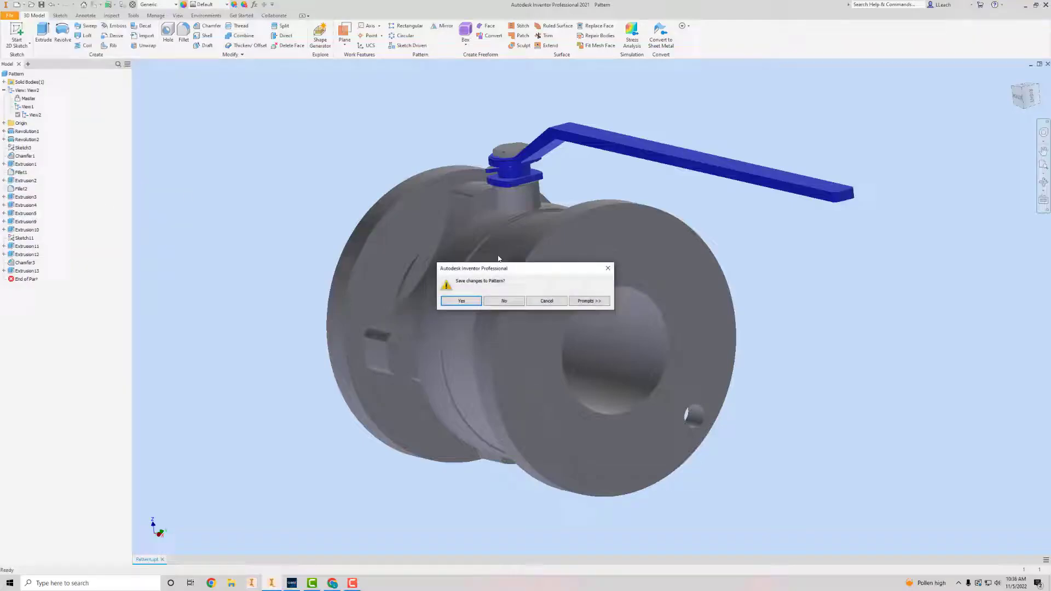
left_click(504, 301)
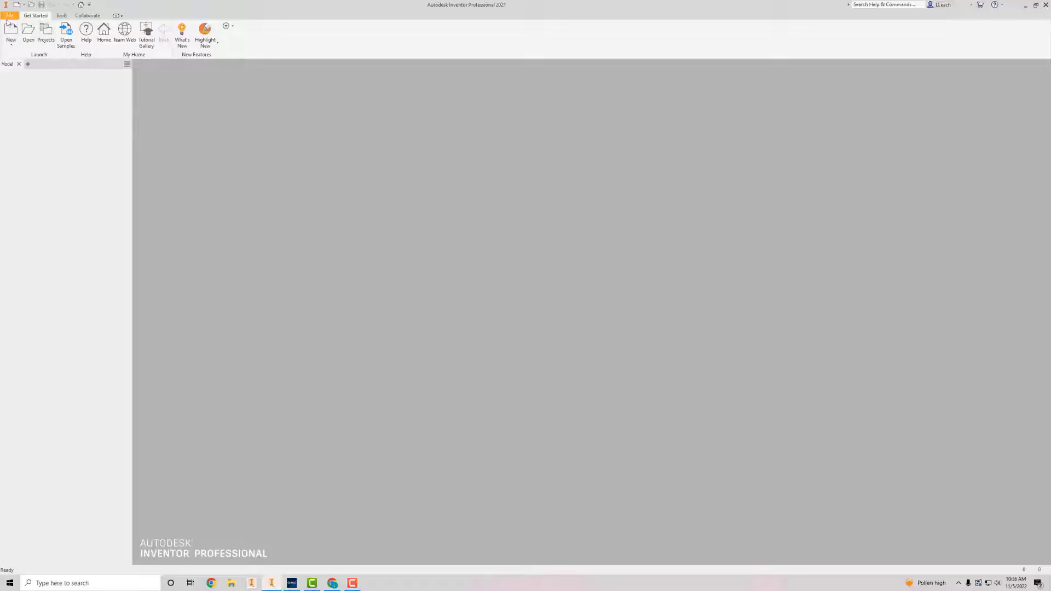
left_click(1046, 6)
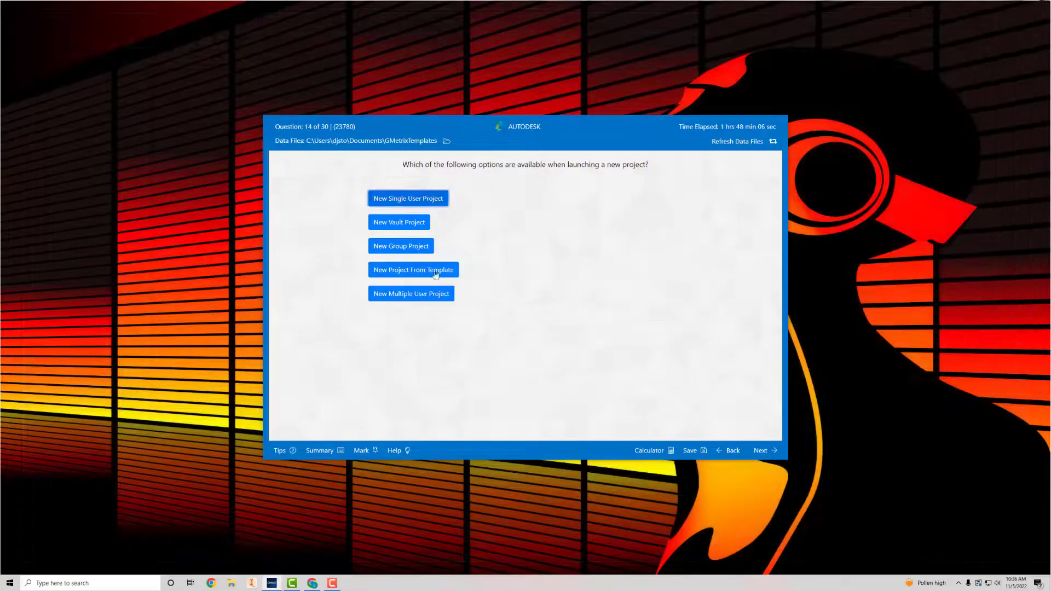
Relaunch Inventor and start a new project from the Projects dialog to examine the available project types.
left_click(251, 584)
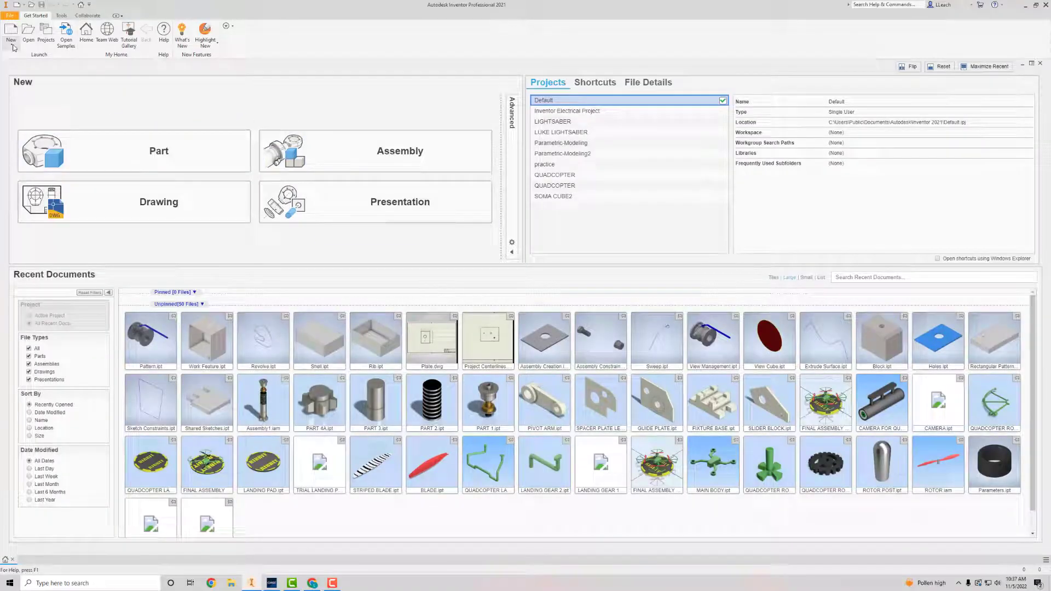
left_click(10, 15)
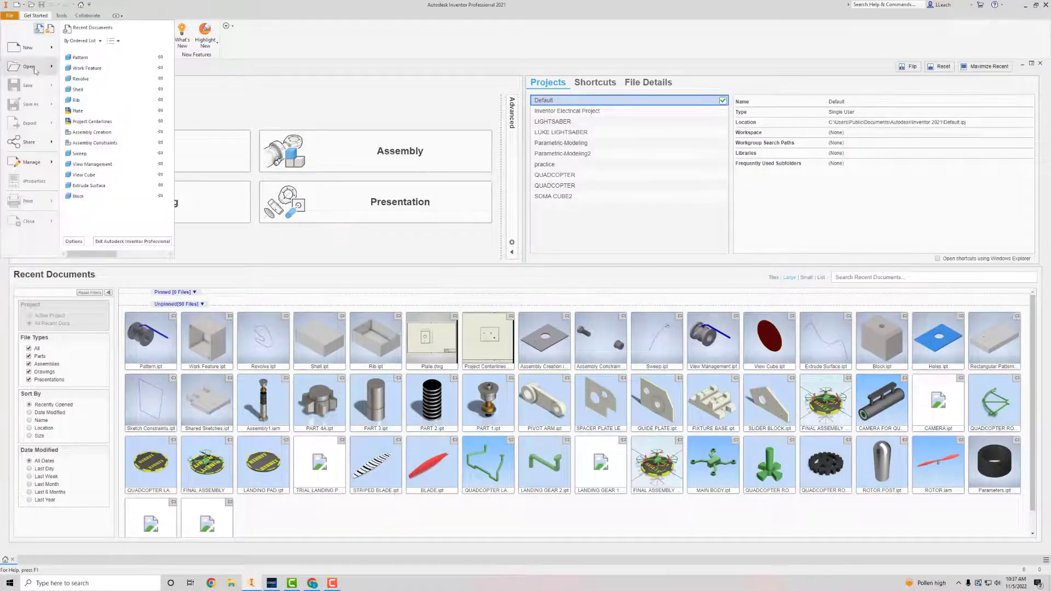
mouse_move(29, 50)
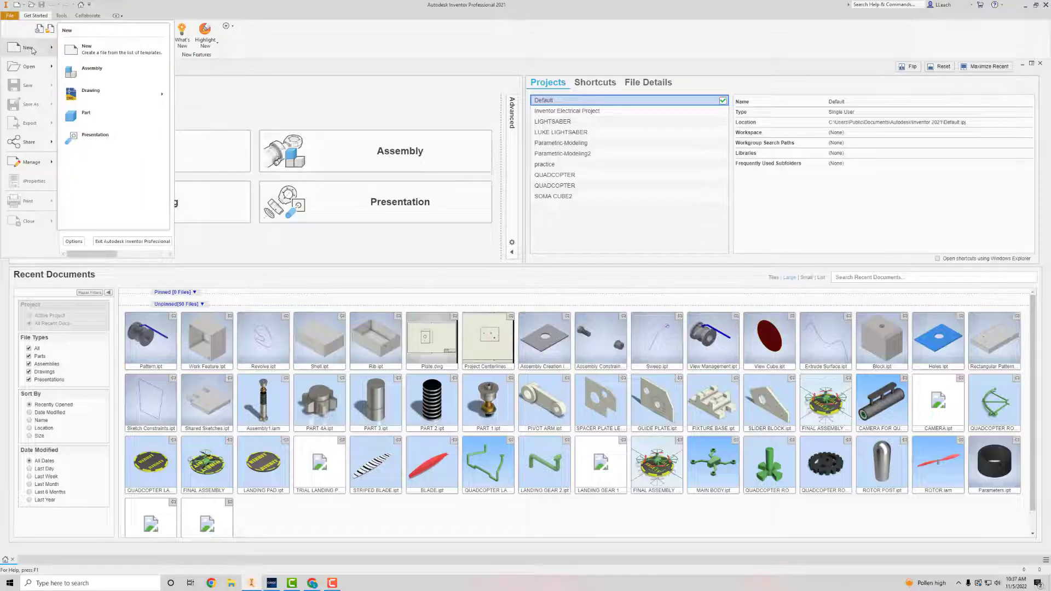
left_click(347, 43)
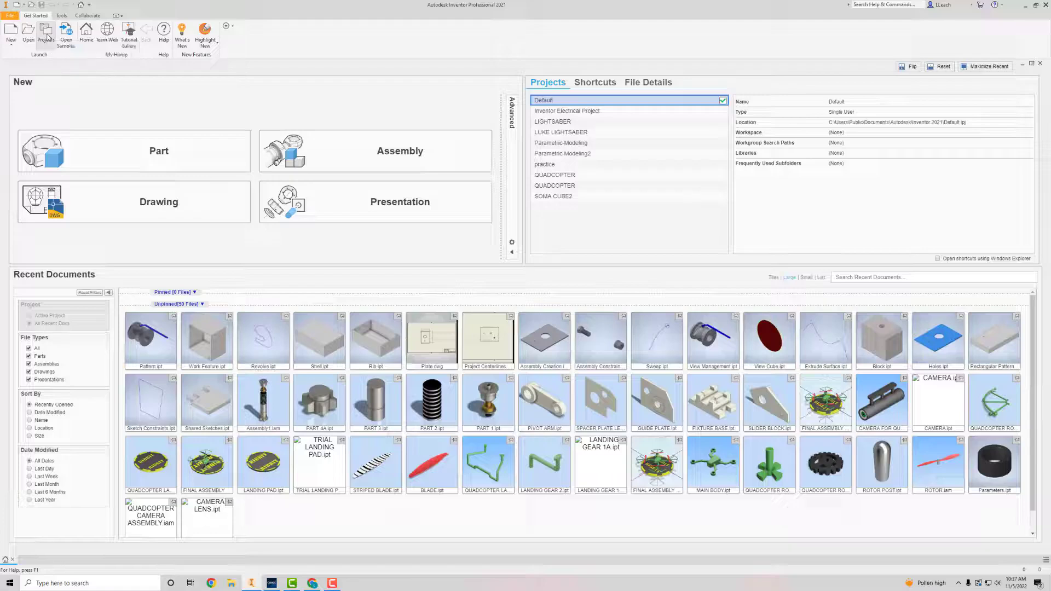
left_click(47, 37)
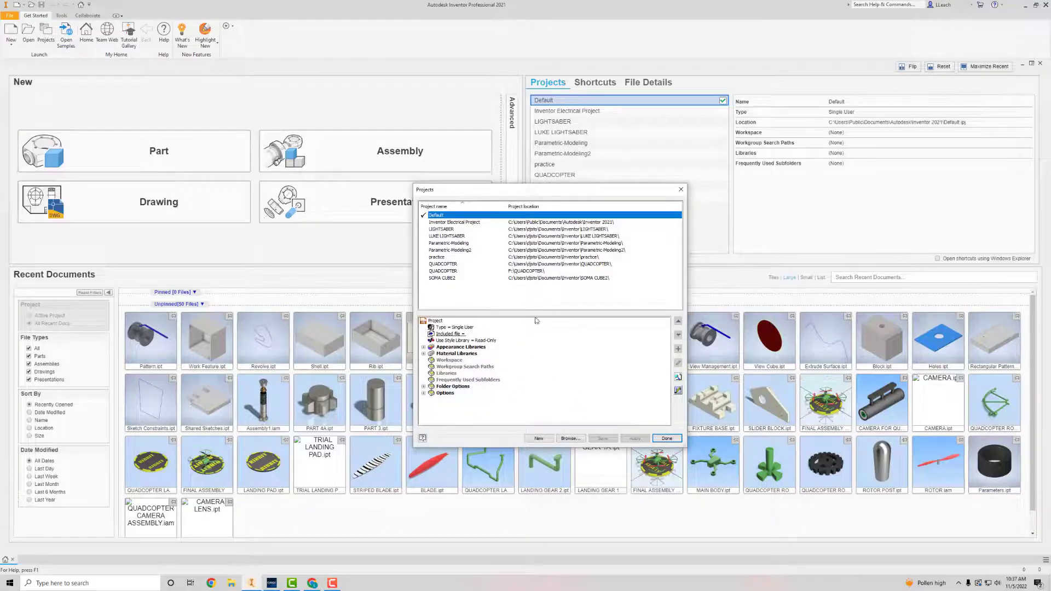
left_click(539, 438)
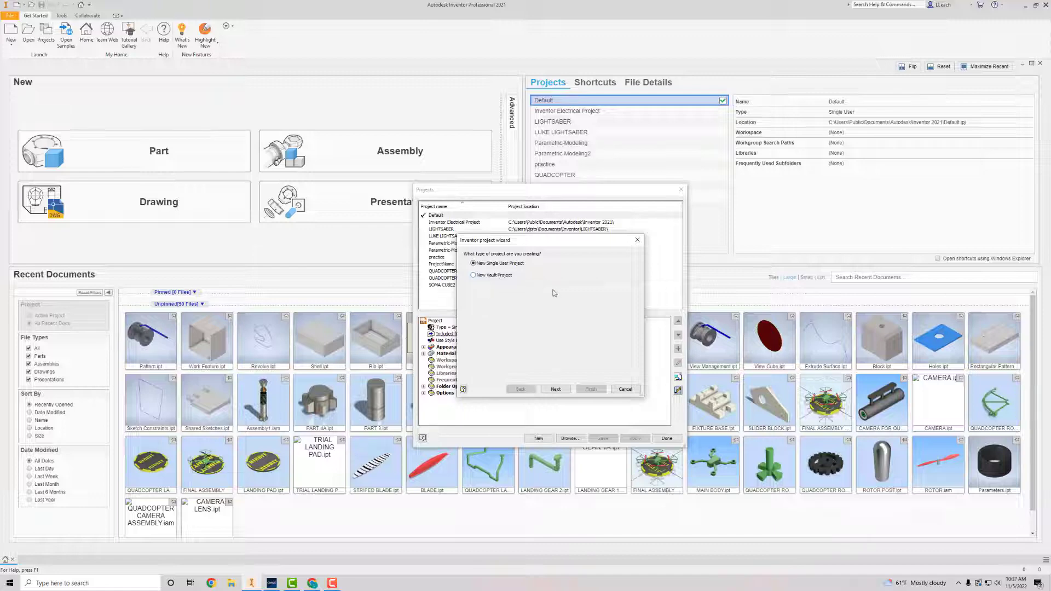
Answer question 14 in GMetrix with New Single User Project and New Vault Project, submit it and continue to question 15.
left_click(278, 584)
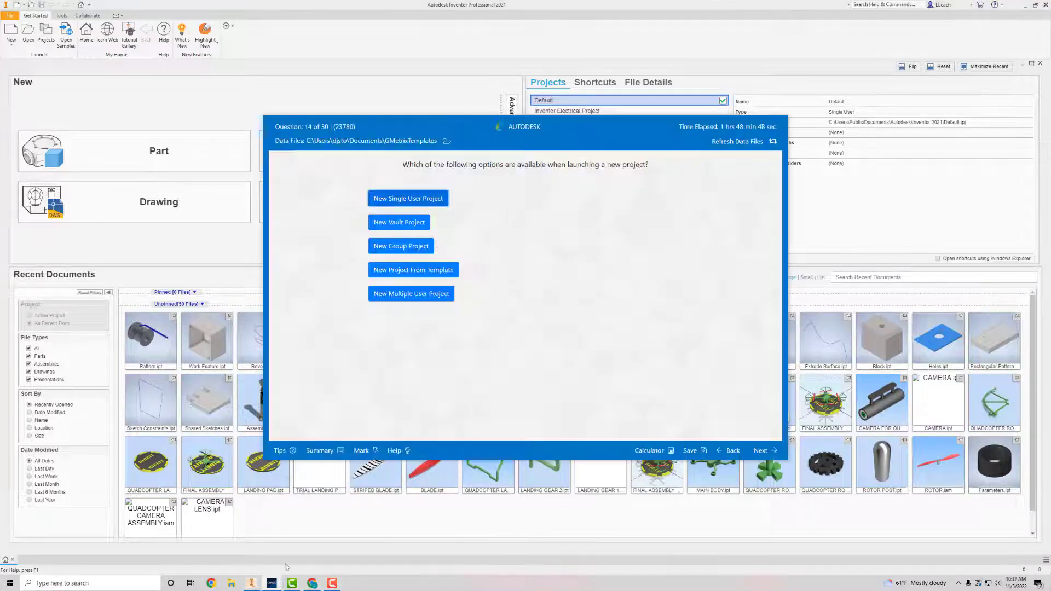
left_click(404, 201)
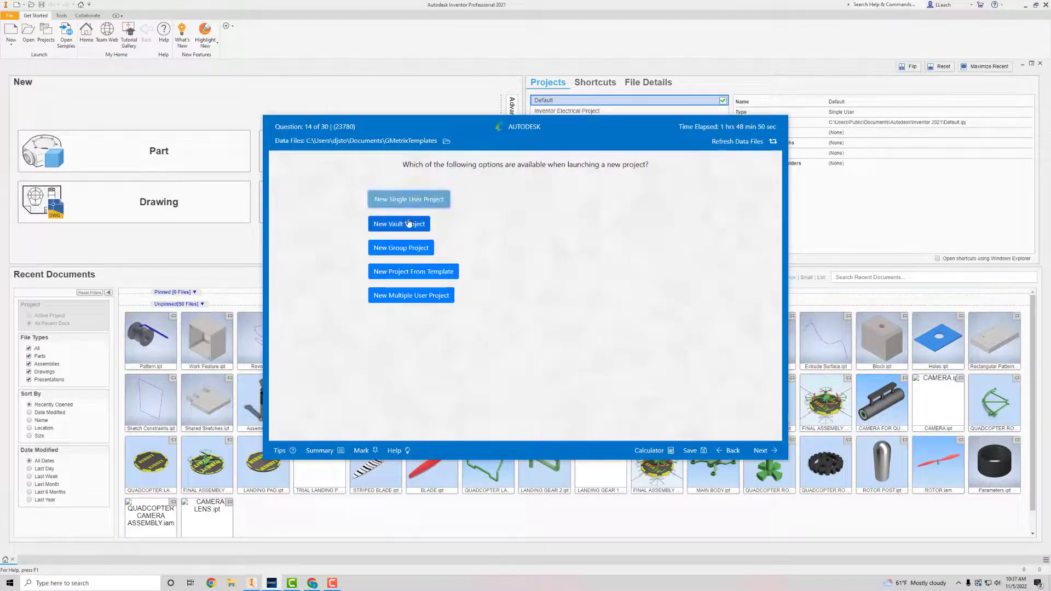
left_click(405, 223)
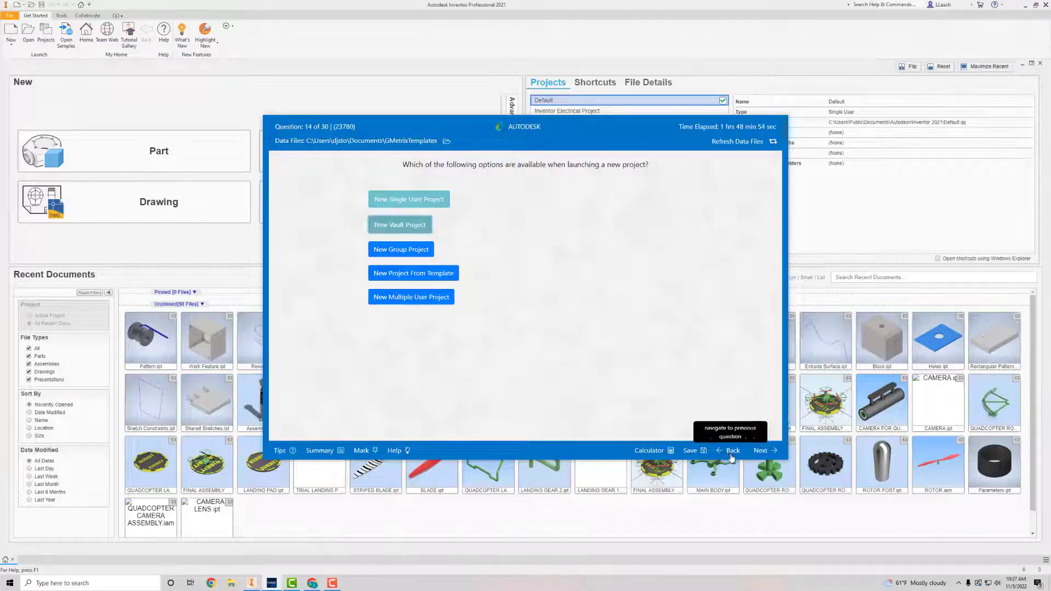
left_click(760, 451)
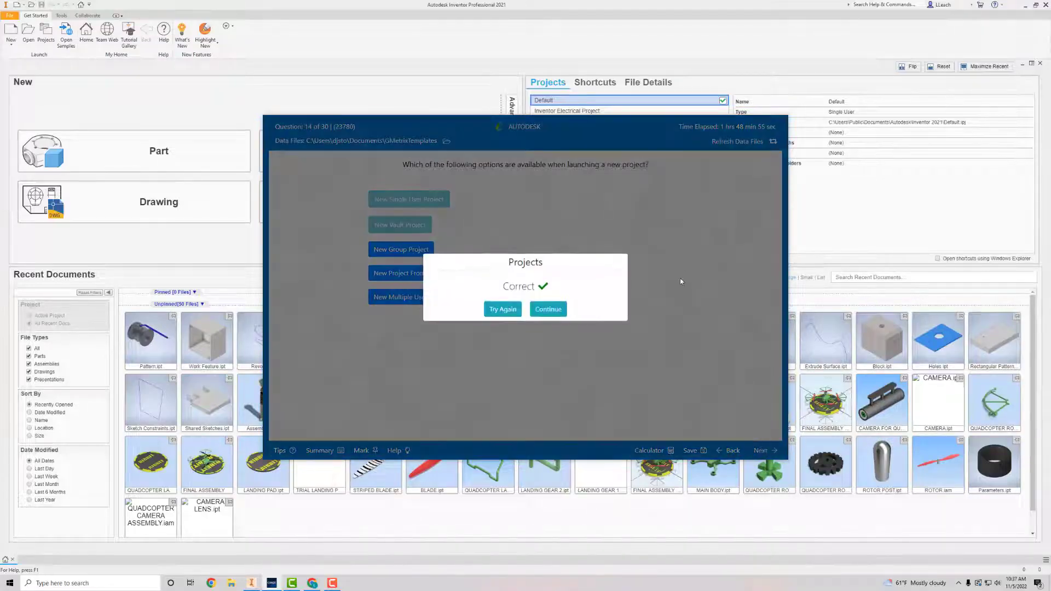
left_click(557, 311)
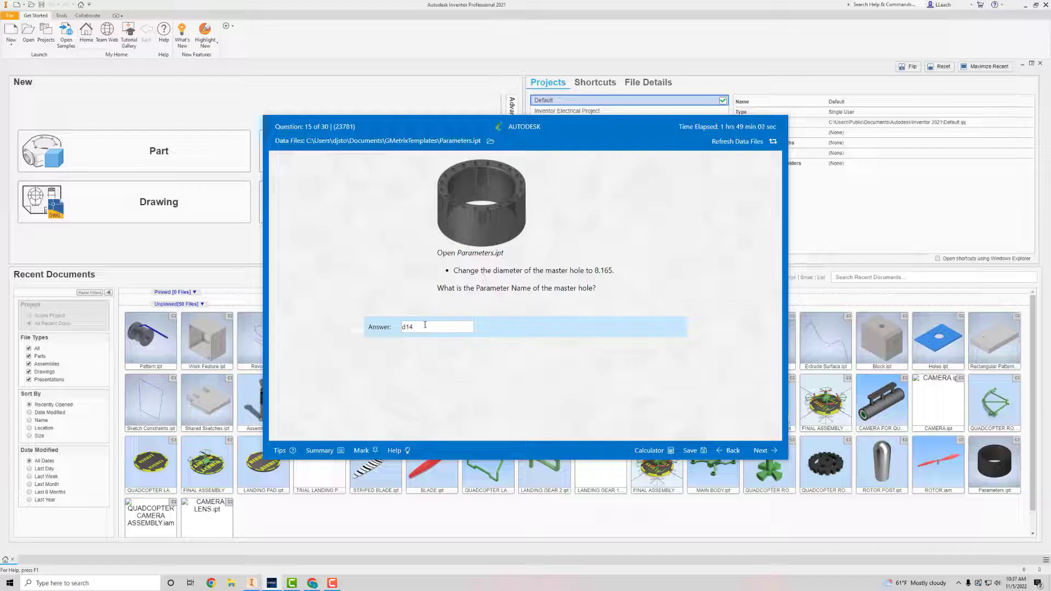
Clear the existing answer d14 from question 15.
double_click(408, 326)
key("BackSpace")
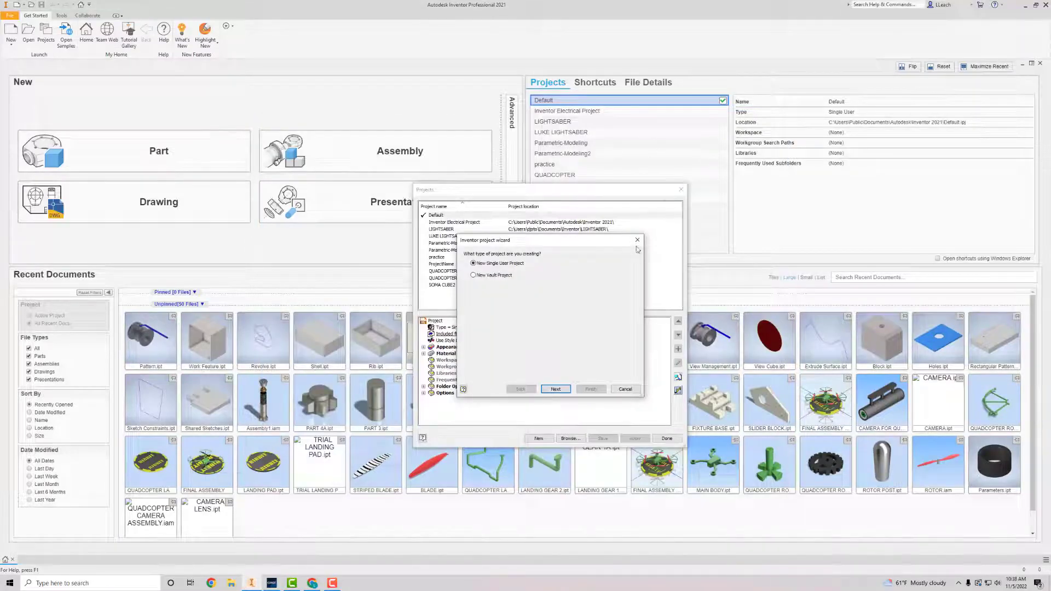
Cancel the project wizard in Inventor, close the Projects dialog and exit the program.
left_click(625, 388)
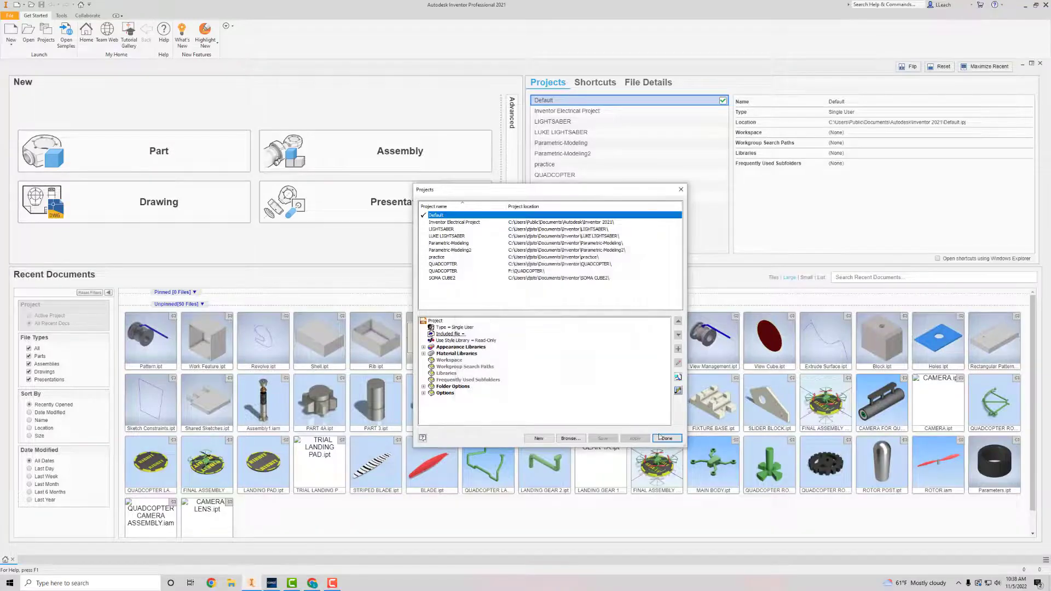
left_click(680, 191)
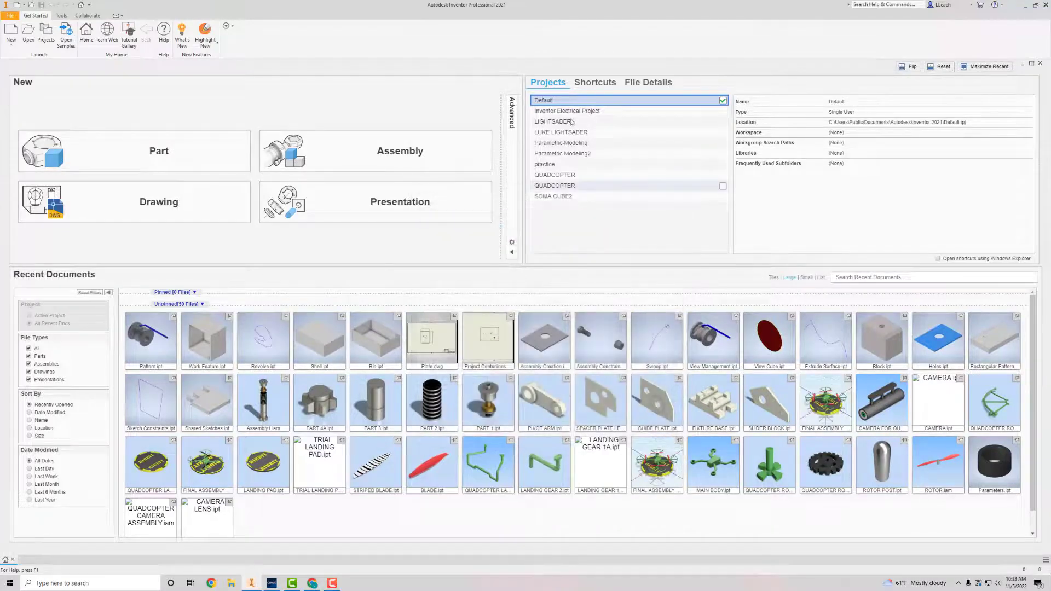
left_click(9, 16)
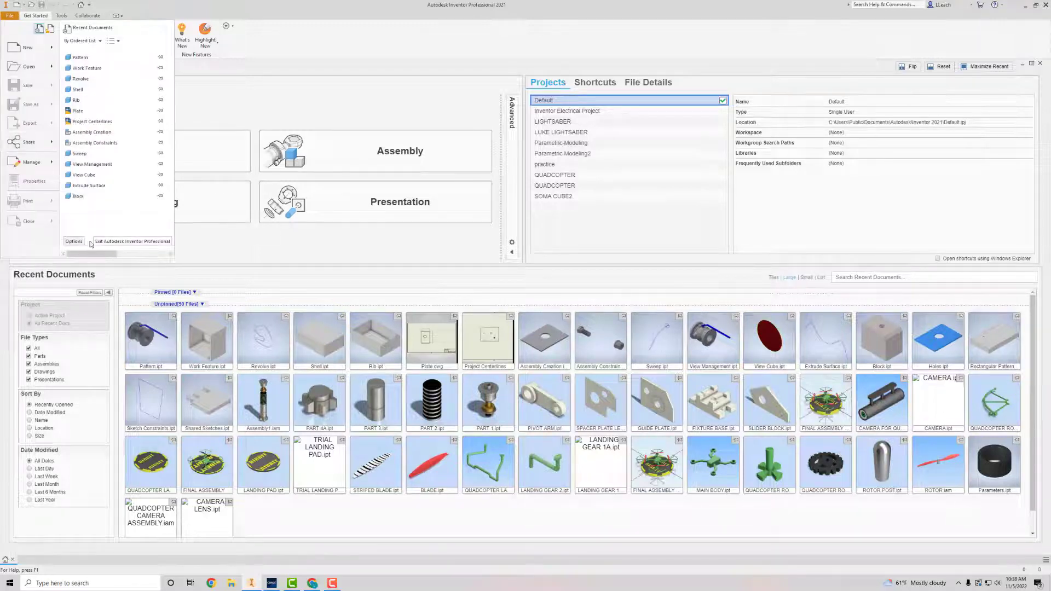
left_click(247, 228)
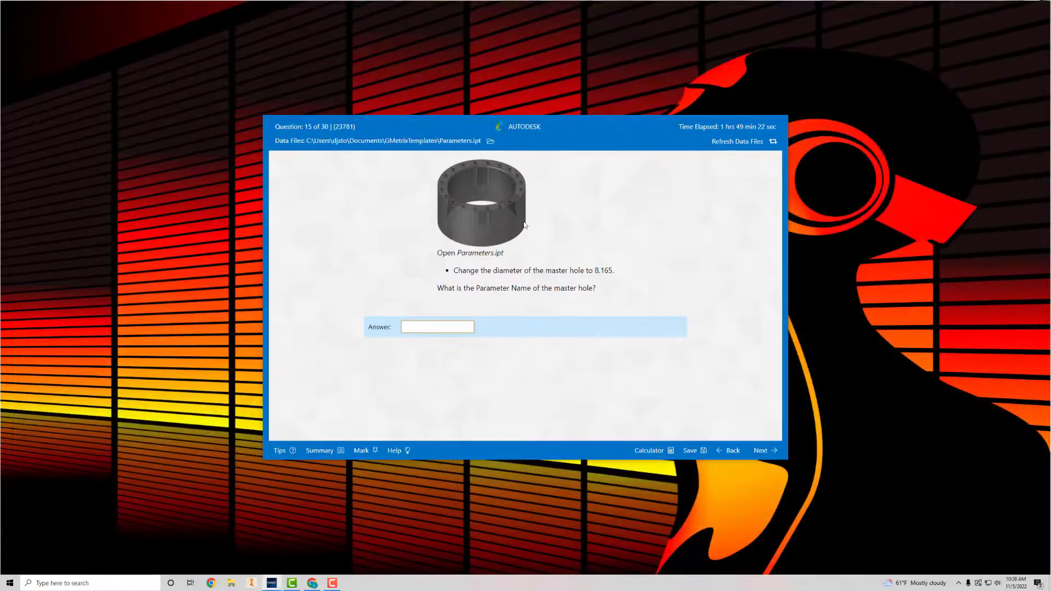
Open the Parameters part from the GMetrixTemplates folder.
left_click(491, 142)
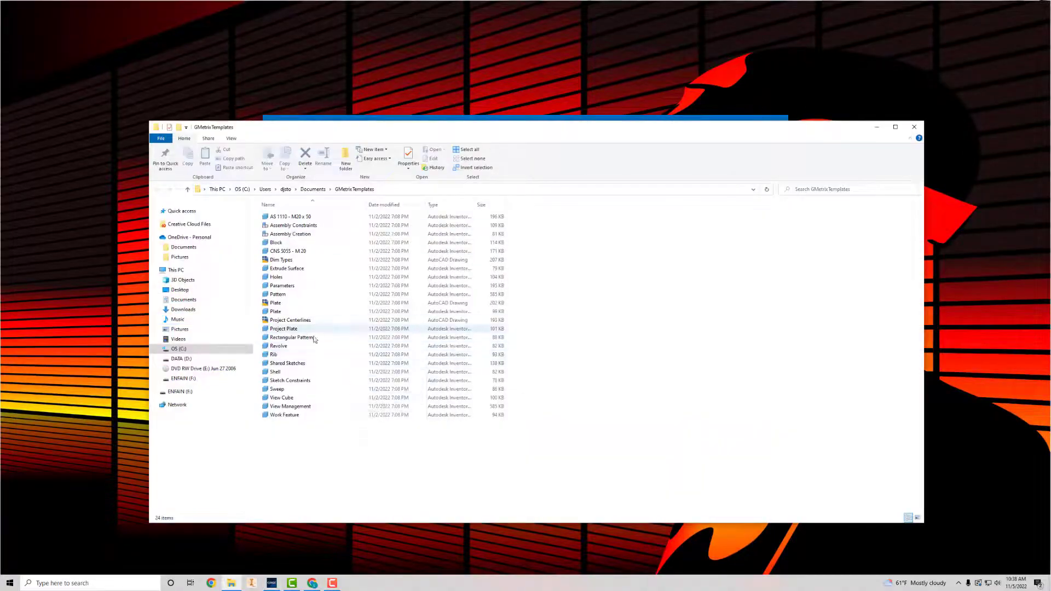
left_click(285, 289)
double_click(285, 289)
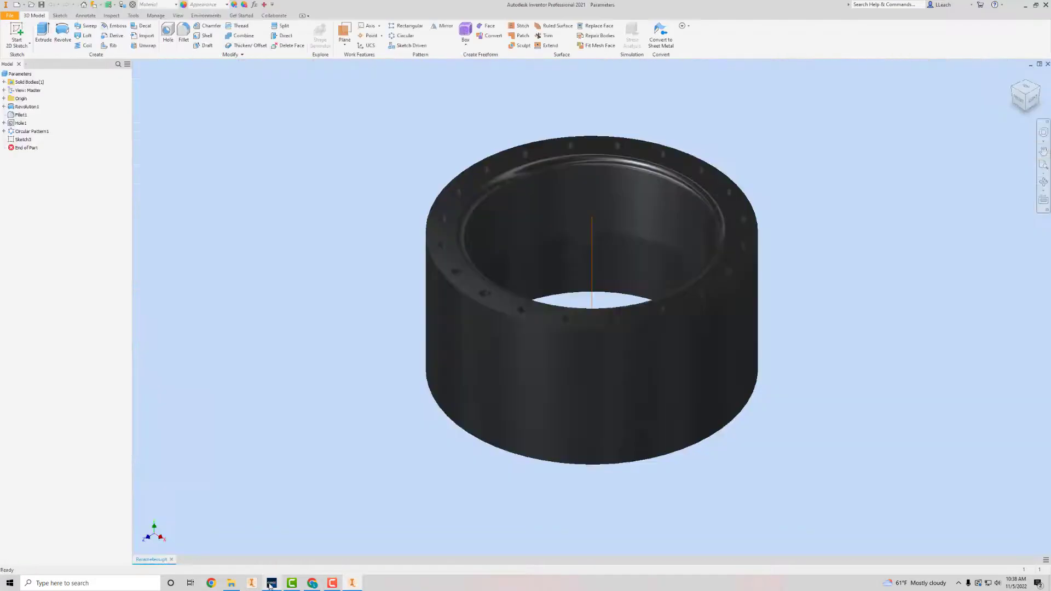
Set the diameter of the master hole, feature Hole1, to 8.165 in as question 15 asks.
left_click(277, 587)
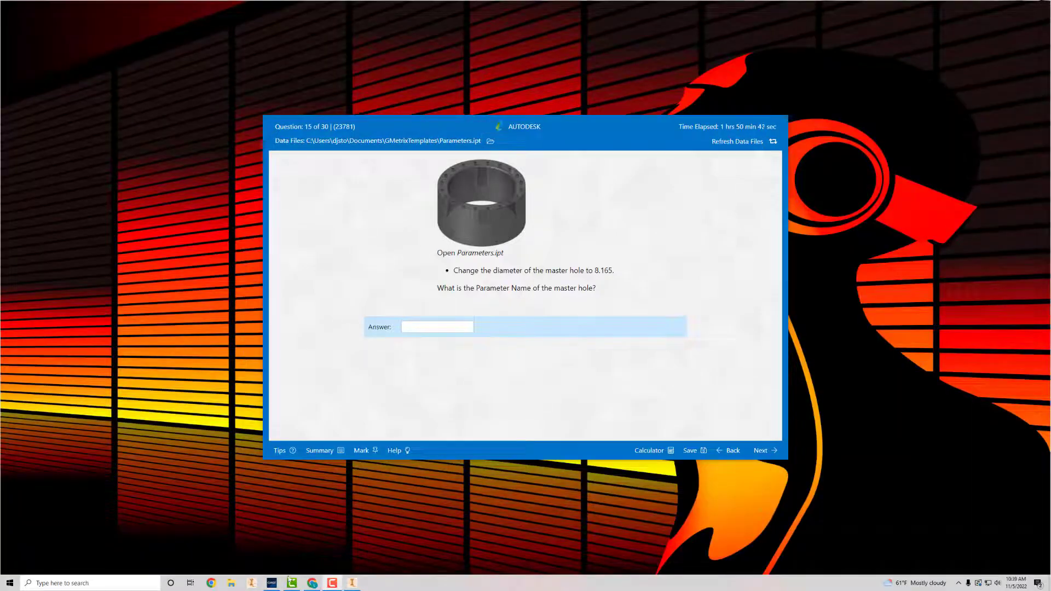
left_click(352, 582)
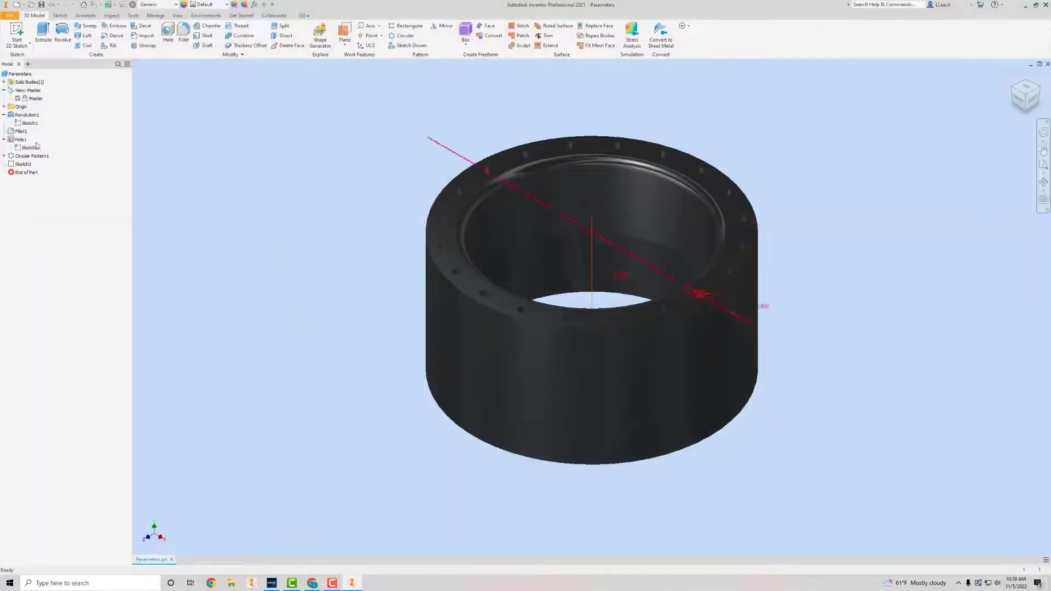
left_click(4, 157)
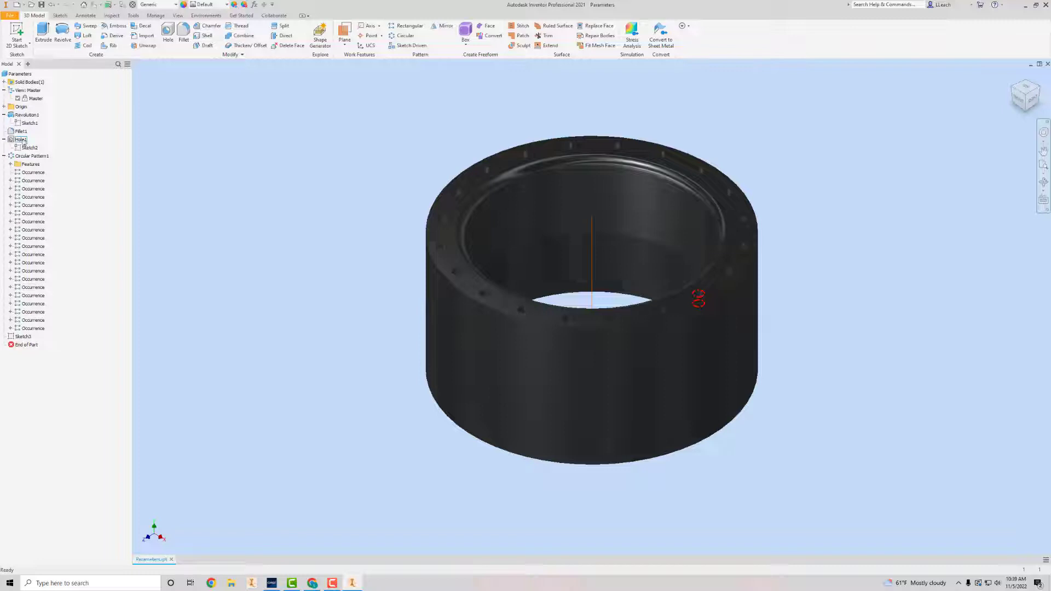
right_click(23, 141)
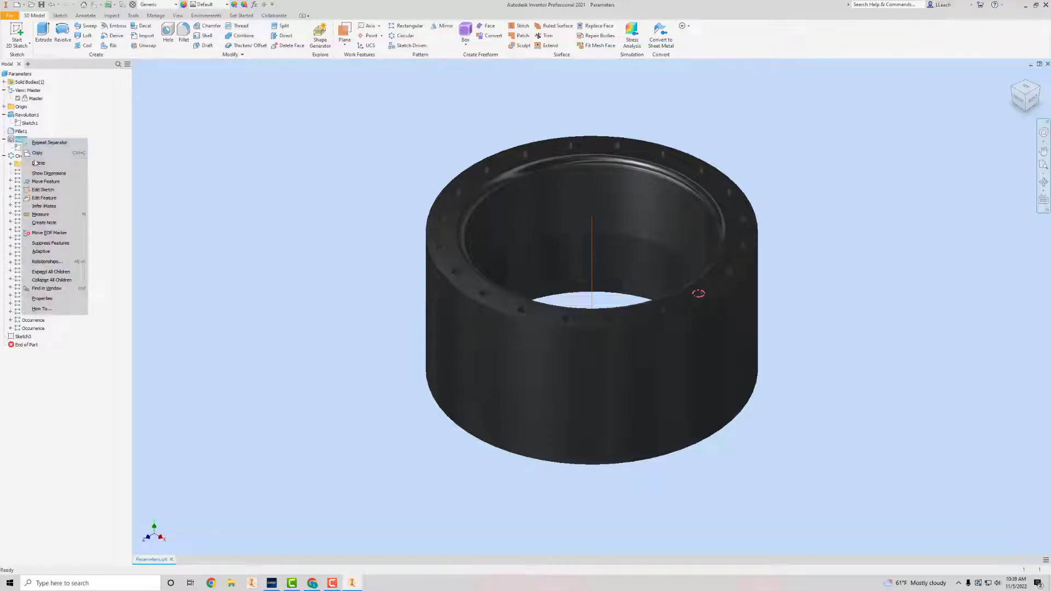
left_click(41, 198)
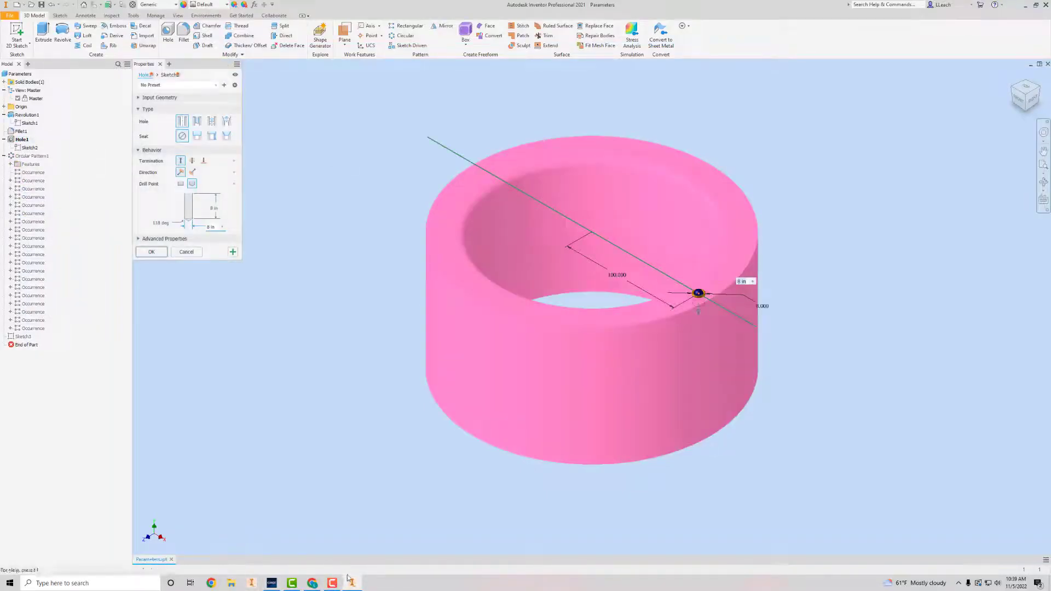
left_click(272, 583)
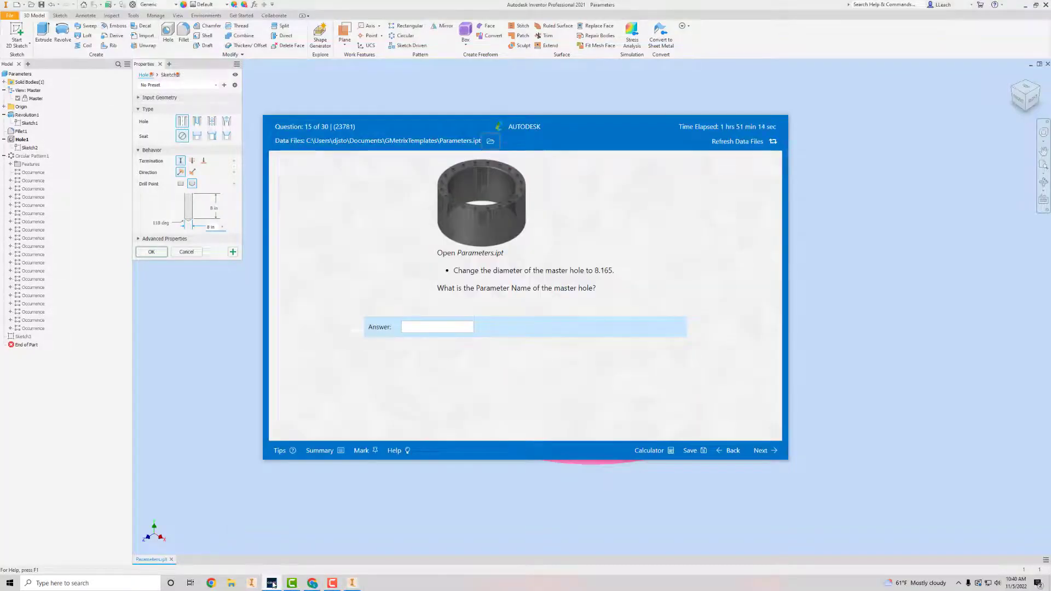
left_click(272, 584)
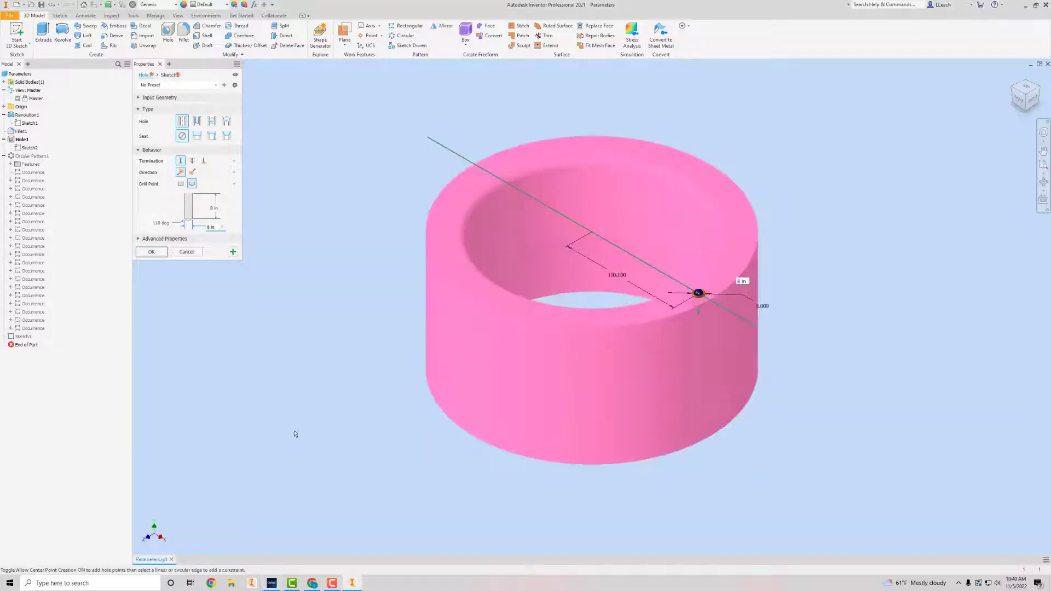
left_click(210, 229)
type(".165")
left_click(151, 252)
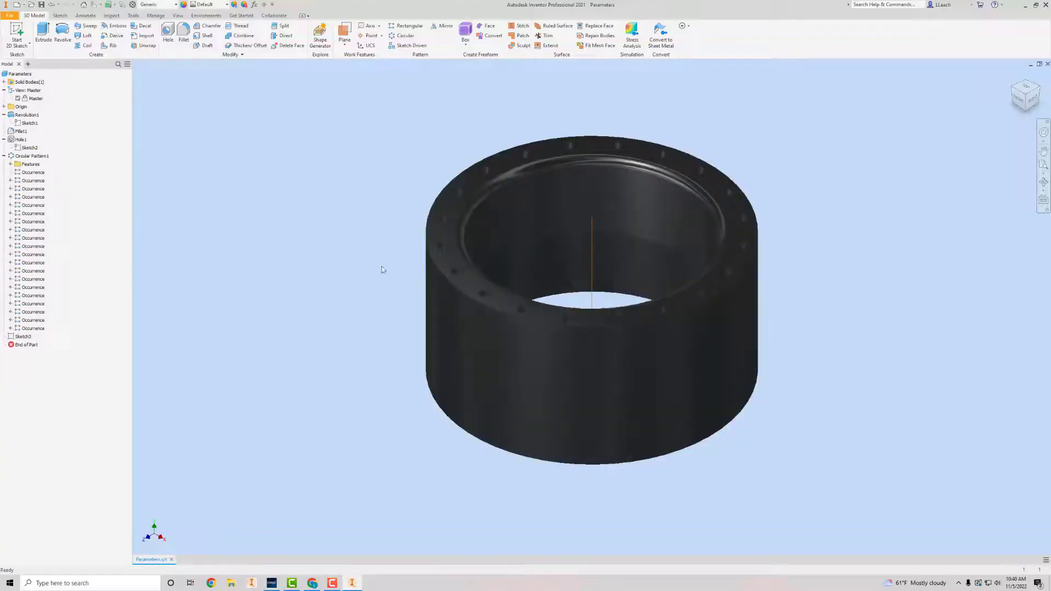
Reread question 15 and look up the master hole diameter's parameter name in the Parameters table of the part.
left_click(271, 583)
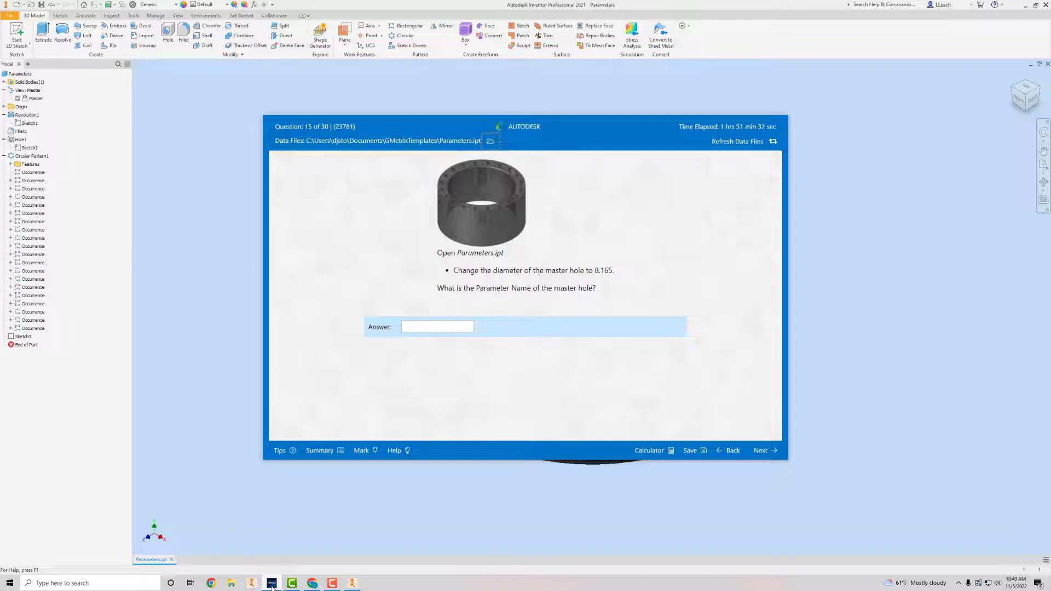
left_click(290, 531)
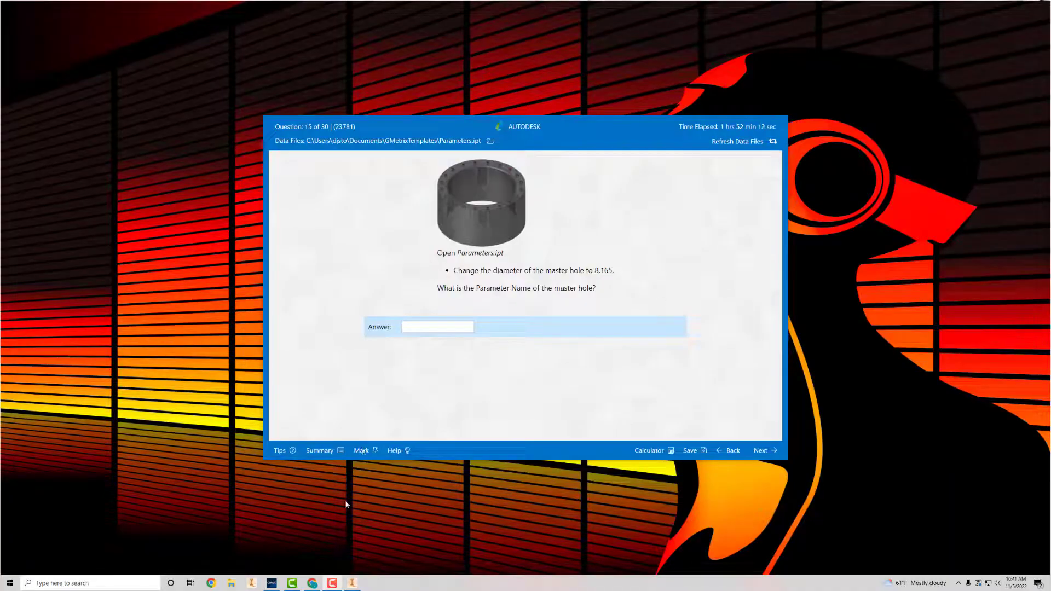
left_click(353, 582)
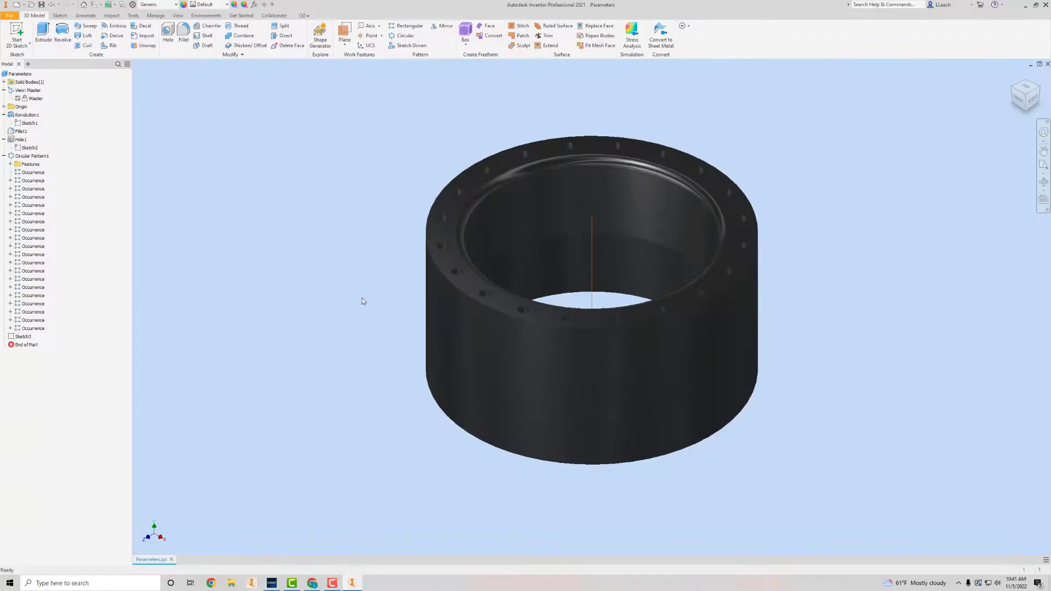
left_click(256, 5)
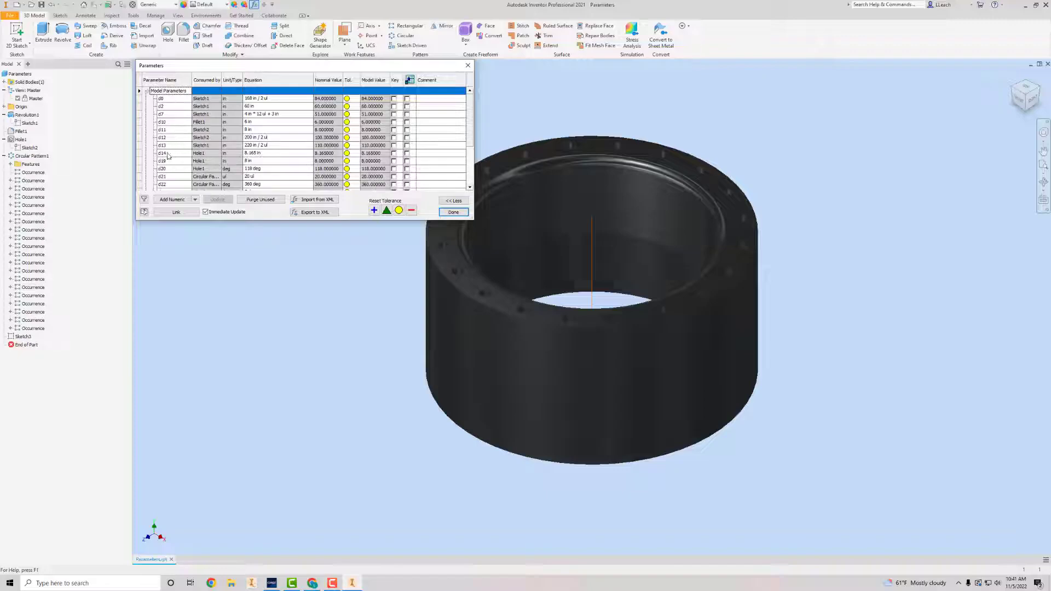
left_click(350, 582)
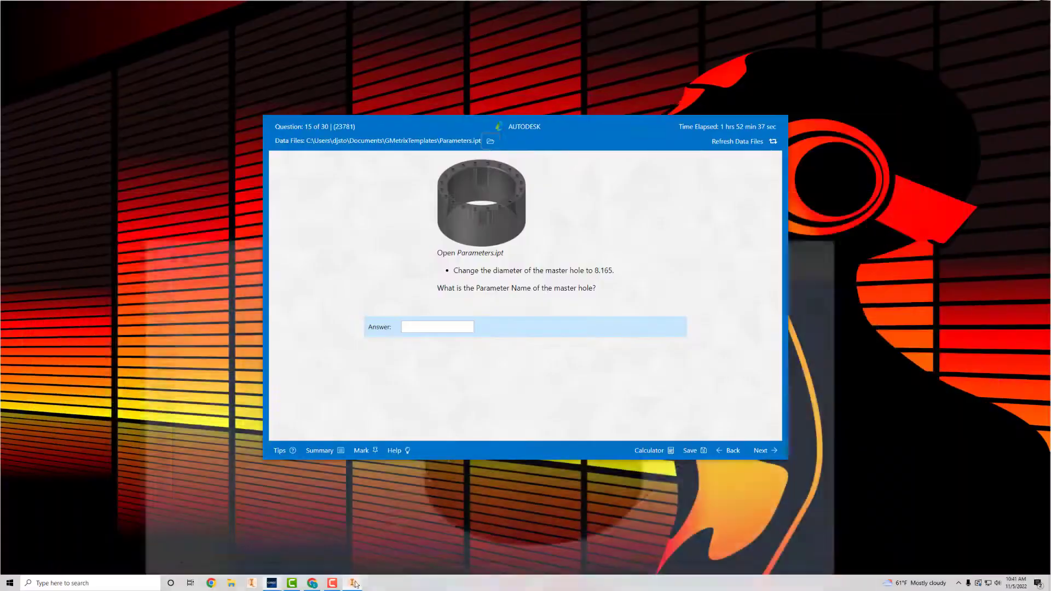
Answer question 15 in GMetrix with d14, submit it and continue to question 16.
left_click(439, 326)
type("d14")
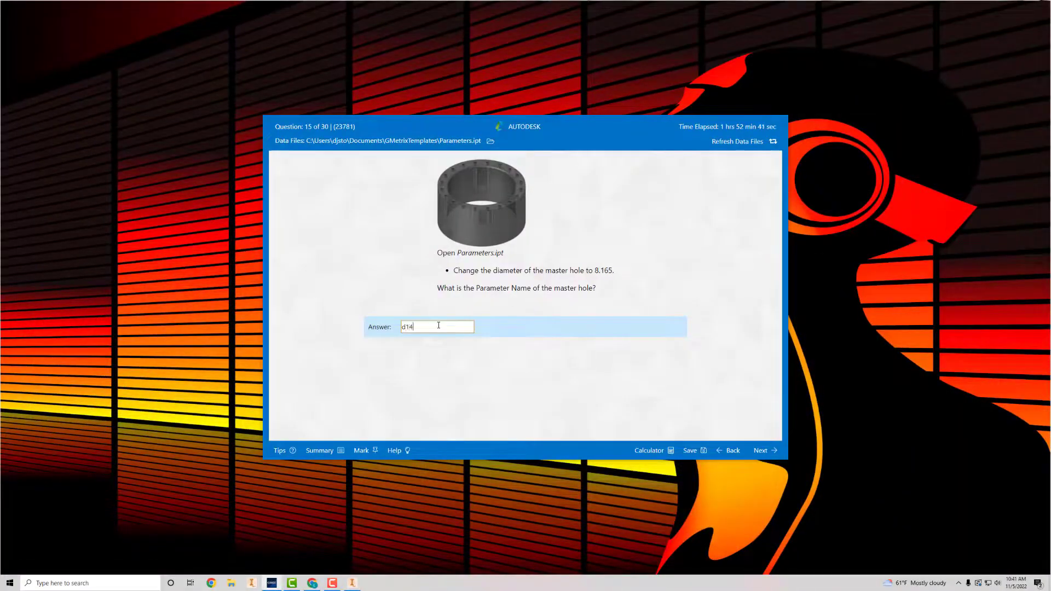
left_click(763, 453)
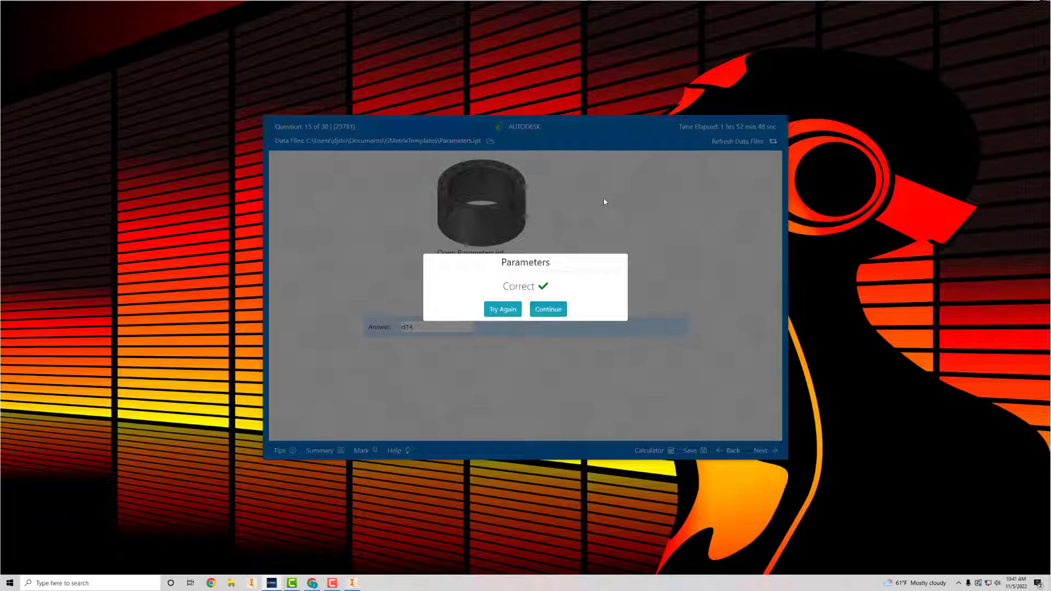
left_click(547, 310)
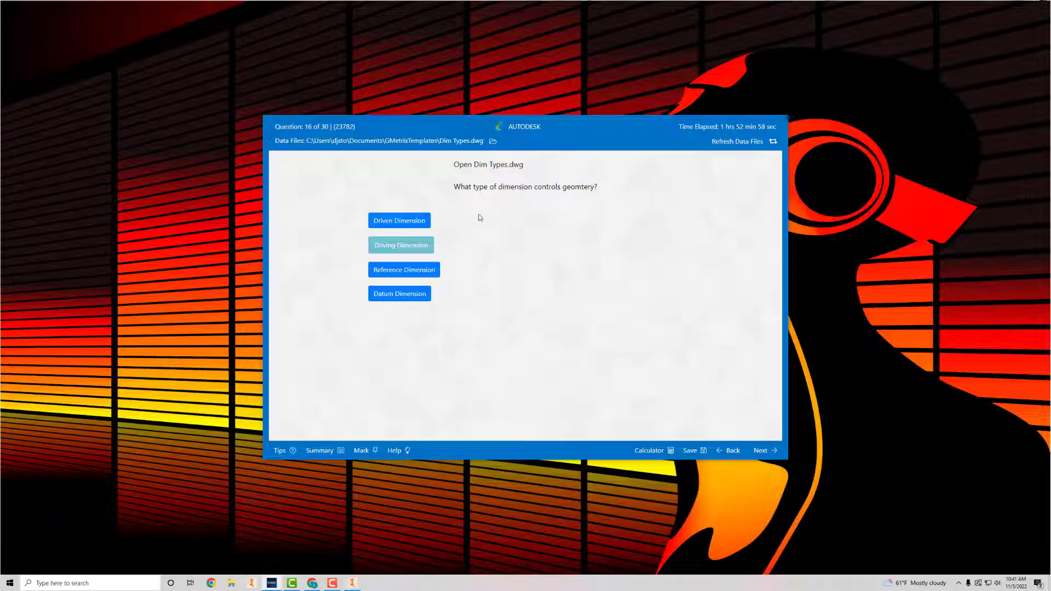
Choose Driving Dimension for question 16, switch to Inventor and close the Parameters part with its parameter table.
left_click(421, 244)
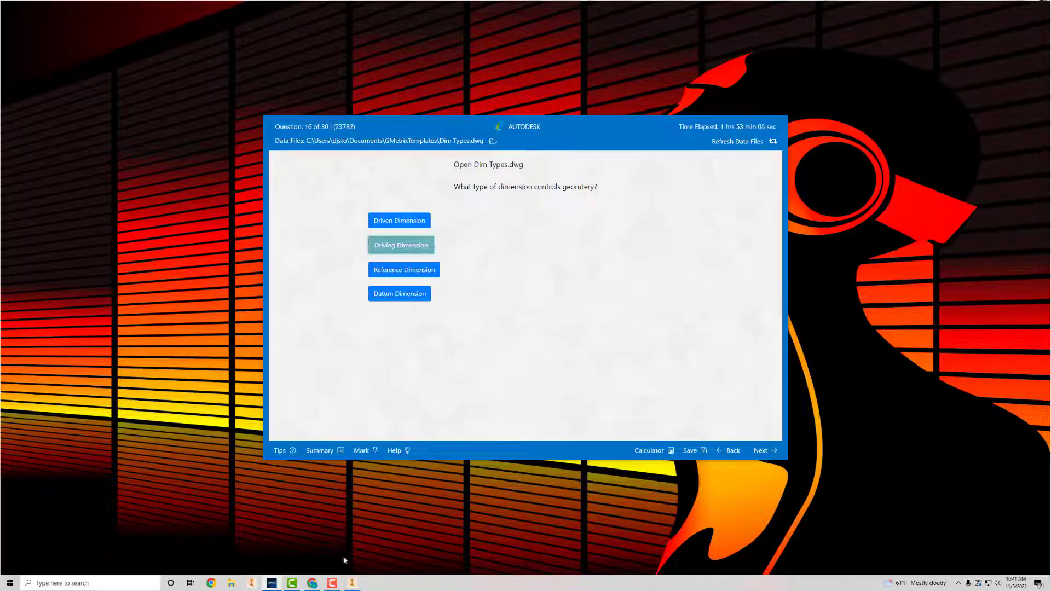
left_click(353, 584)
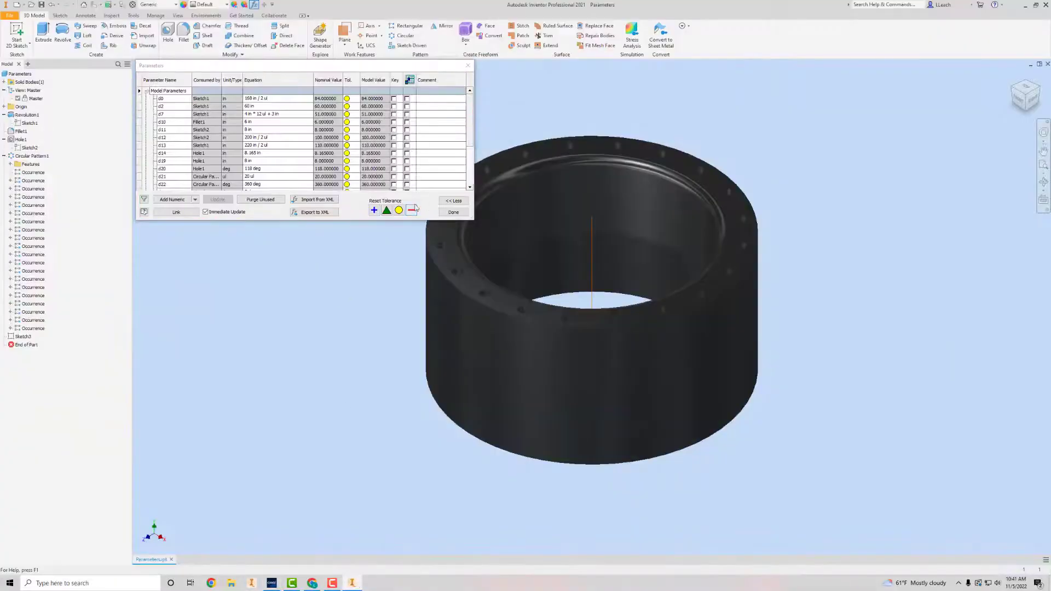
left_click(468, 66)
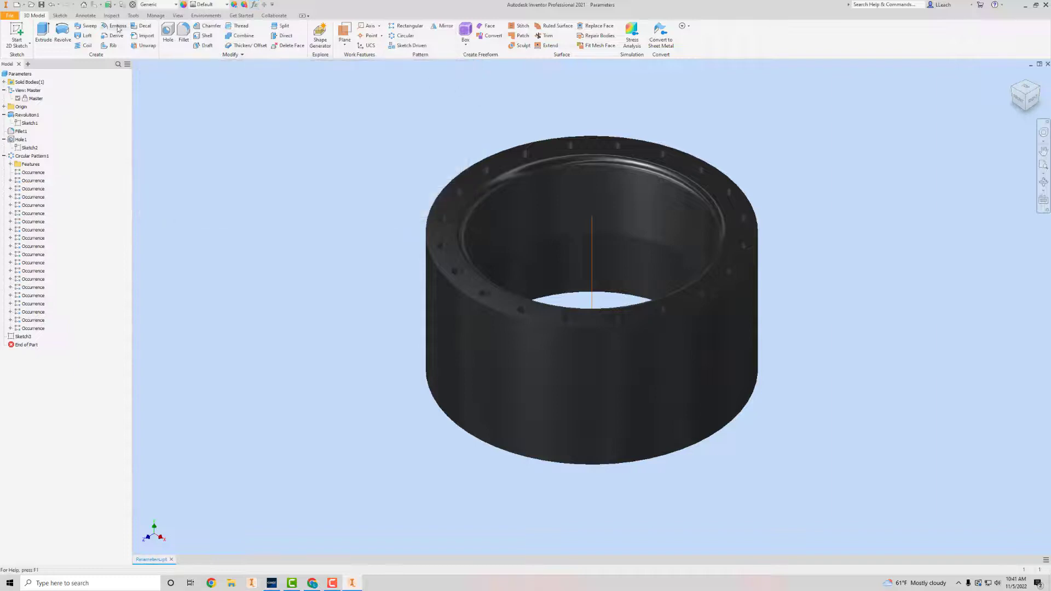
left_click(9, 14)
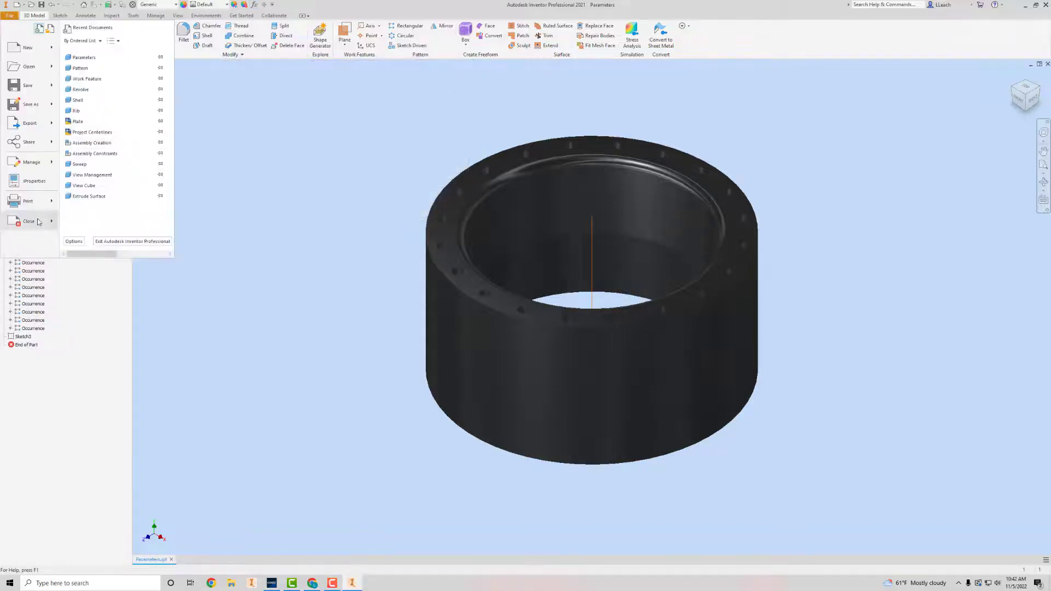
left_click(40, 222)
left_click(503, 302)
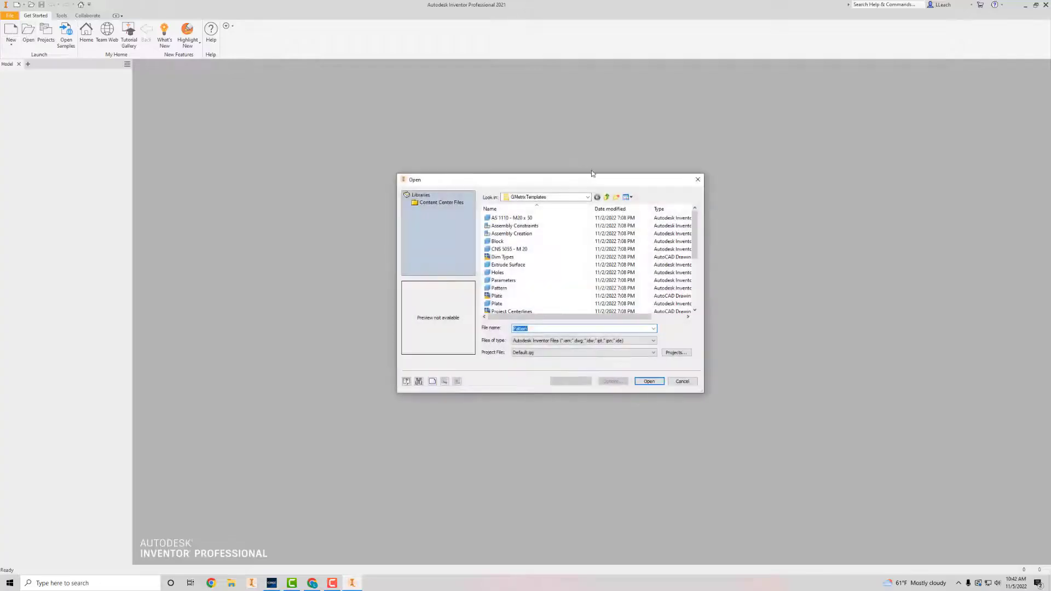
Try to open the Dim Types drawing from the GMetrixTemplates folder.
left_click(502, 257)
left_click(648, 381)
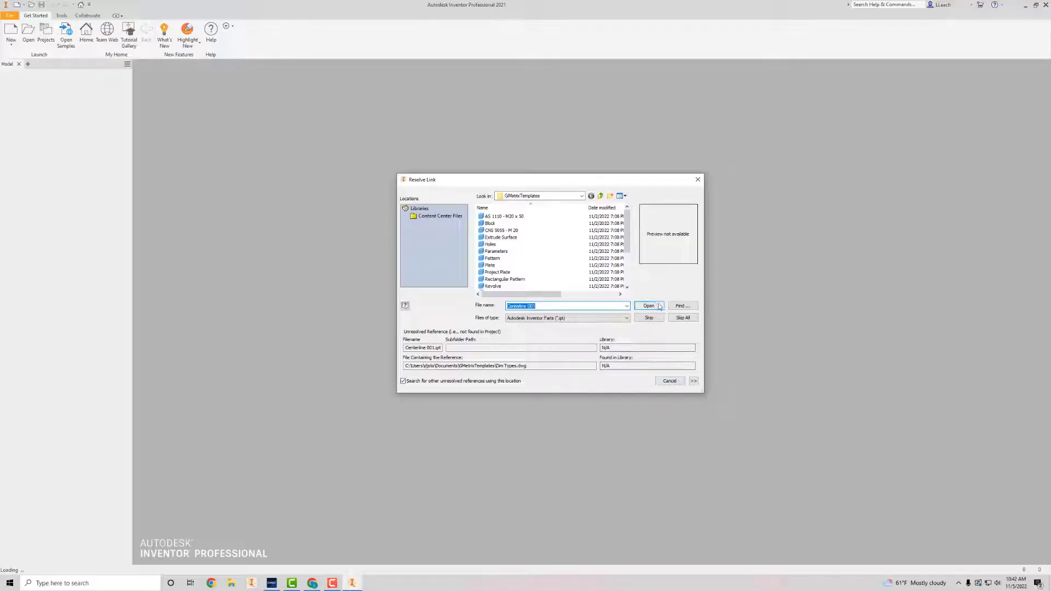
mouse_move(629, 232)
left_mouse_down()
mouse_move(636, 225)
mouse_move(641, 245)
mouse_move(648, 216)
mouse_move(646, 249)
left_mouse_up()
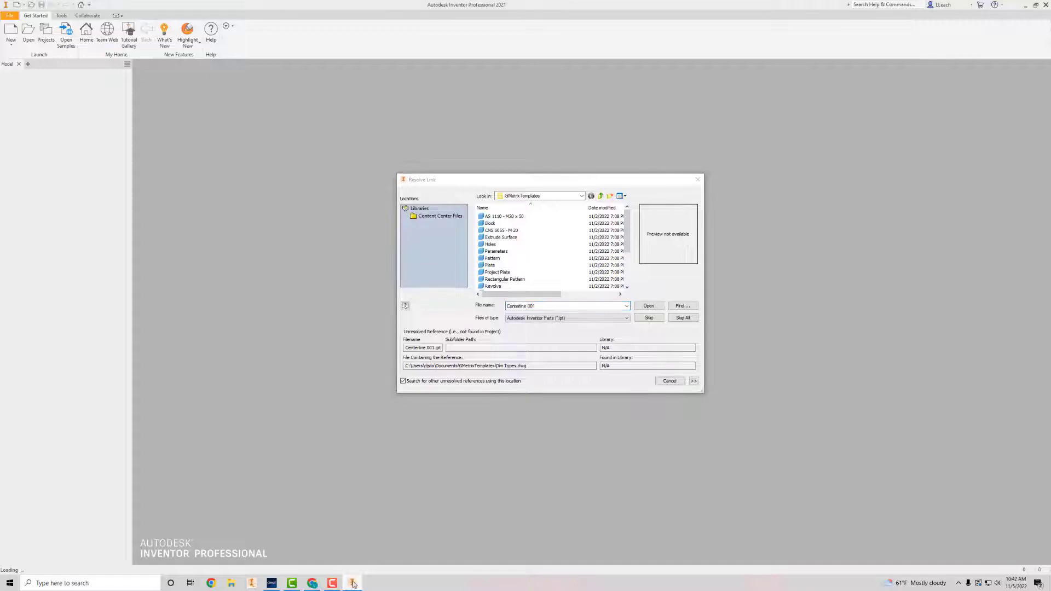
Submit Driving Dimension as the answer to question 16 in GMetrix and continue to question 17.
left_click(272, 584)
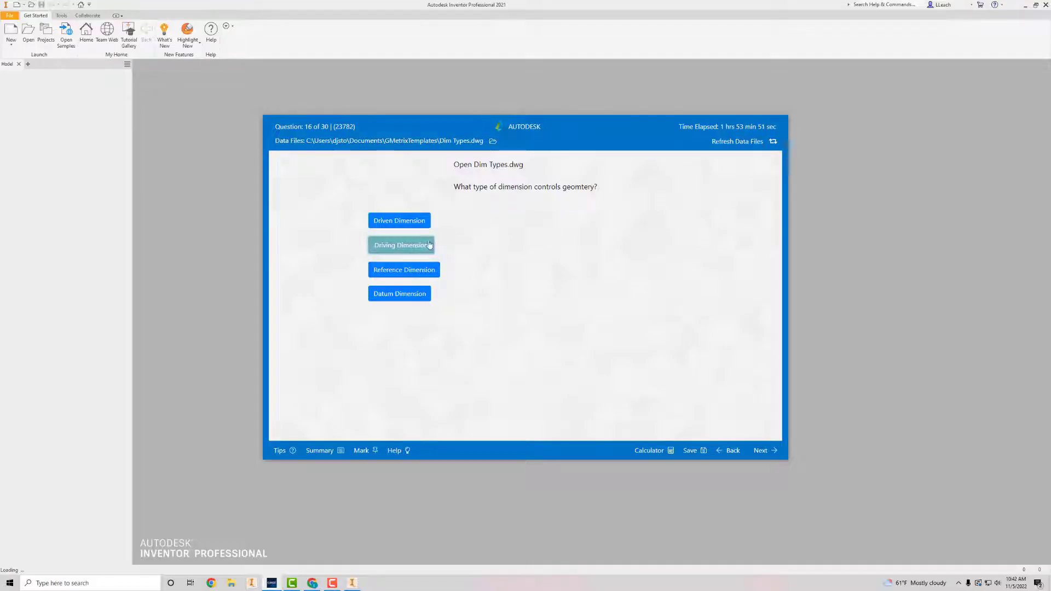
left_click(762, 452)
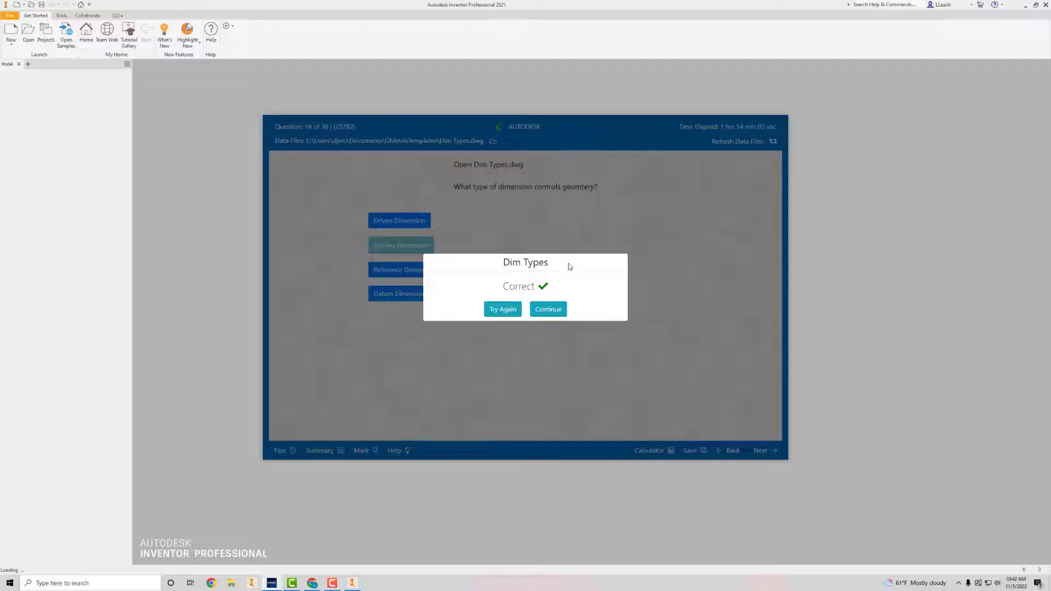
left_click(547, 310)
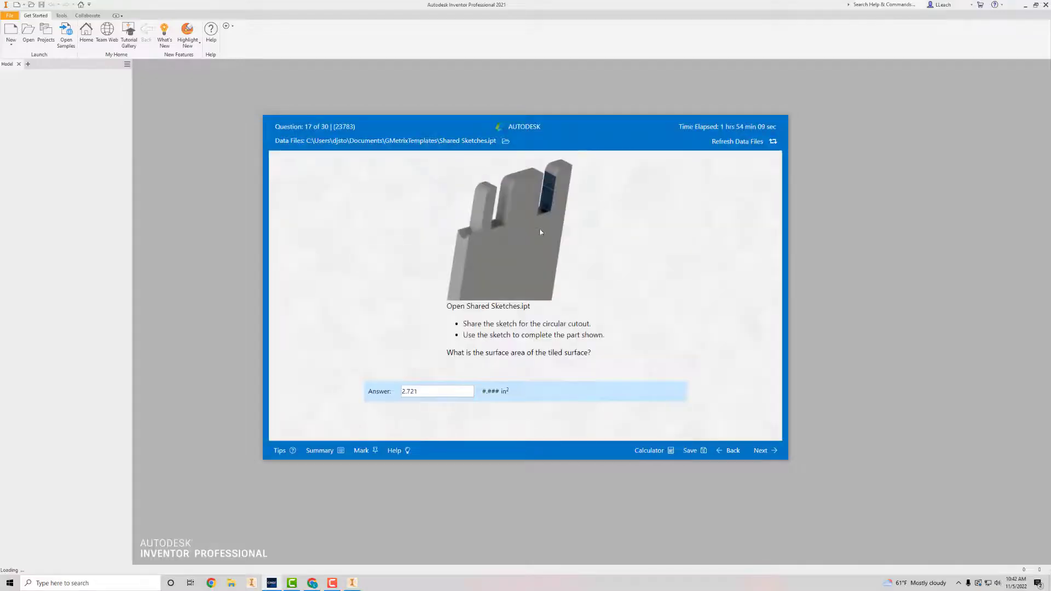
Return to Inventor and cancel resolving the missing Centerline 001 reference of the Dim Types drawing.
left_click(352, 582)
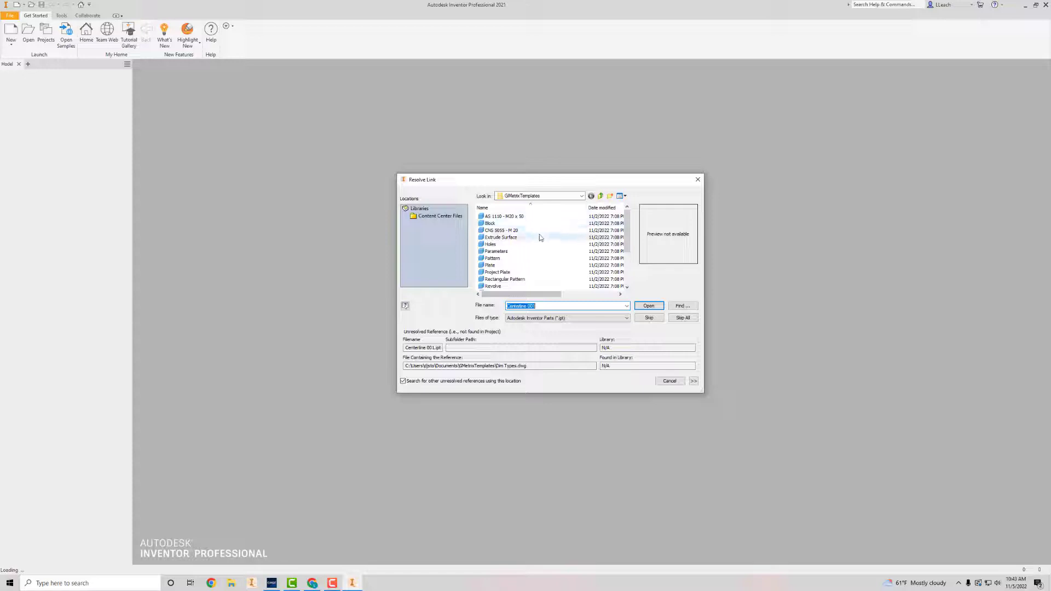
scroll(572, 253, "down", 2)
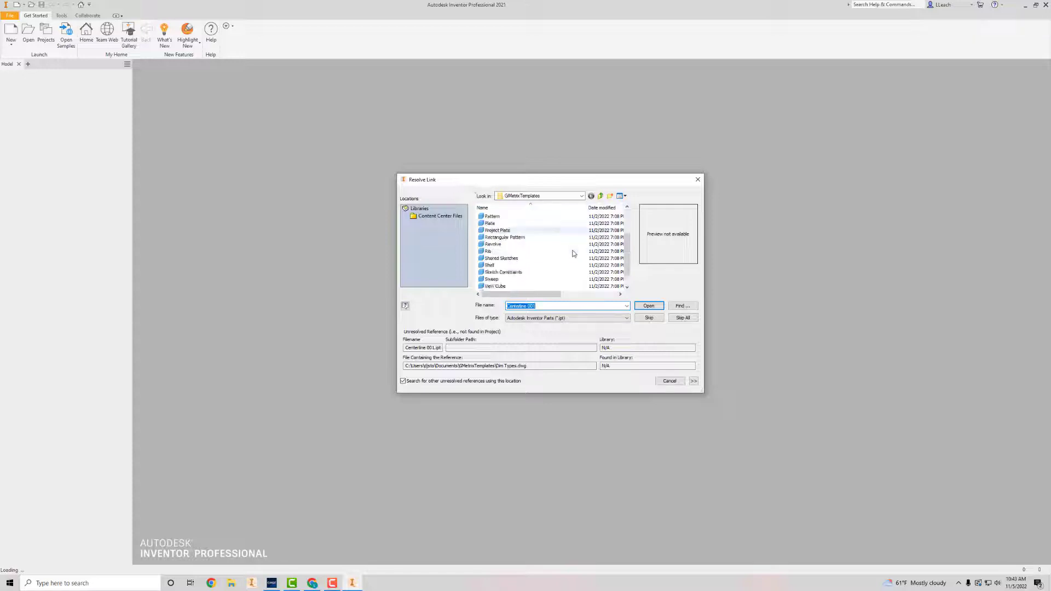
scroll(572, 251, "up", 3)
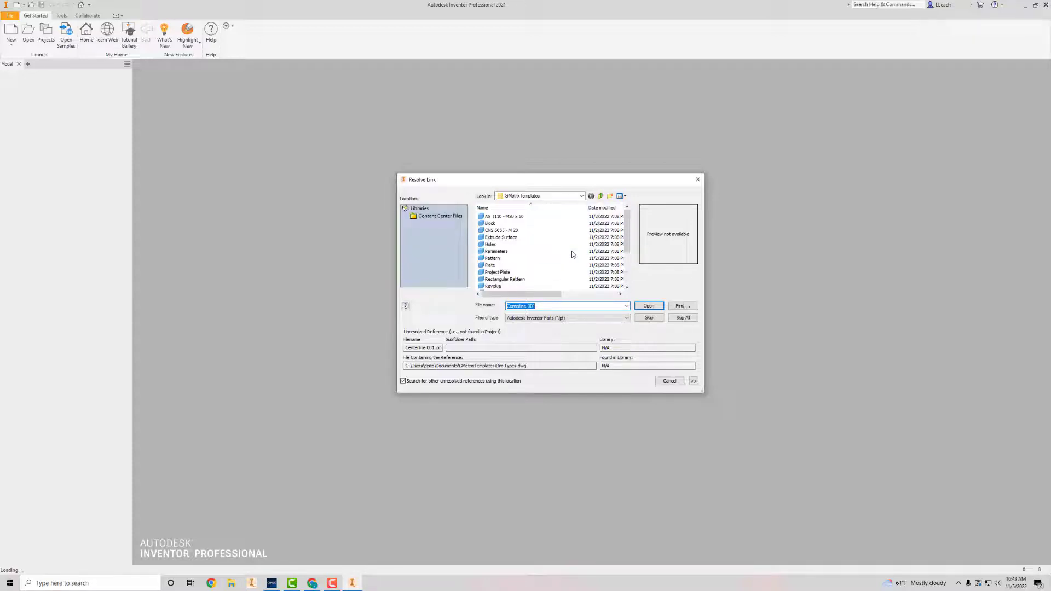
left_click(675, 382)
Clear the existing surface area answer from question 17 in GMetrix.
left_click(361, 583)
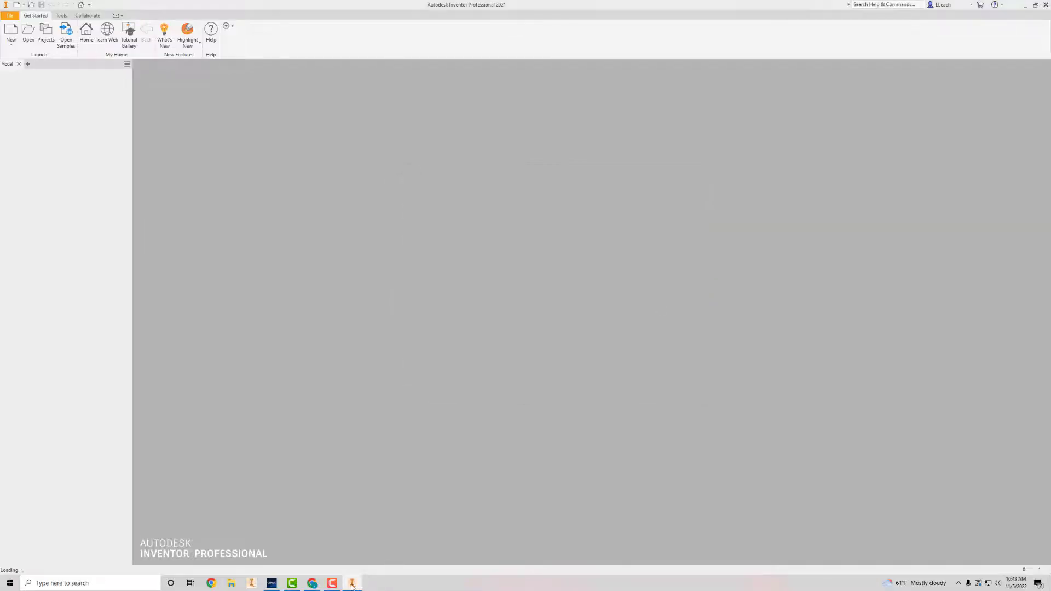
left_click(415, 388)
double_click(414, 390)
key("BackSpace")
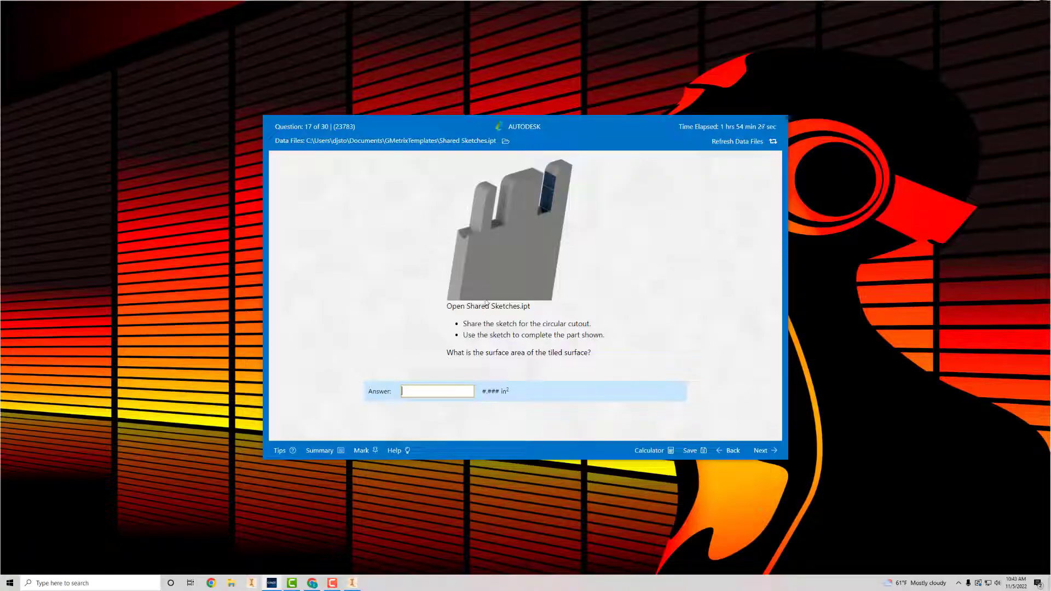
Open the Shared Sketches part from the GMetrixTemplates folder in Inventor.
left_click(352, 582)
left_click(28, 30)
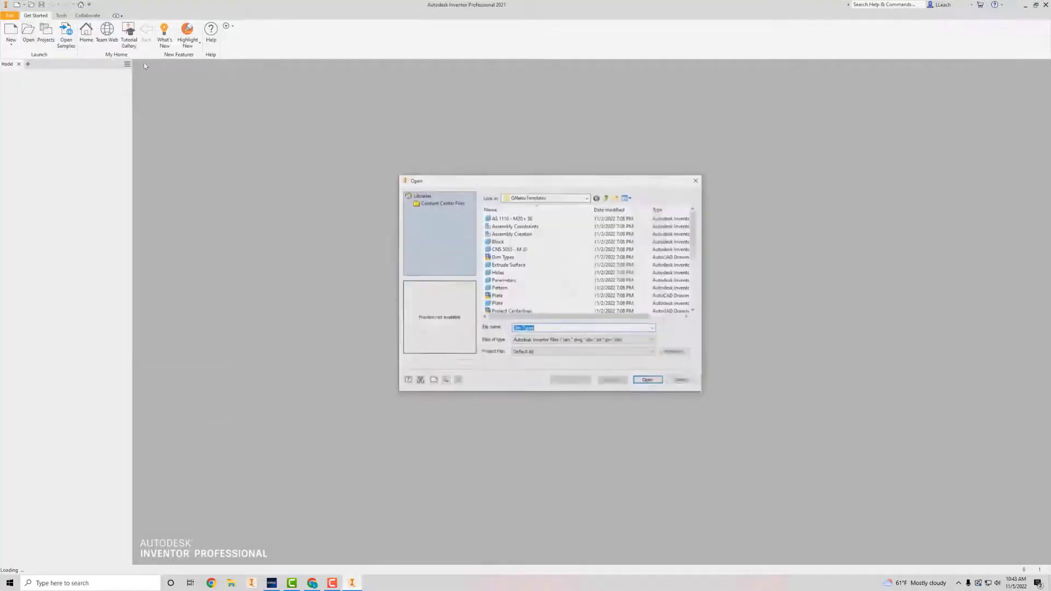
scroll(518, 263, "down", 4)
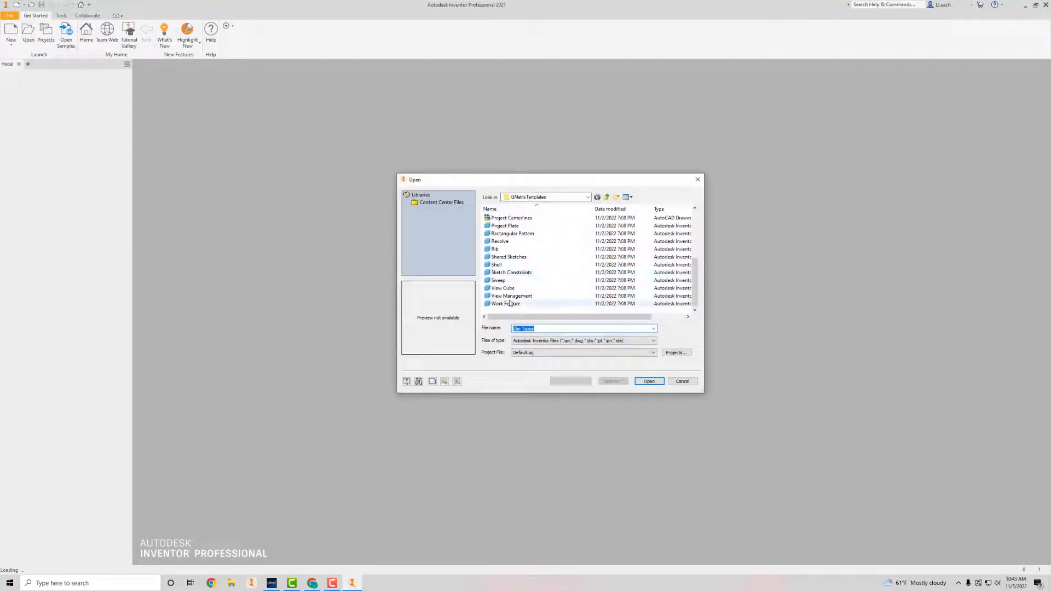
left_click(508, 257)
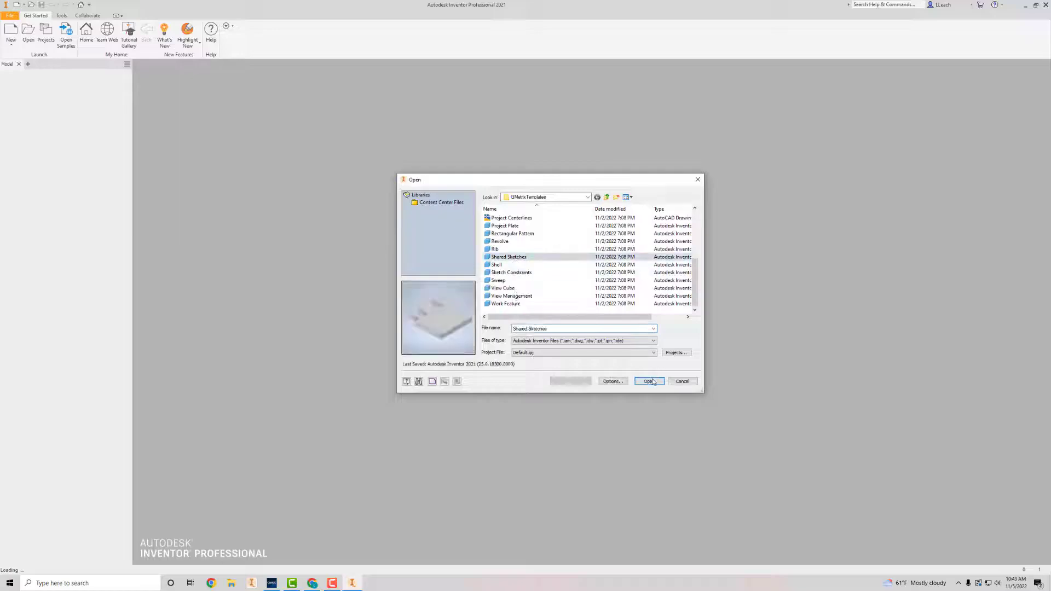
left_click(650, 381)
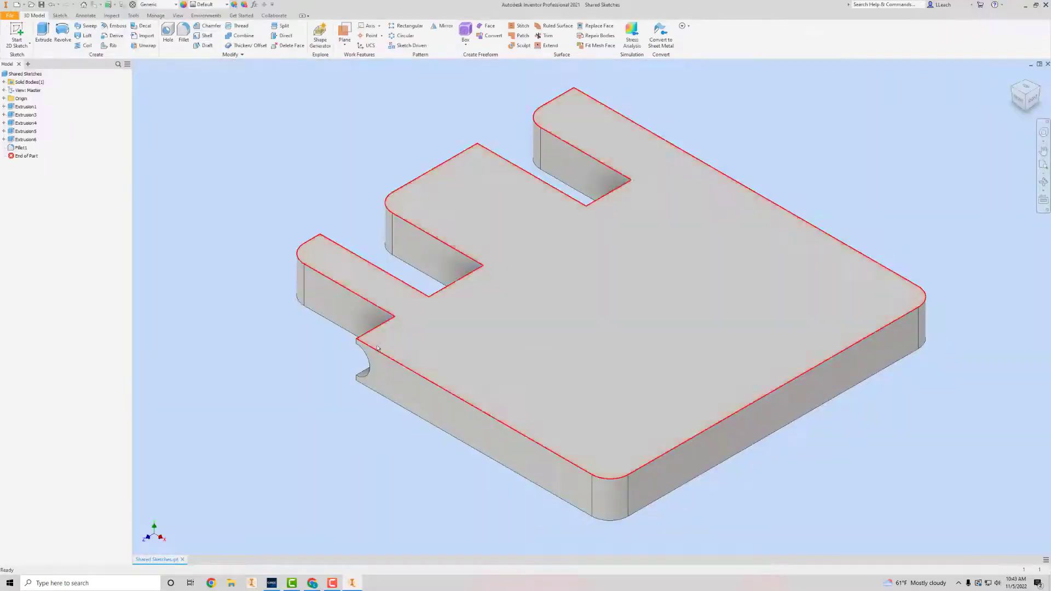
Check the question 17 instructions in GMetrix, then return to Inventor and share the circular cutout's sketch from Extrusion6.
left_click(355, 585)
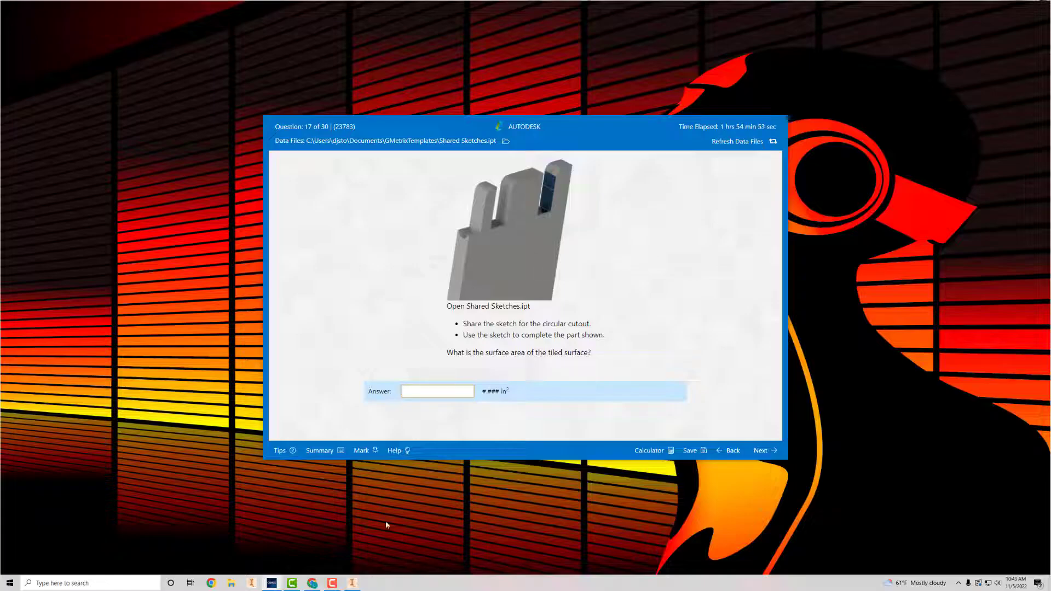
left_click(353, 582)
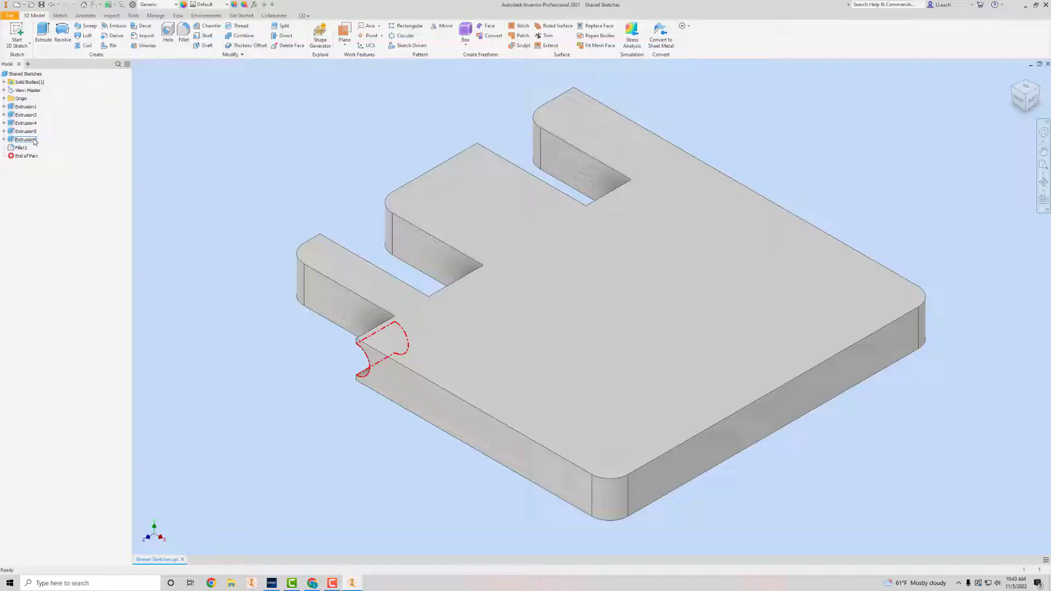
left_click(4, 139)
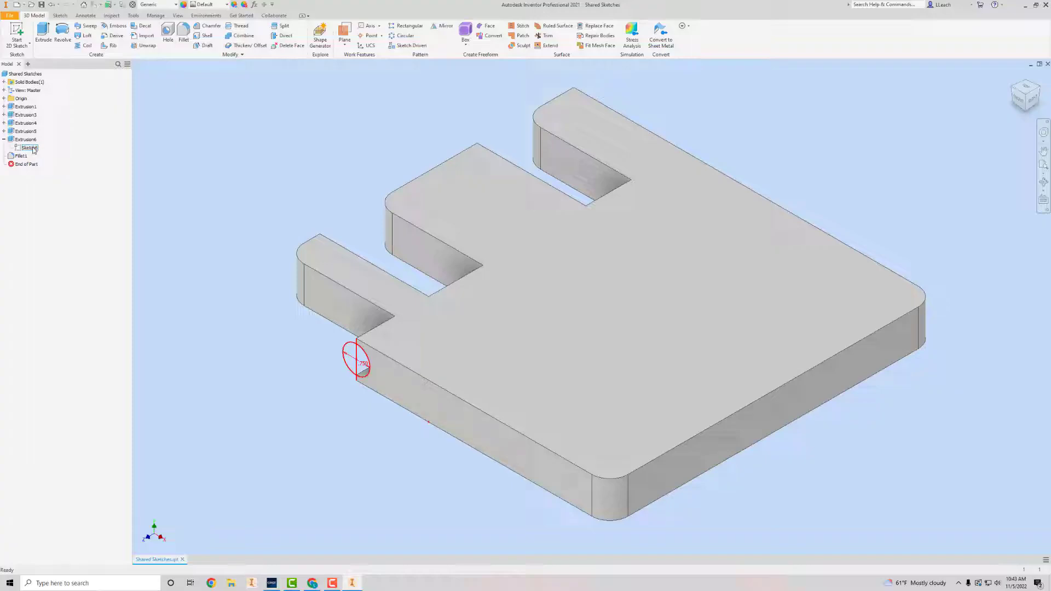
right_click(34, 150)
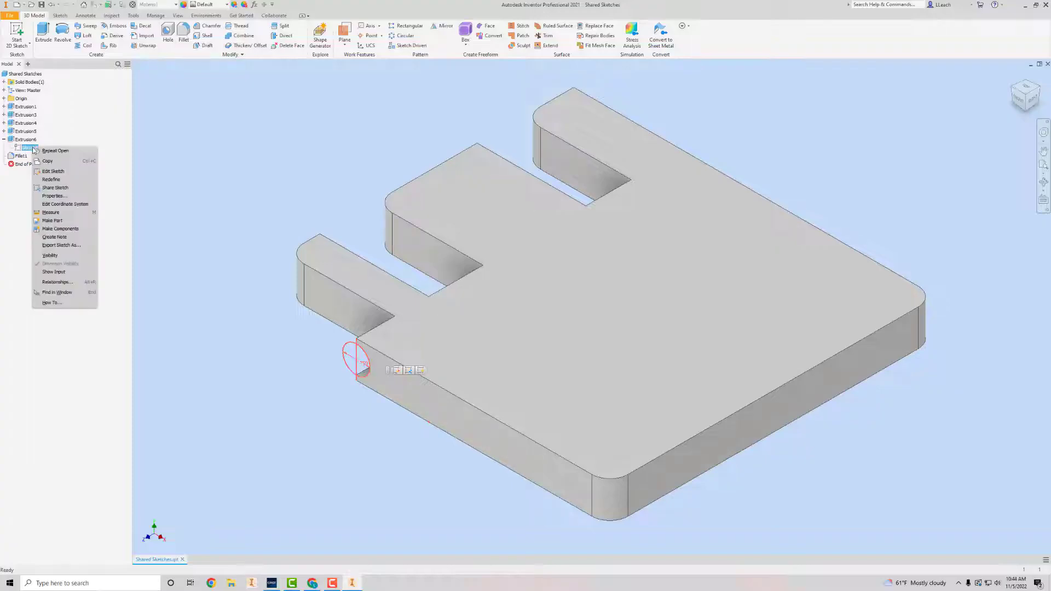
left_click(55, 188)
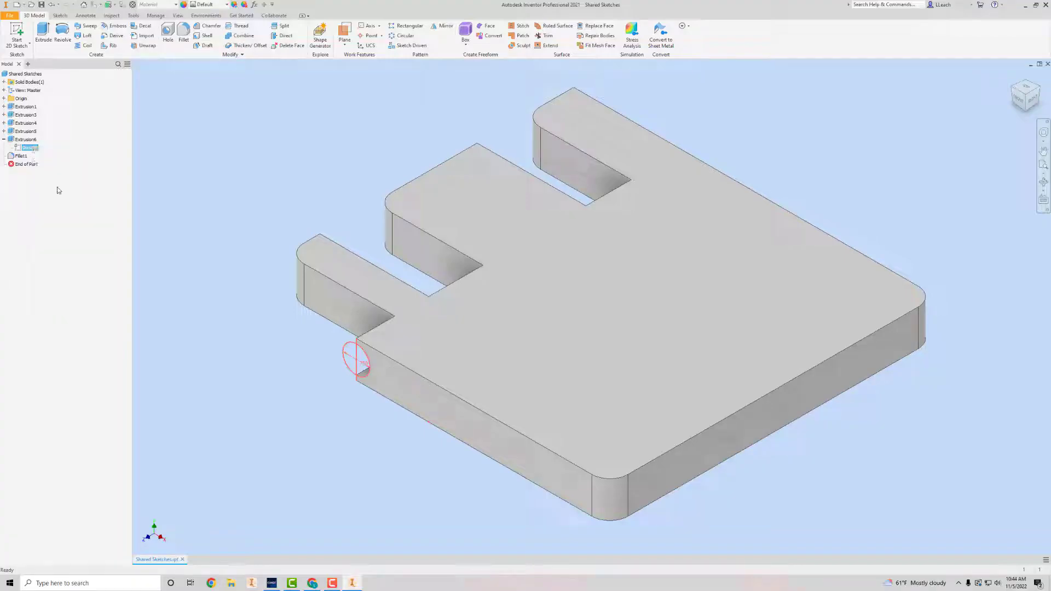
Extrude the shared sketch's half-circle profile as a cut in the flipped direction, up to the inner side face of the farthest finger.
left_click(43, 34)
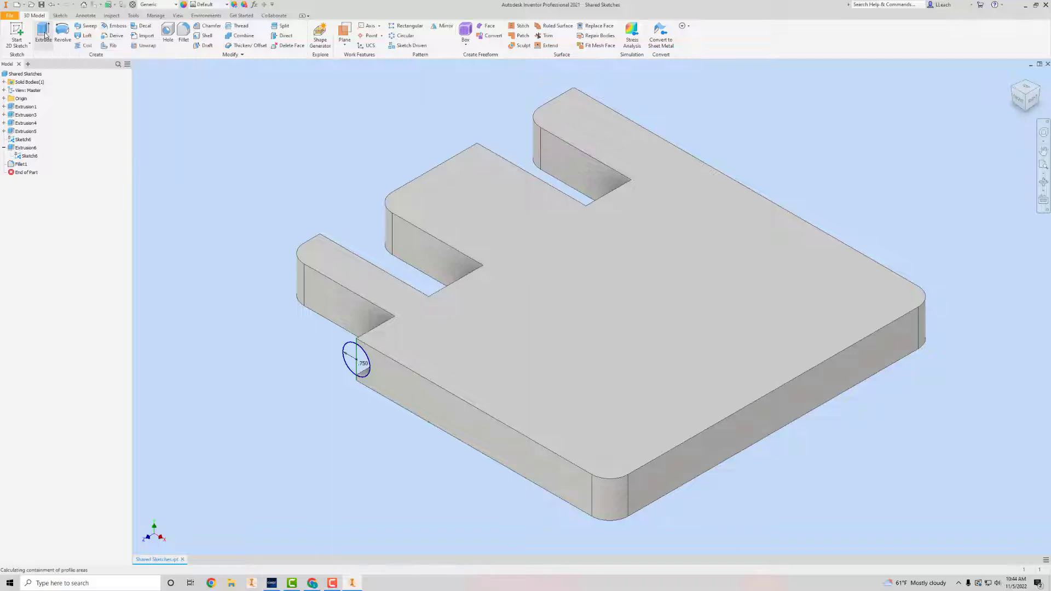
left_click(365, 362)
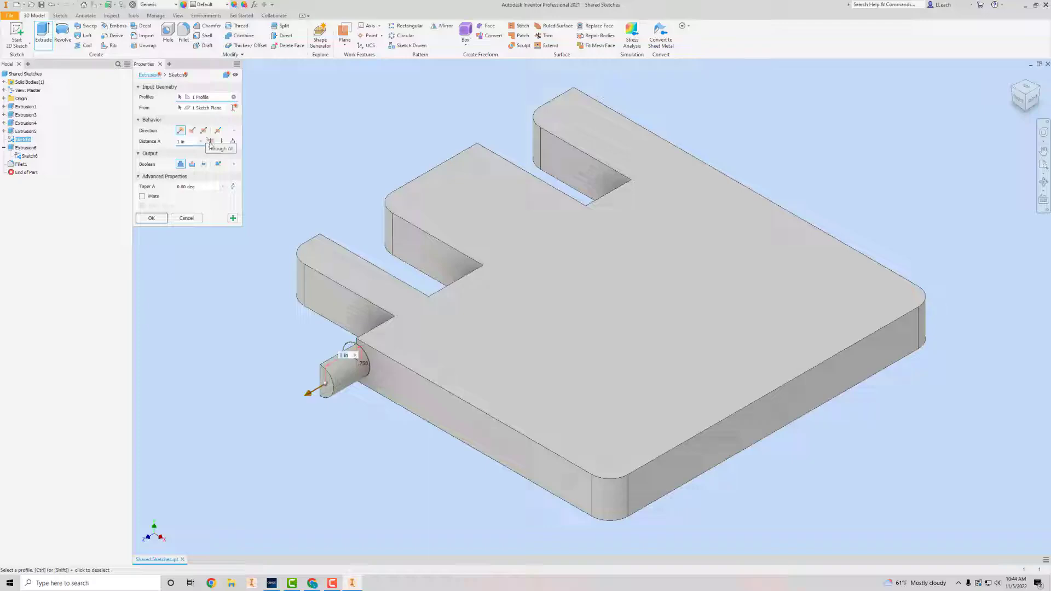
left_click(192, 164)
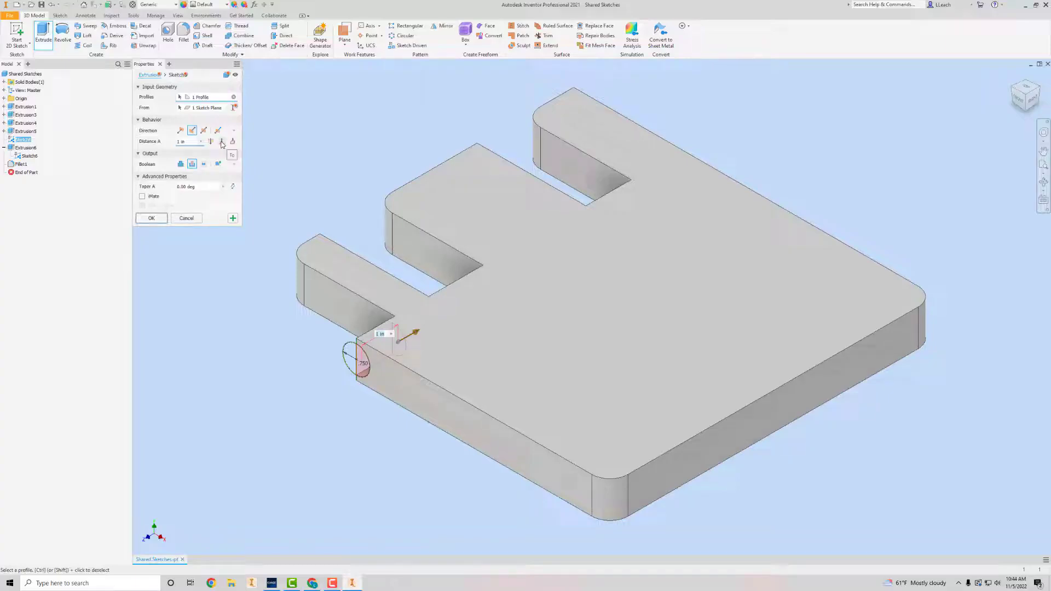
left_click(222, 143)
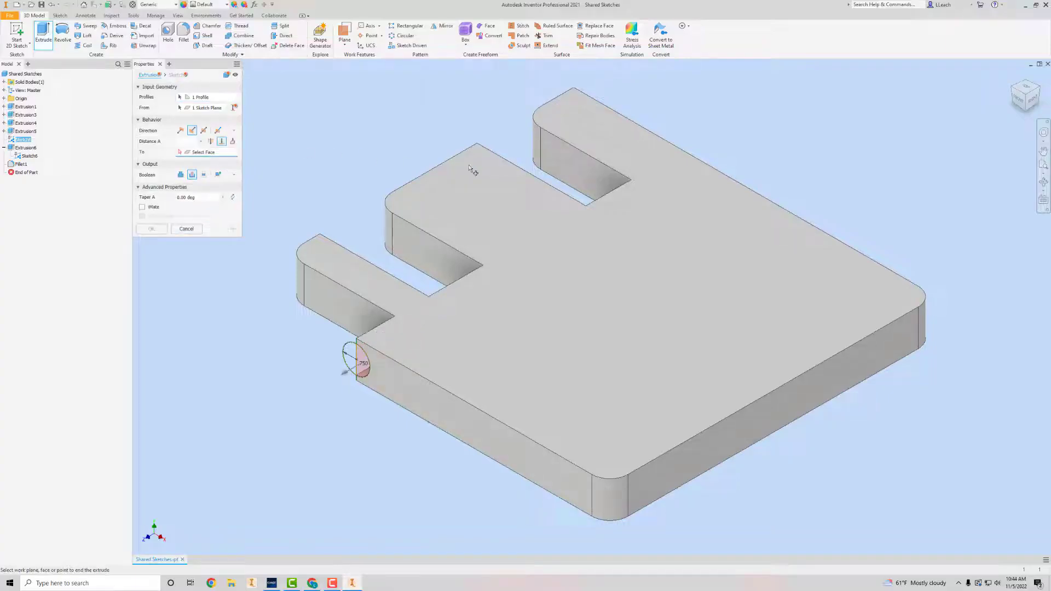
left_click(589, 177)
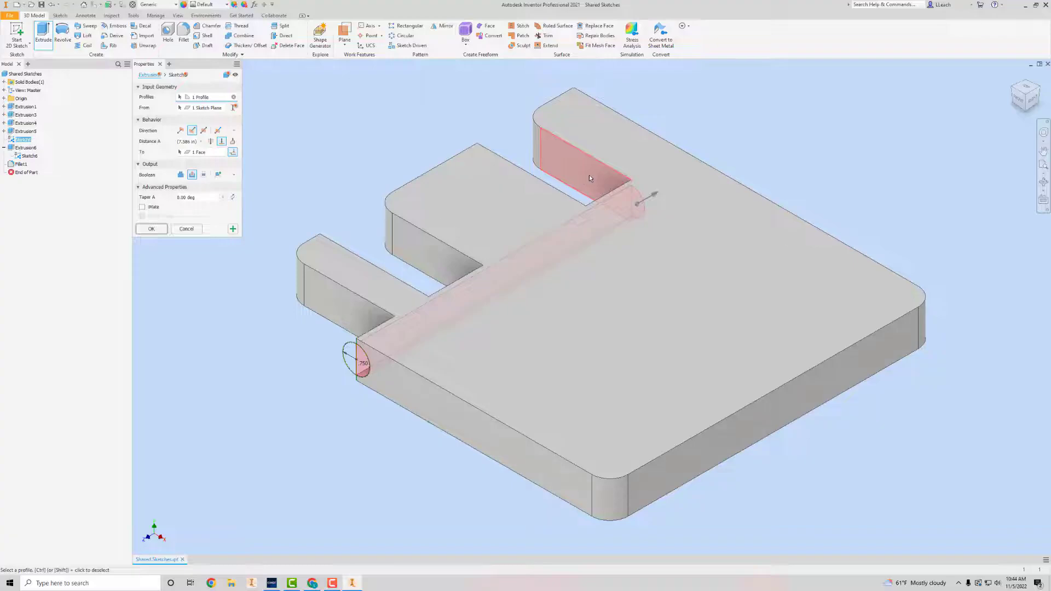
left_click(1013, 89)
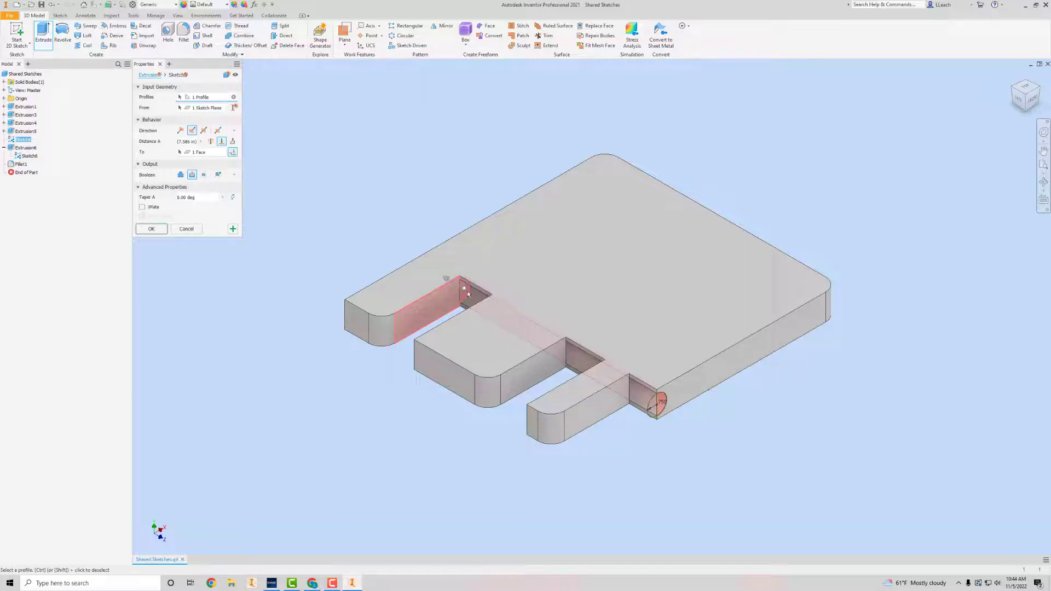
left_click(158, 230)
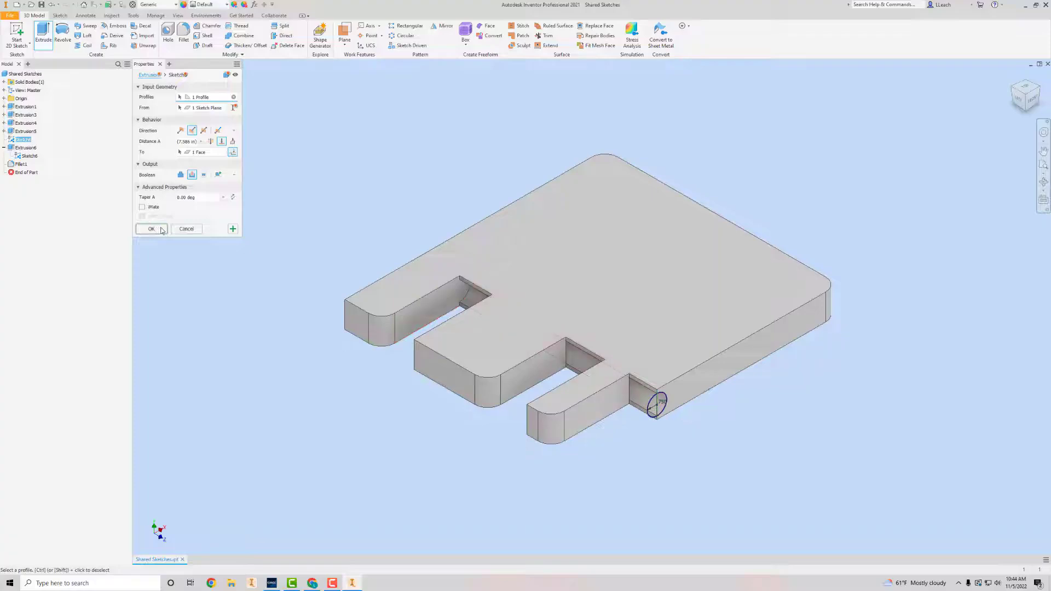
Measure the surface area of the farthest finger's inner side face where the circular cut ends.
left_click(434, 307)
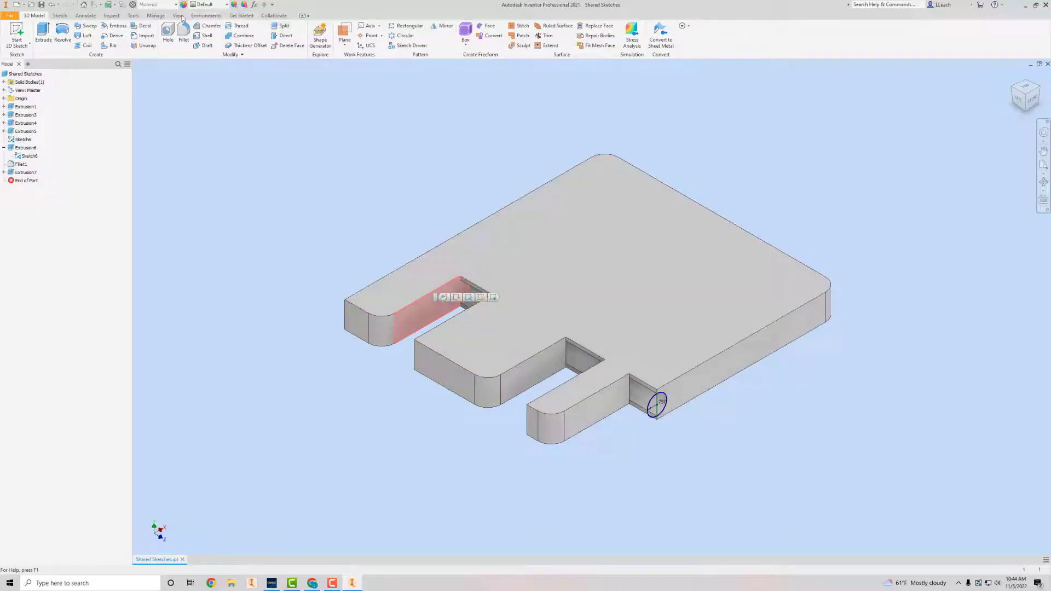
left_click(156, 16)
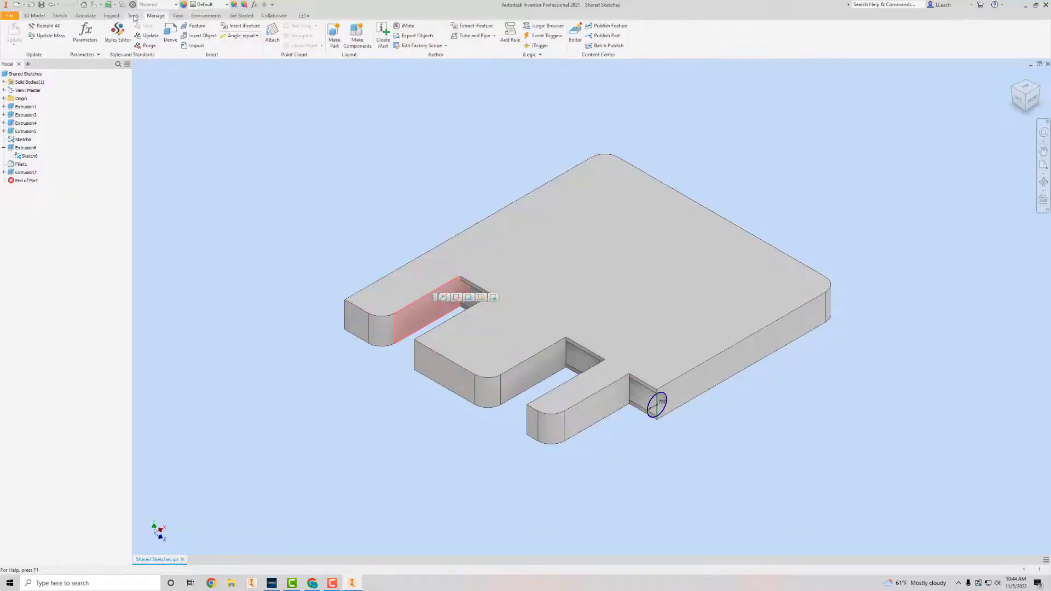
left_click(133, 16)
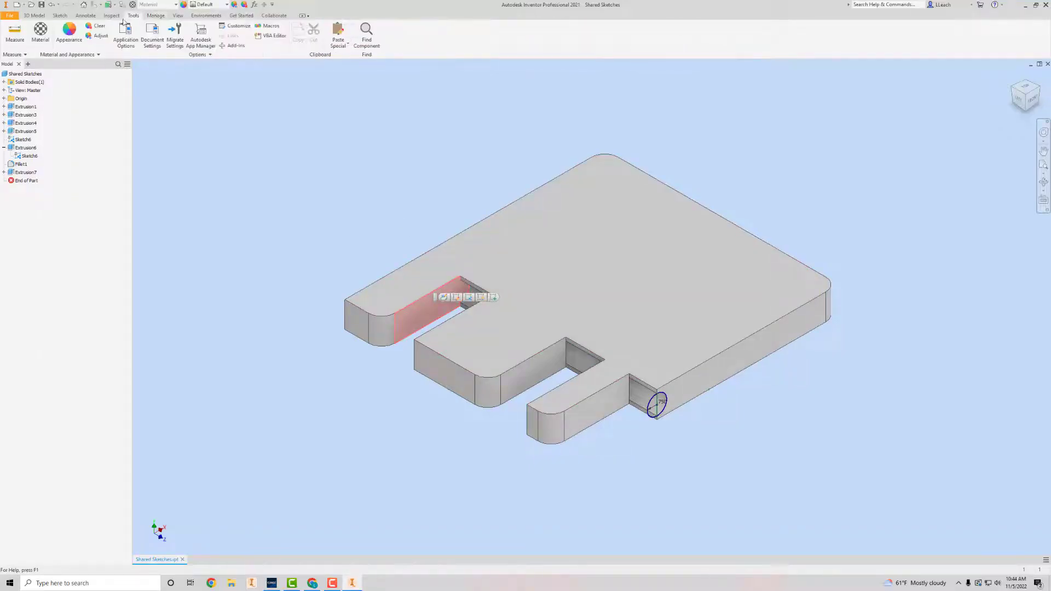
left_click(15, 34)
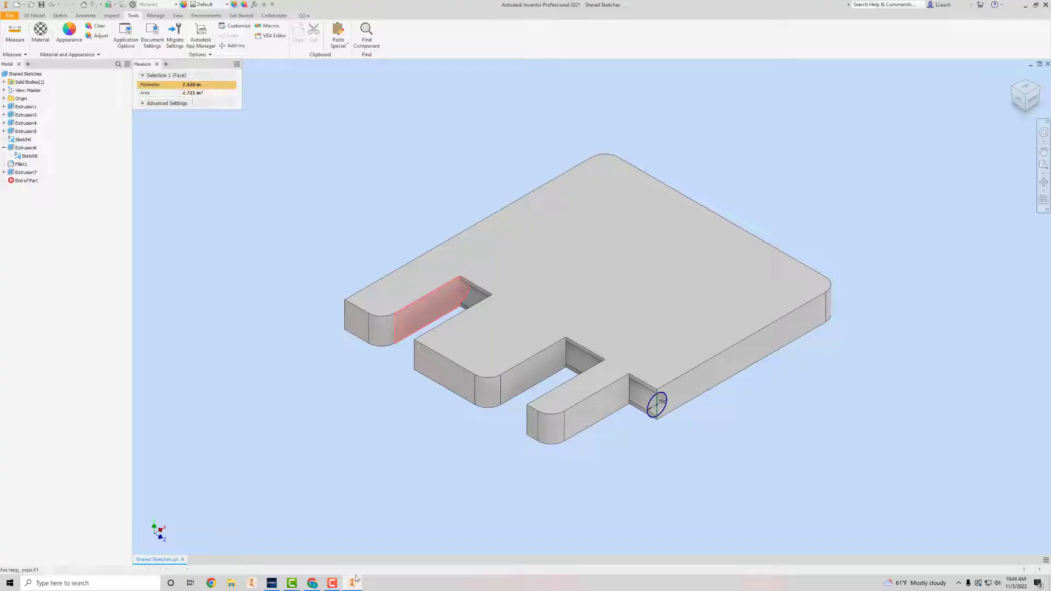
Switch to GMetrix and submit 2.721 as the surface area answer to question 17.
left_click(251, 583)
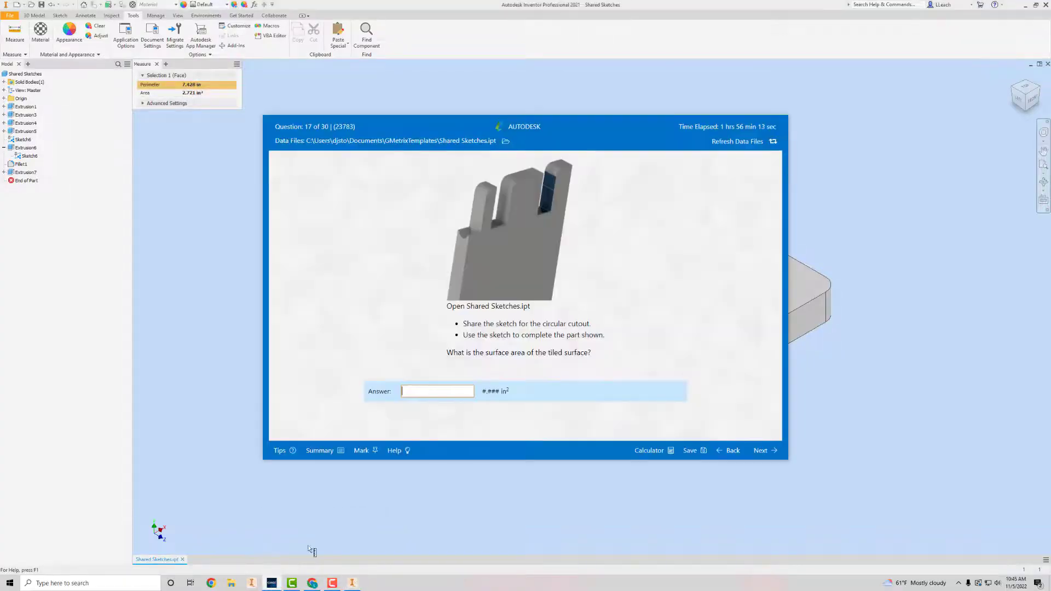
left_click(432, 392)
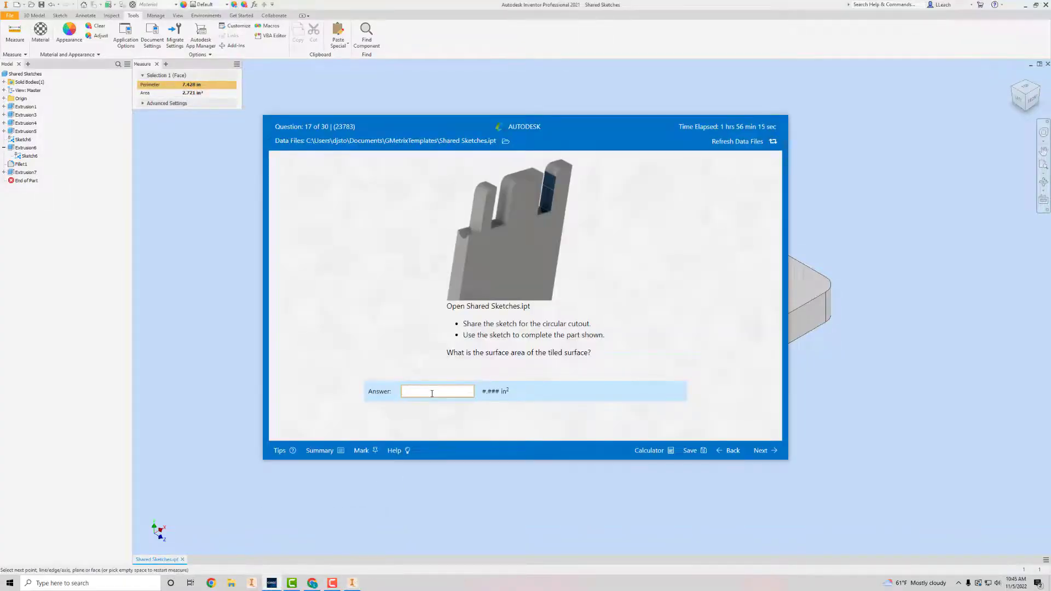
type("2.721")
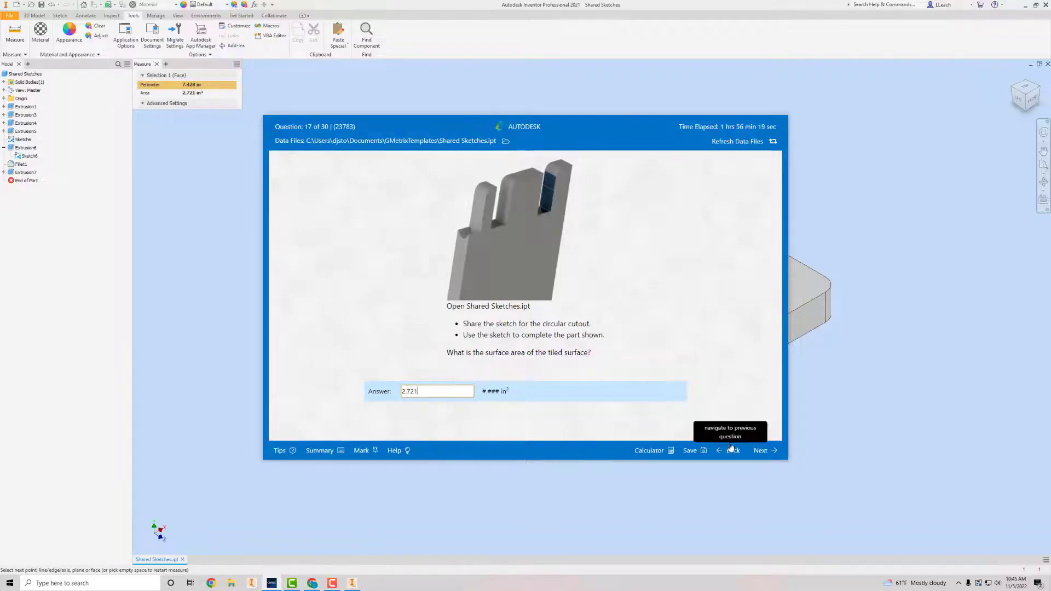
left_click(752, 452)
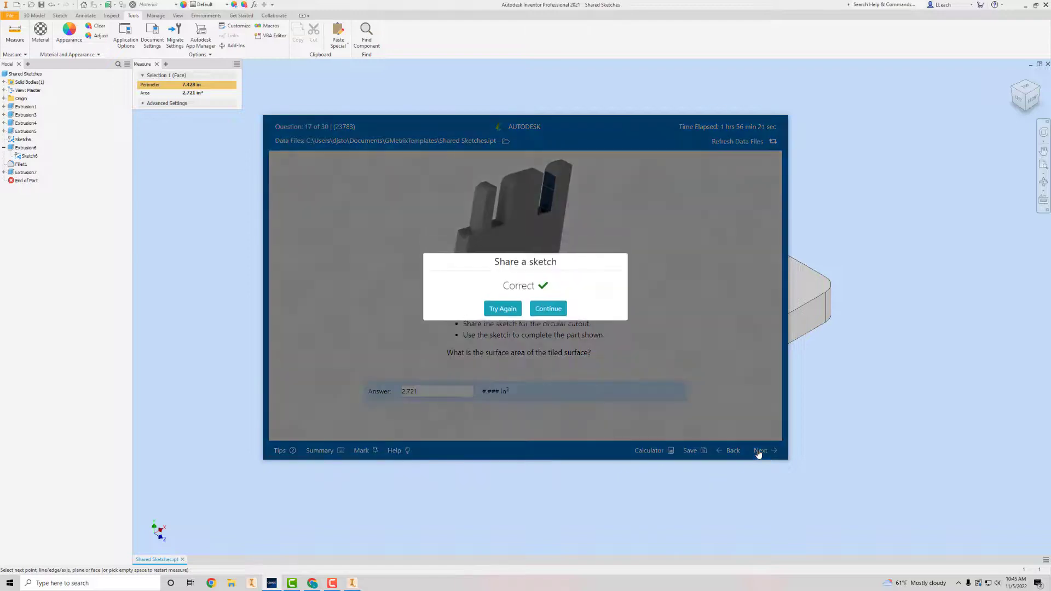
Continue to question 18 and clear its existing line length answer.
left_click(559, 310)
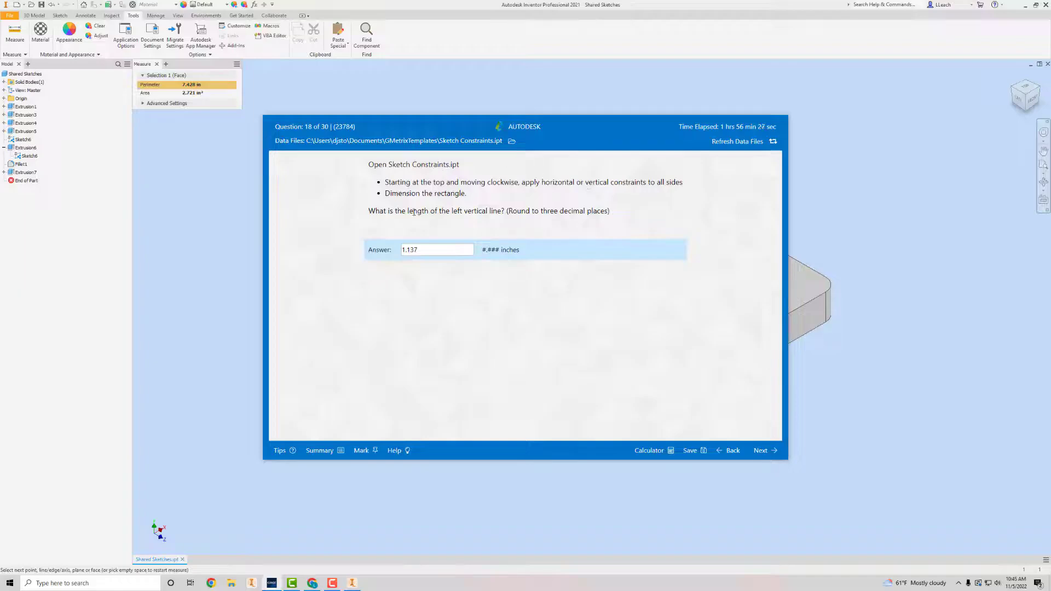
left_click_drag(411, 250, 347, 260)
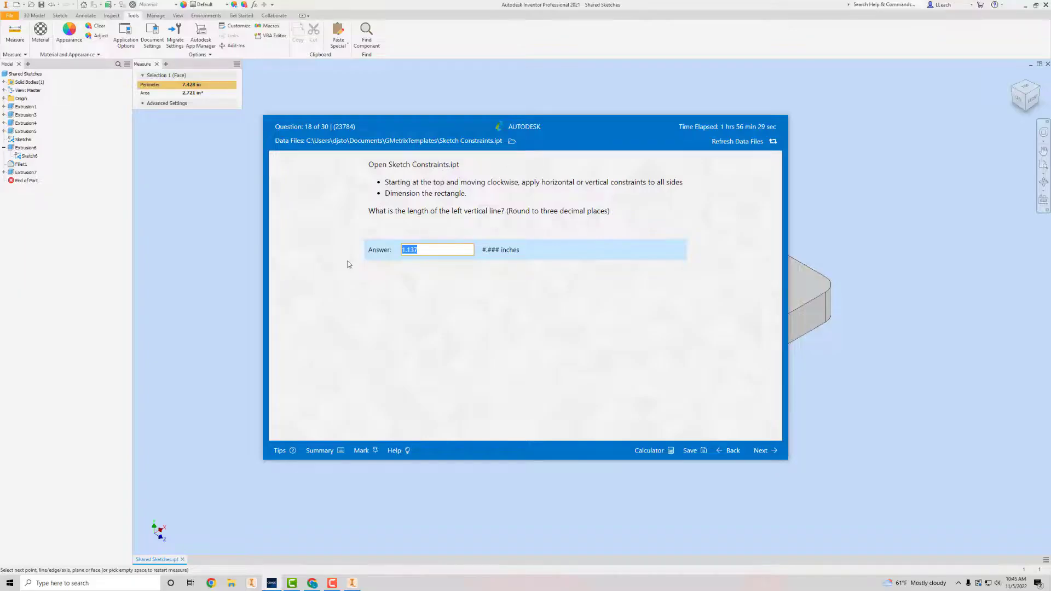
key("BackSpace")
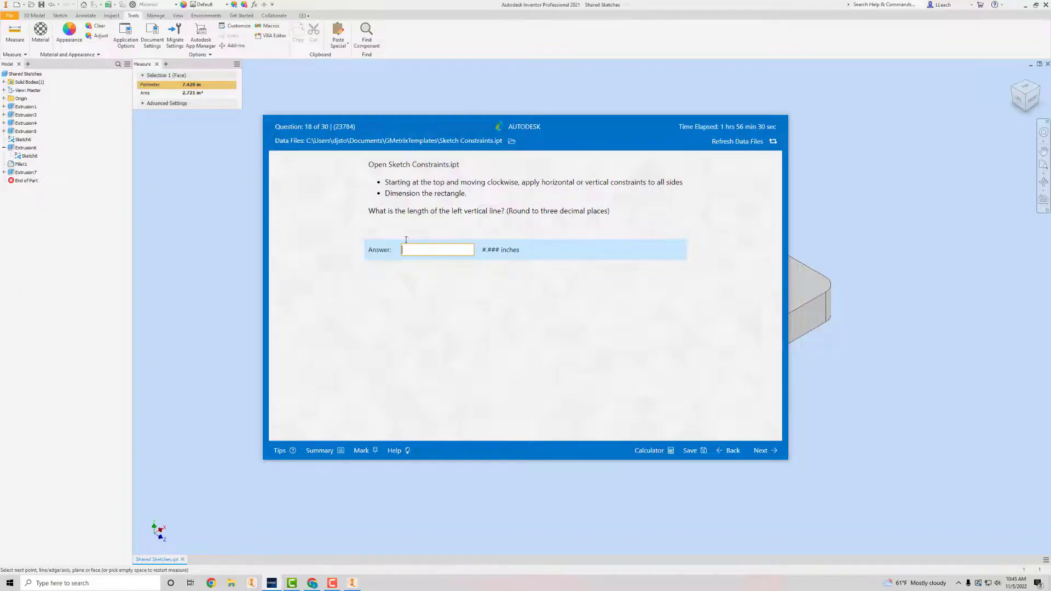
Return to Inventor and close the Shared Sketches part without saving the changes.
left_click(239, 272)
left_click(9, 15)
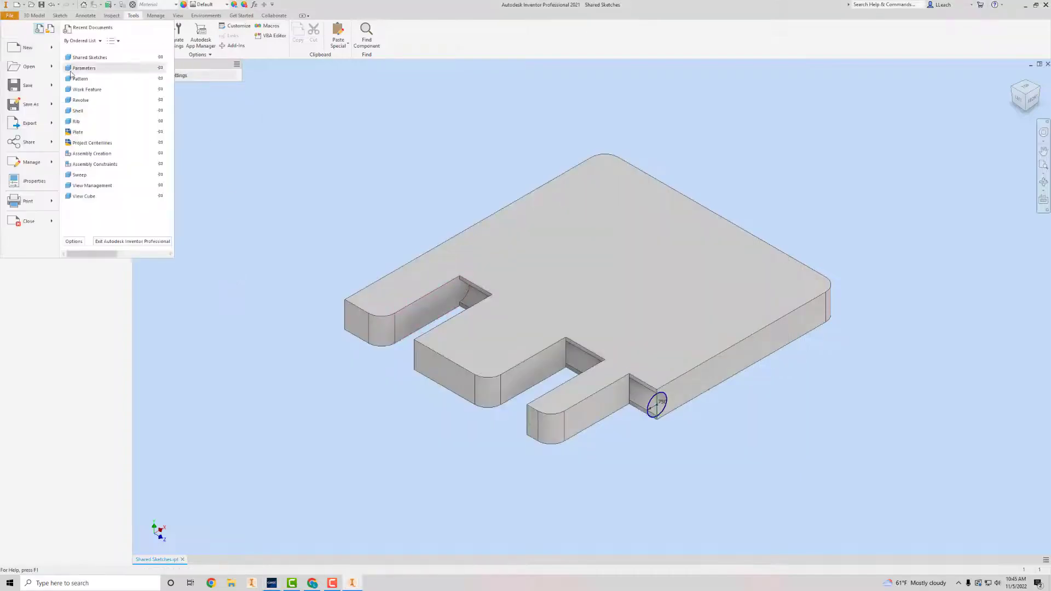
left_click(39, 226)
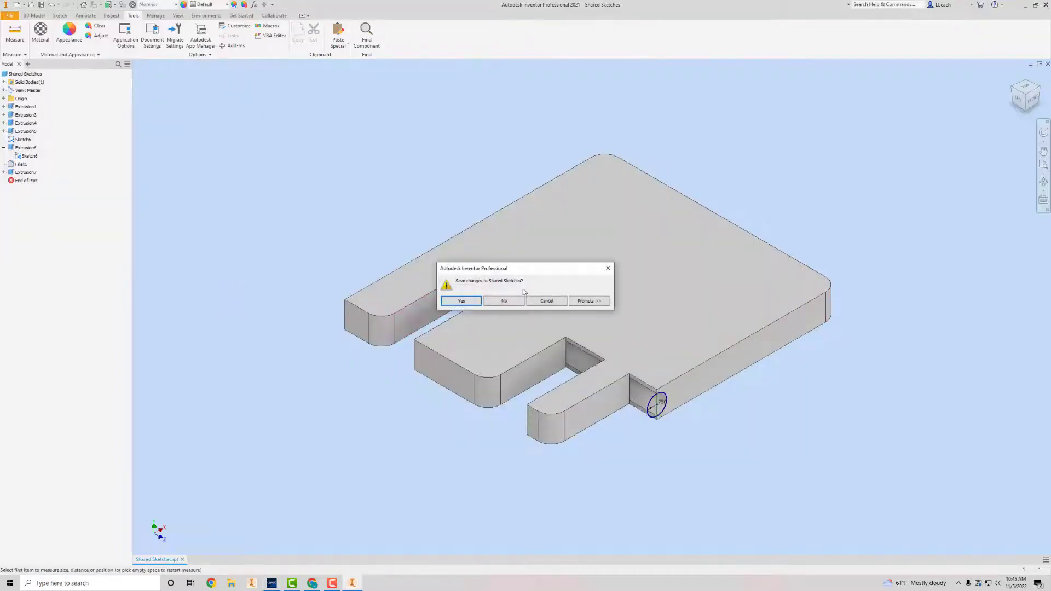
left_click(514, 305)
Open the Sketch Constraints part from the GMetrixTemplates folder.
left_click(28, 33)
scroll(548, 263, "down", 4)
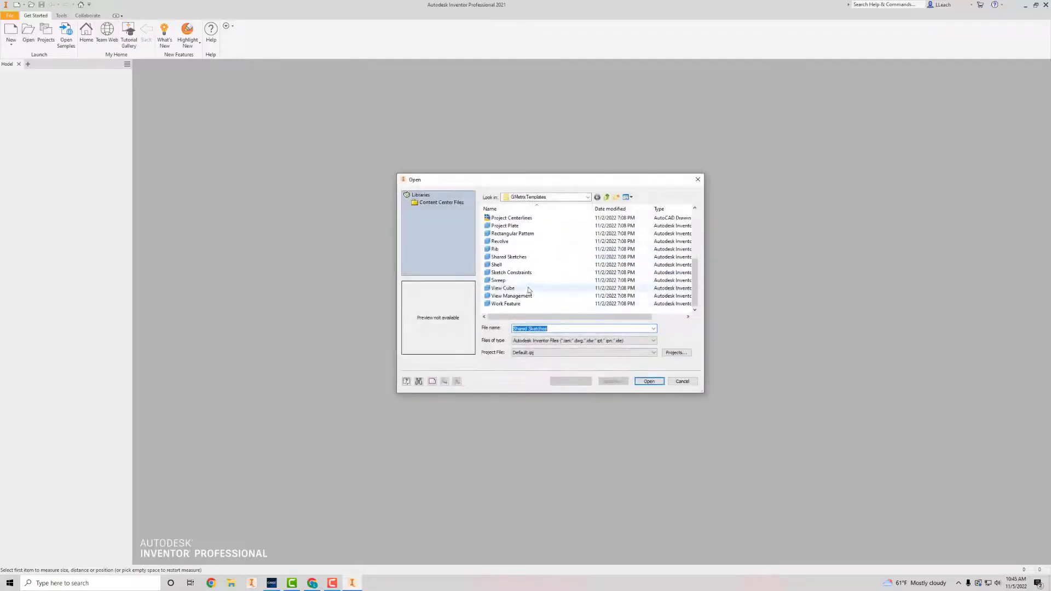
left_click(526, 272)
left_click(649, 380)
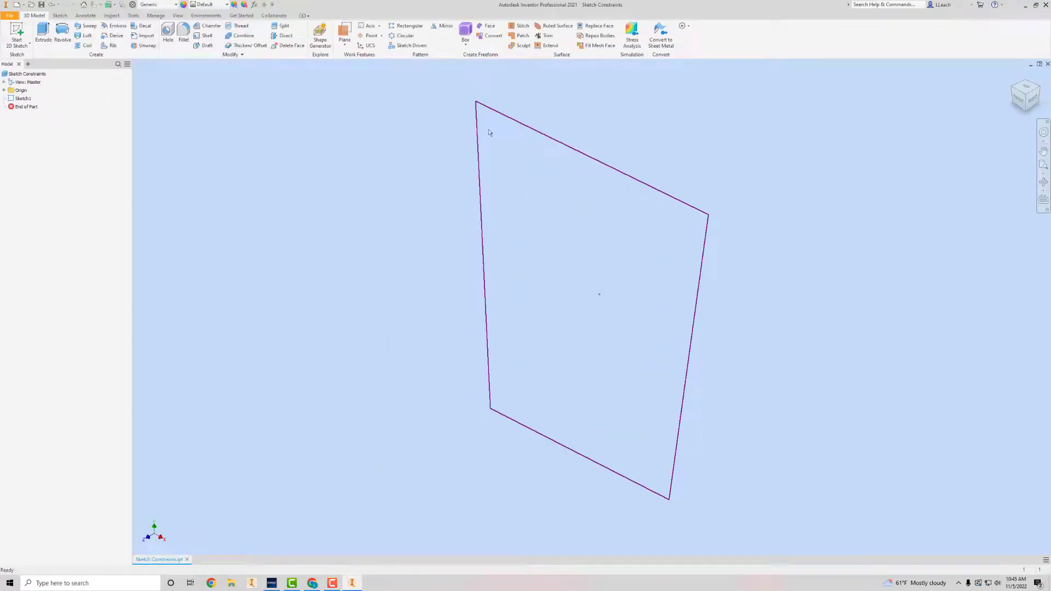
Open Sketch1 of the Sketch Constraints part for editing.
left_click(25, 99)
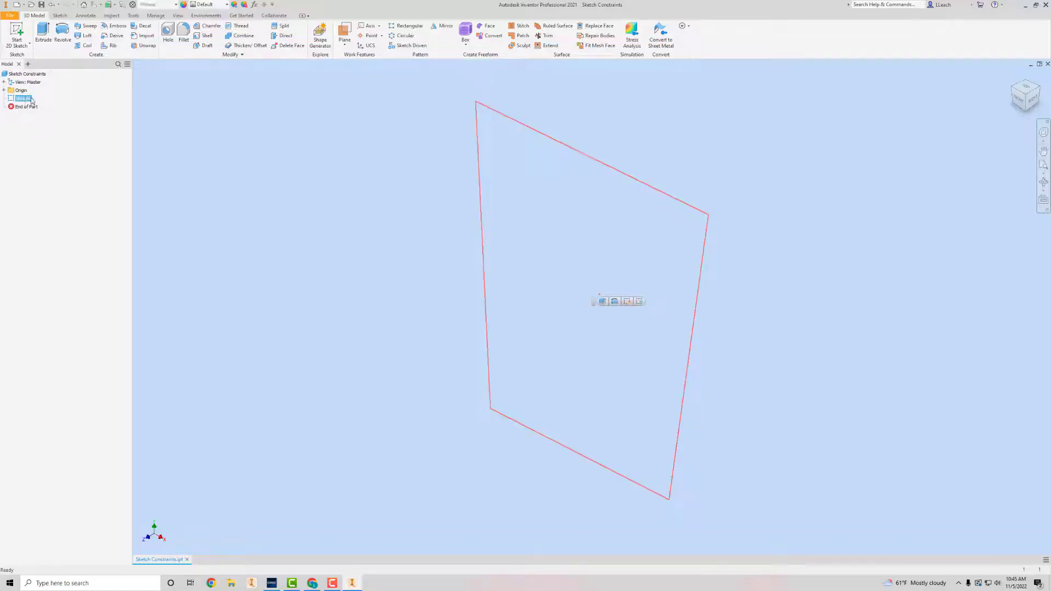
right_click(28, 100)
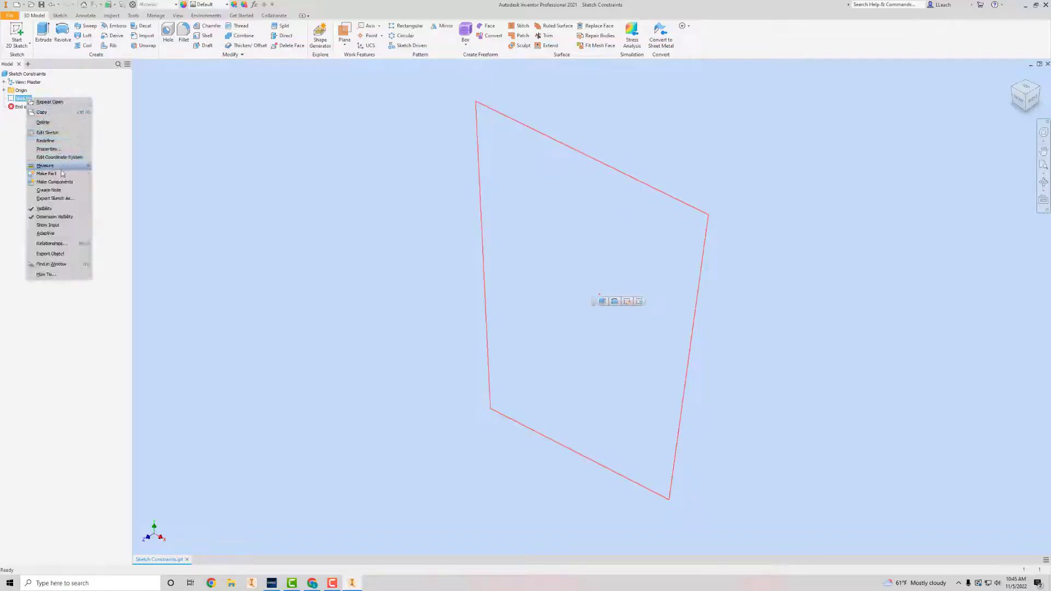
left_click(55, 134)
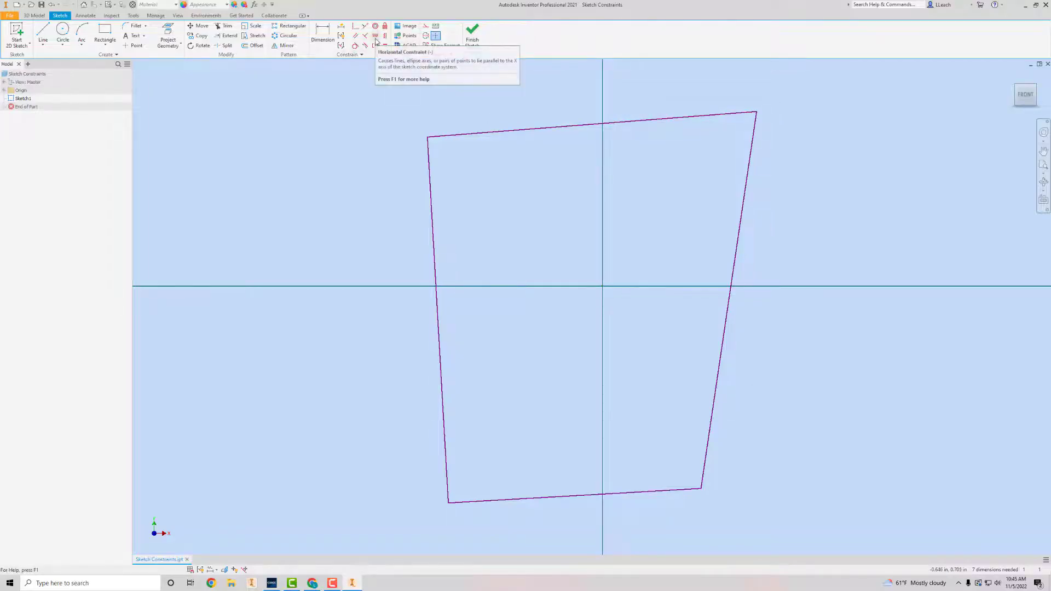
Apply a horizontal constraint to the quadrilateral's top line and a vertical constraint to its right line.
key("h")
left_click(568, 127)
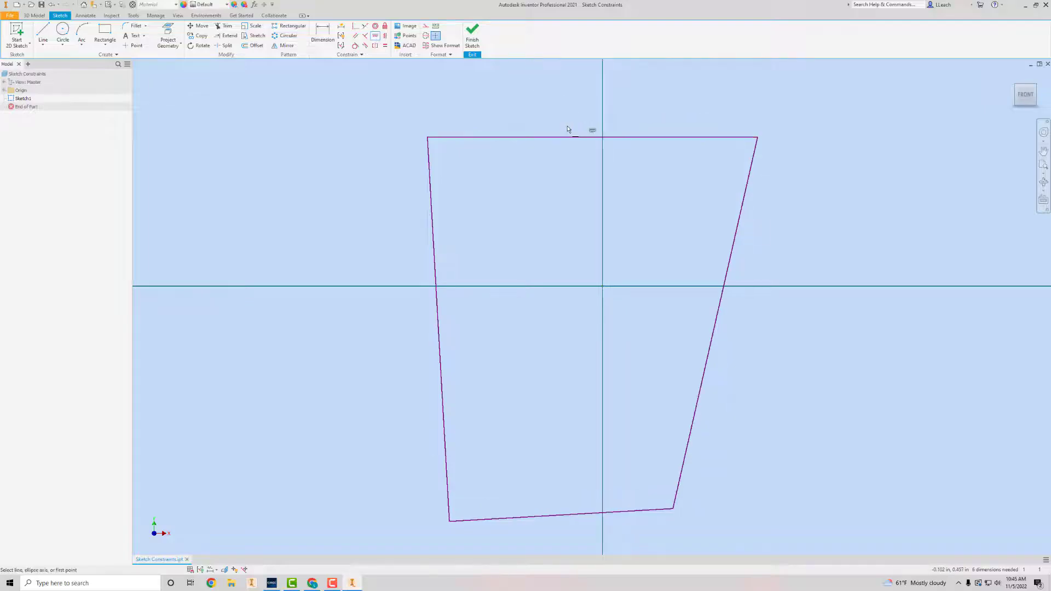
left_click(387, 36)
left_click(735, 246)
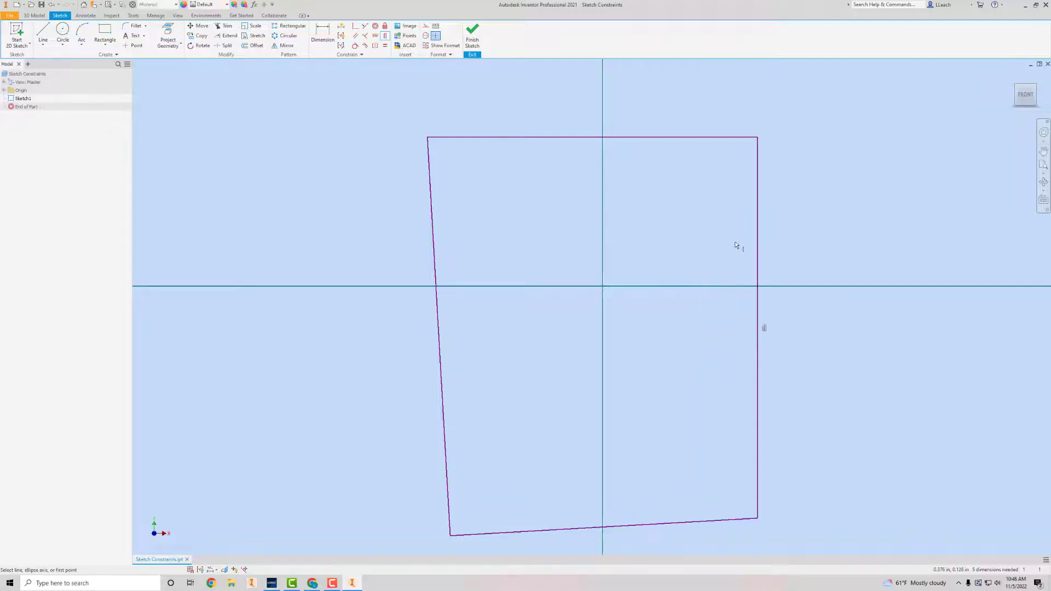
Apply a horizontal constraint to the quadrilateral's bottom line and try to apply a vertical constraint to its left line.
left_click(377, 37)
left_click(678, 523)
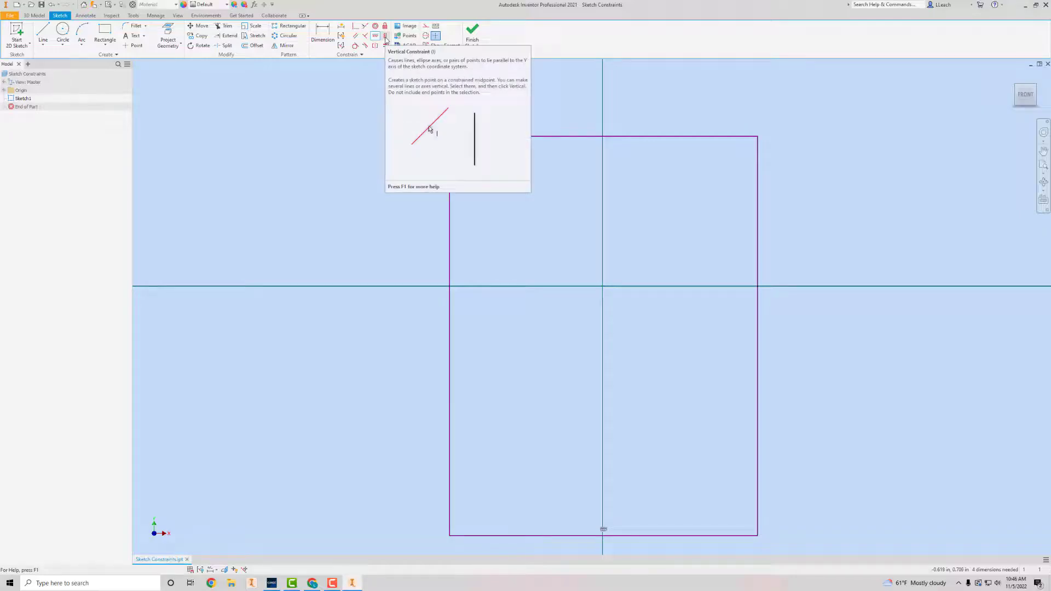
left_click(385, 36)
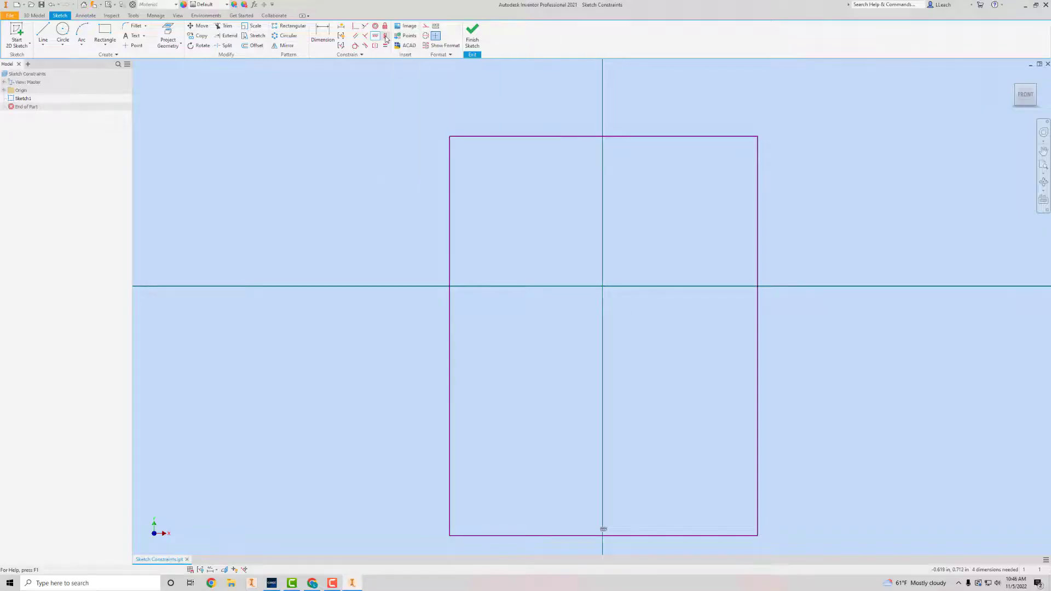
left_click(450, 181)
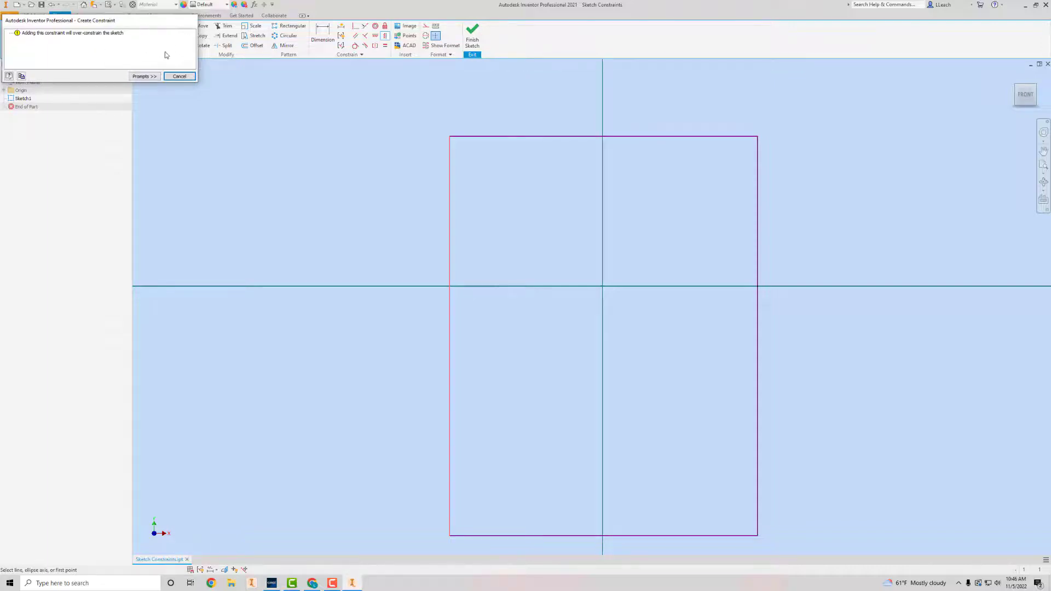
left_click(180, 76)
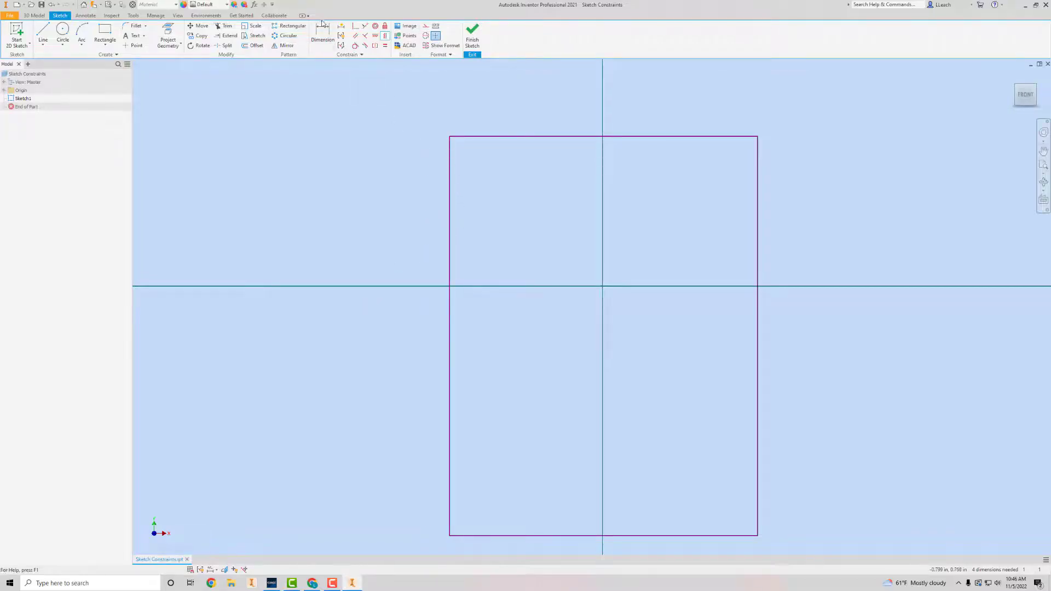
Measure the length of the rectangle's left vertical line.
left_click(133, 15)
left_click(25, 36)
left_click(451, 208)
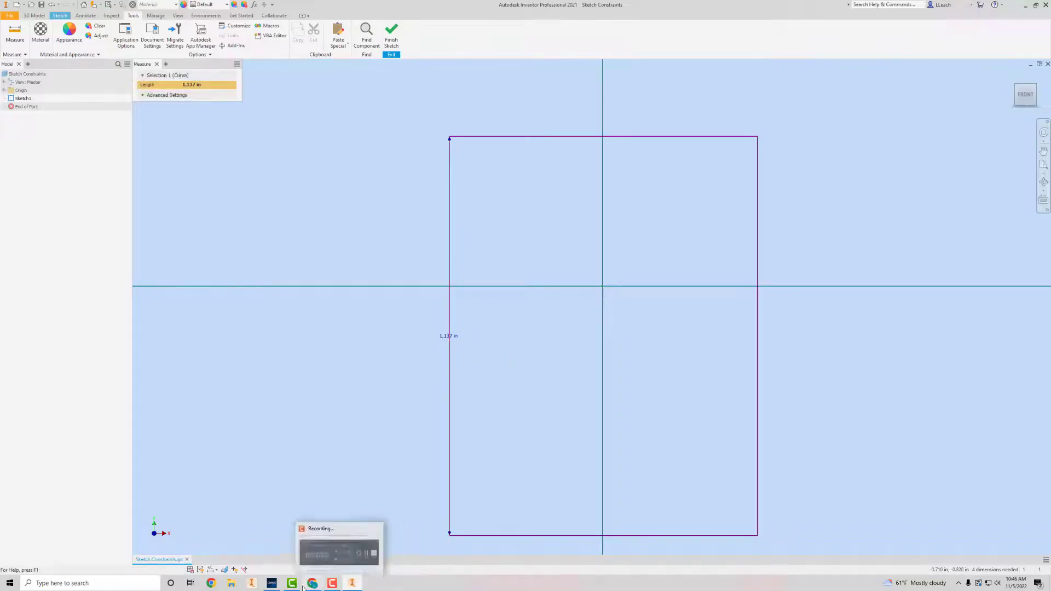
Switch to GMetrix, submit 1.137 inches as the answer to question 18, and clear the prefilled answer of question 19.
left_click(272, 584)
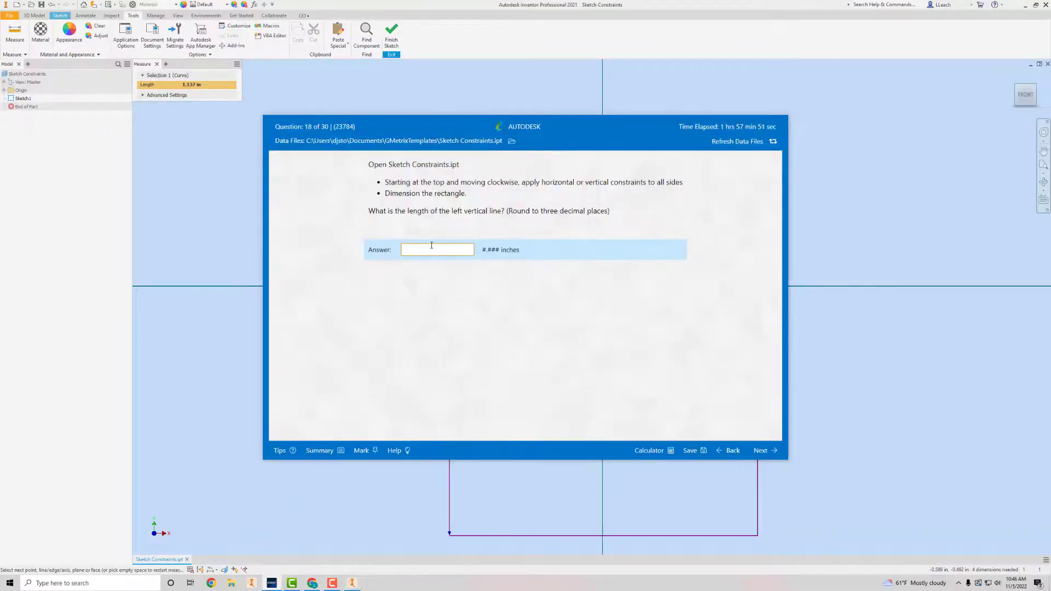
type("1.137")
left_click(763, 450)
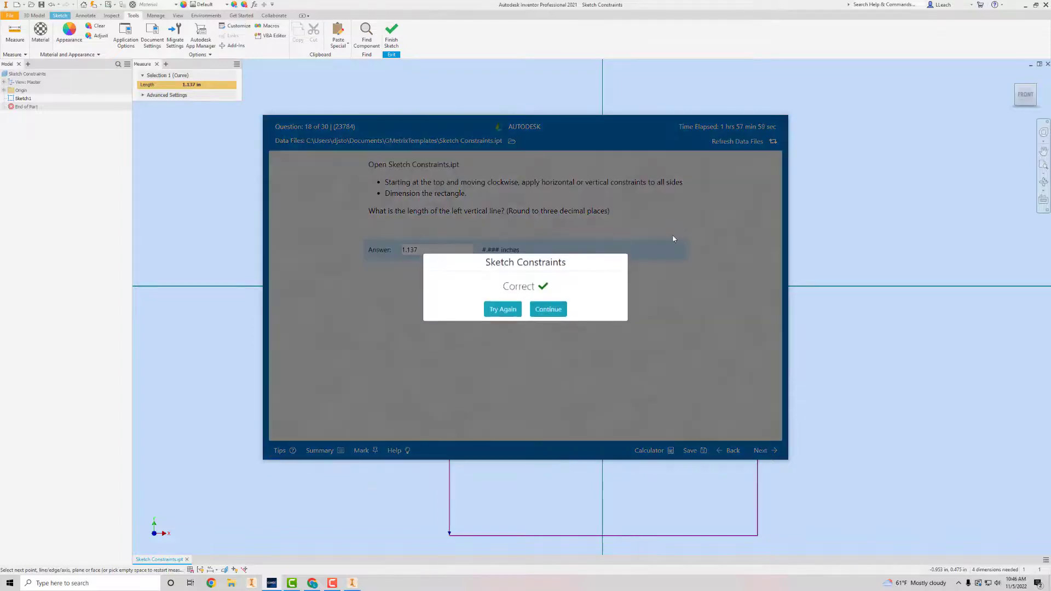
left_click(549, 310)
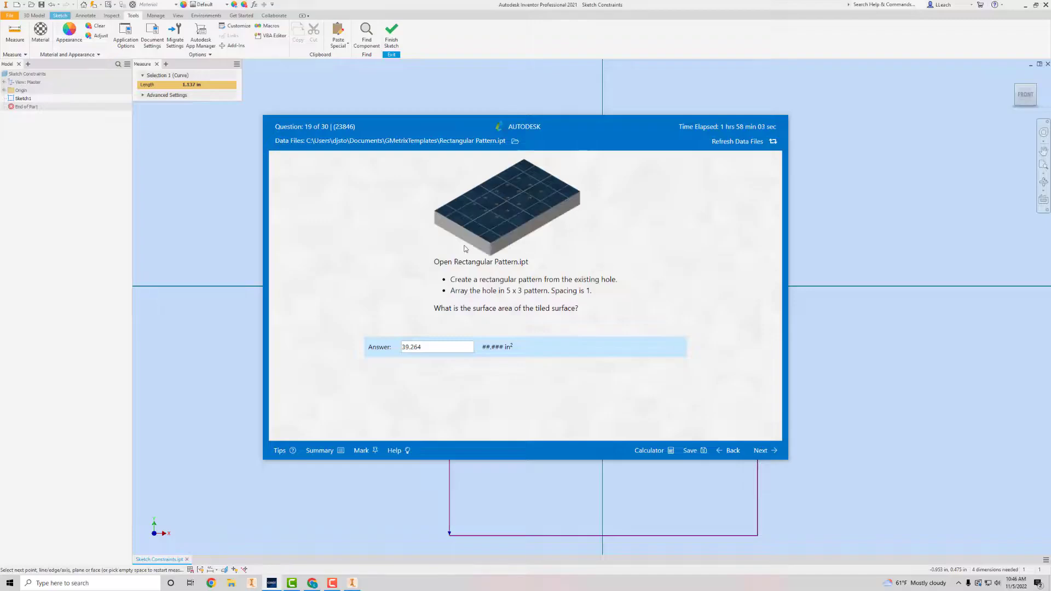
left_click_drag(443, 347, 352, 355)
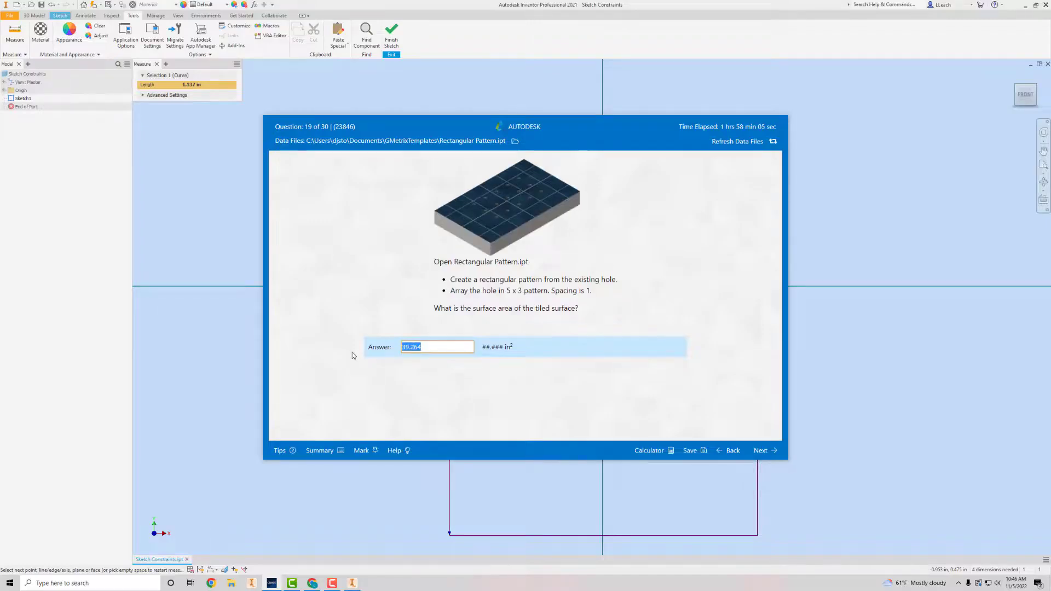
key("BackSpace")
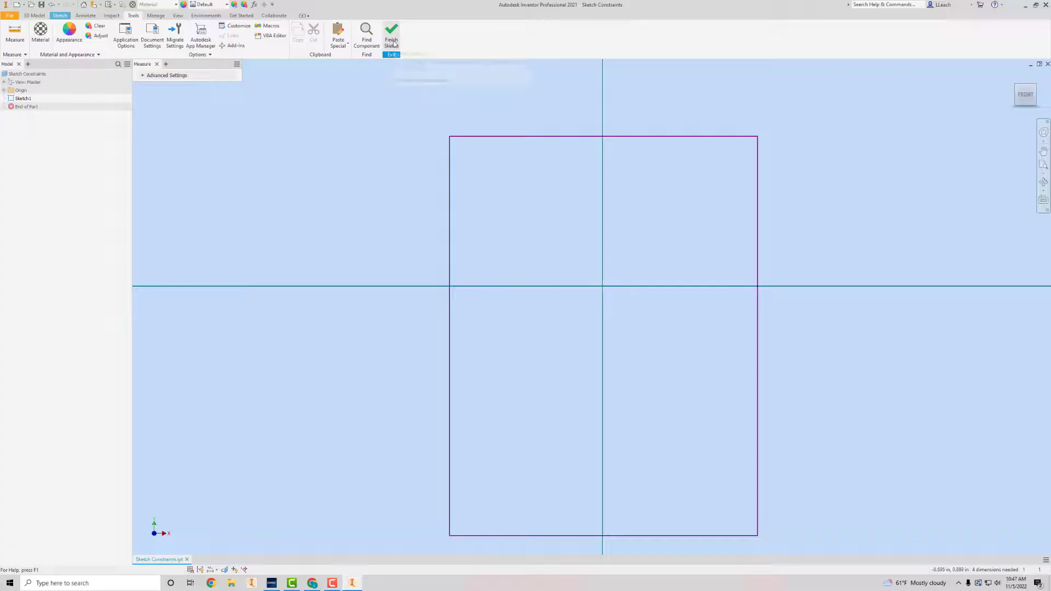
Return to Inventor, finish the sketch and close the Sketch Constraints part without saving the changes.
left_click(391, 40)
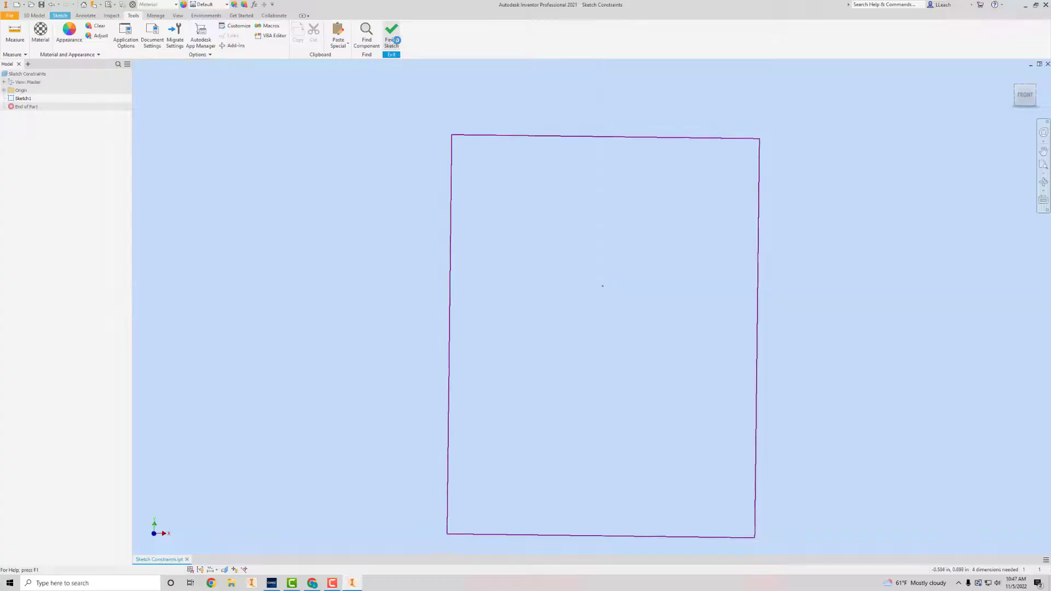
left_click(10, 18)
left_click(44, 221)
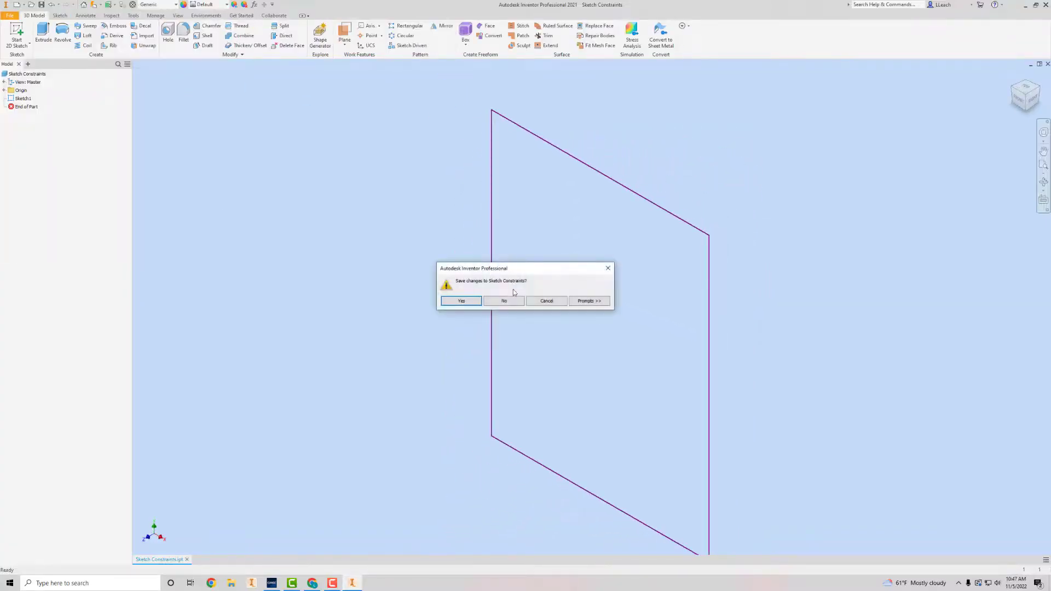
left_click(506, 299)
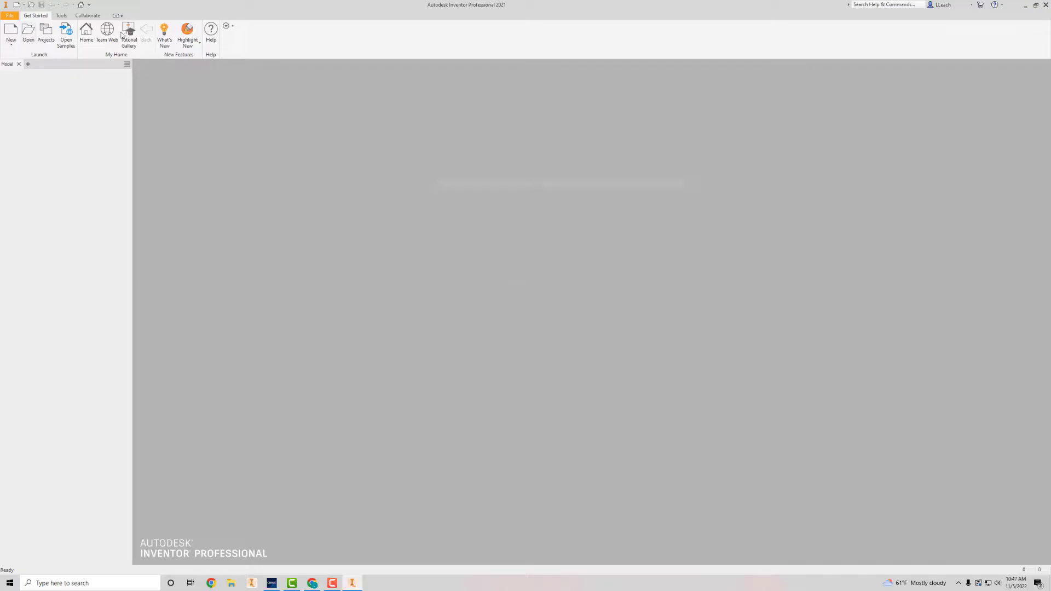
Open the Rectangular Pattern part from the GMetrixTemplates folder and check the pattern requirements of question 19 in GMetrix.
key("ctrl+o")
scroll(524, 251, "down", 5)
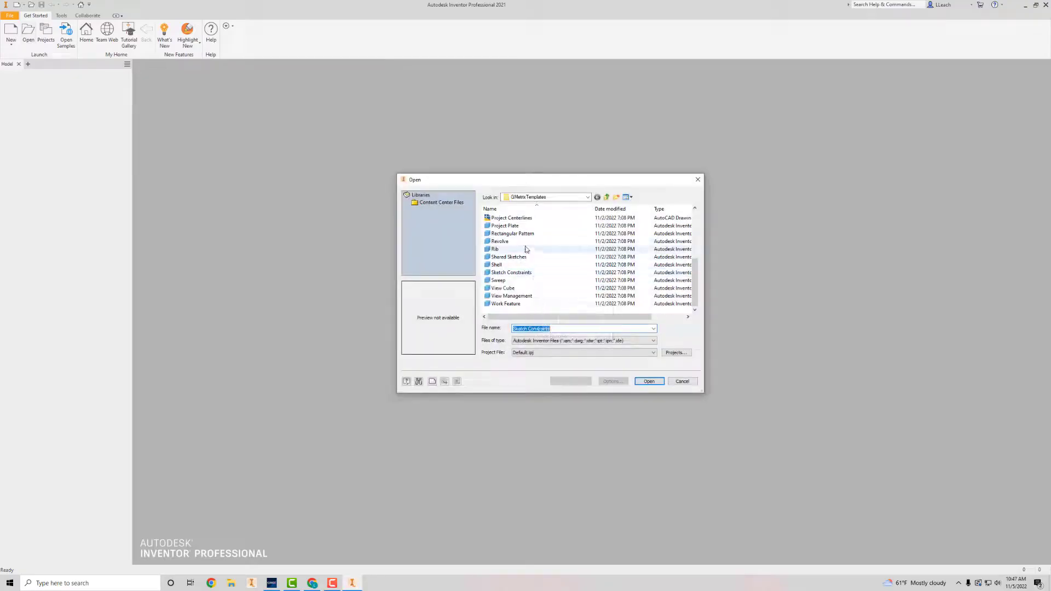
left_click(513, 234)
left_click(648, 381)
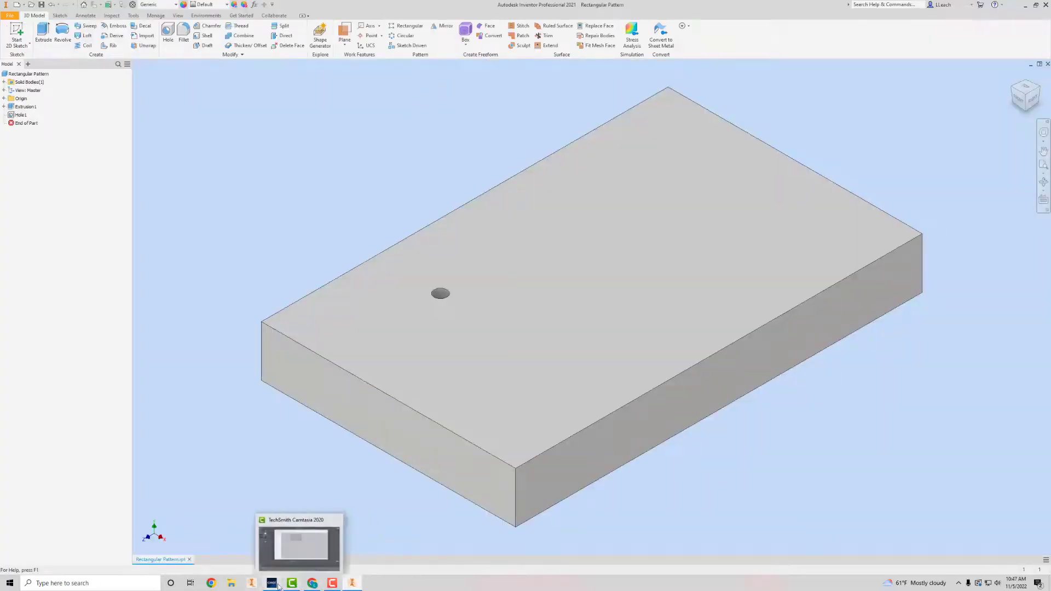
left_click(279, 585)
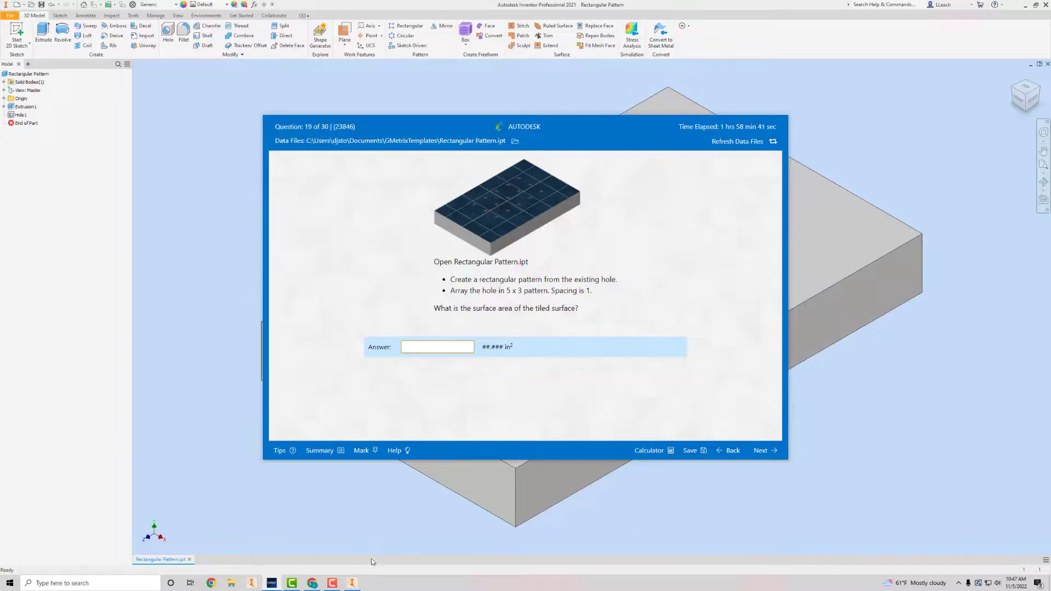
left_click(352, 583)
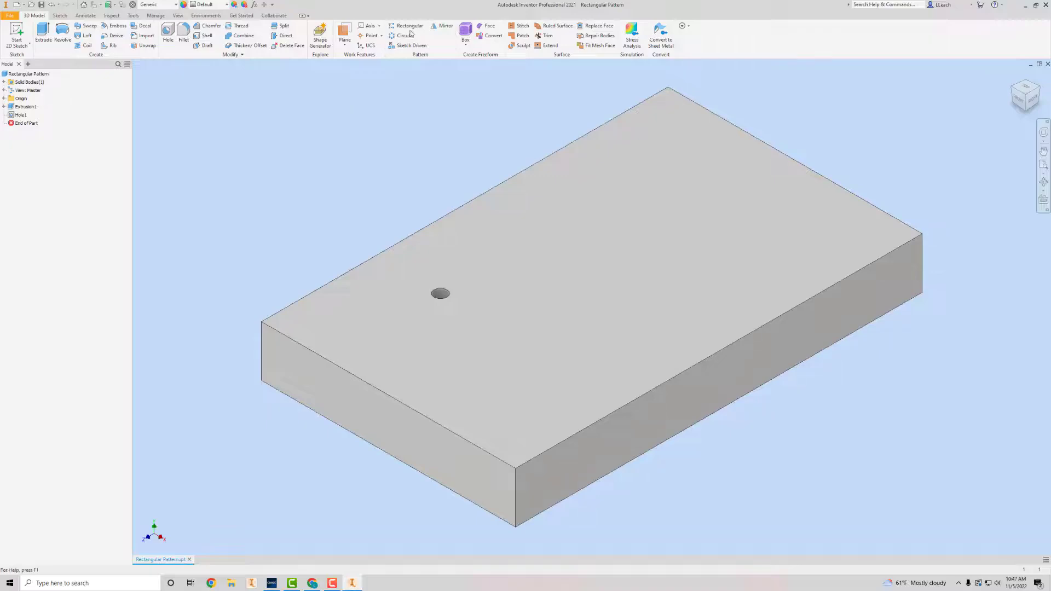
Start a rectangular pattern of the existing hole with 5 occurrences along the block's long top edge.
left_click(408, 26)
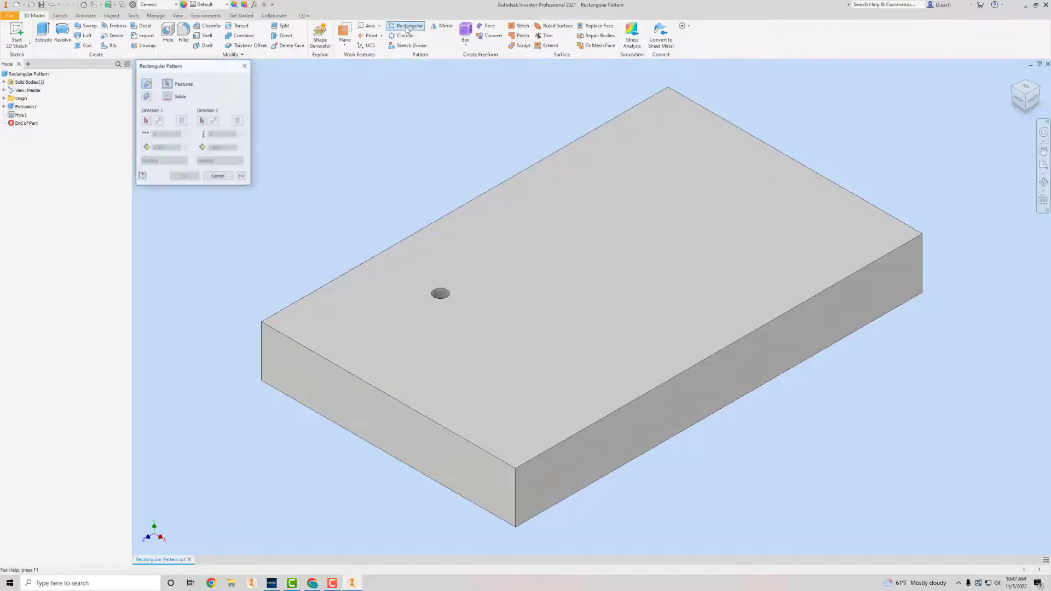
left_click(444, 295)
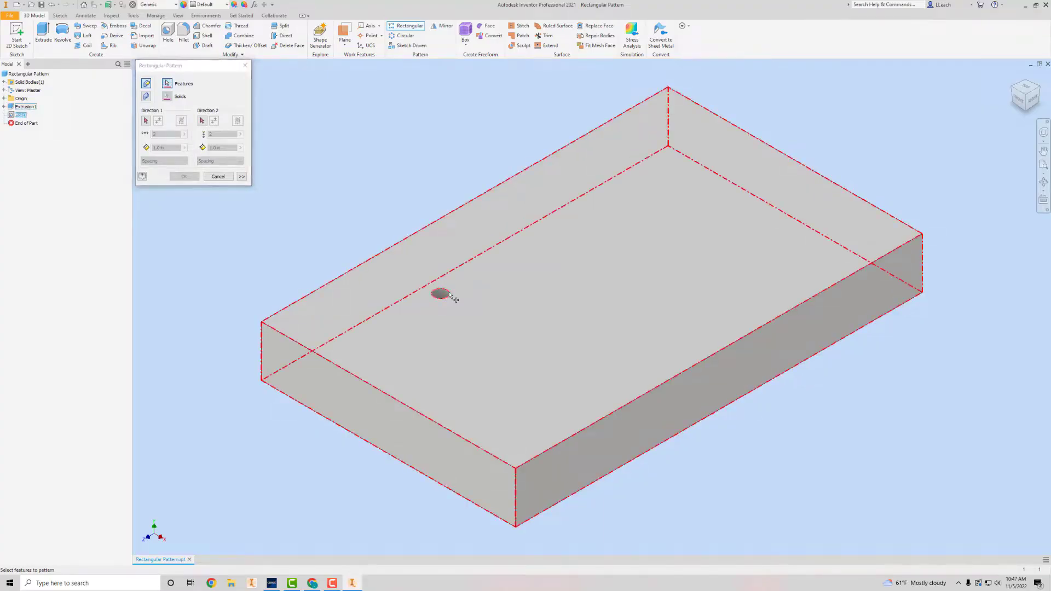
left_click(146, 122)
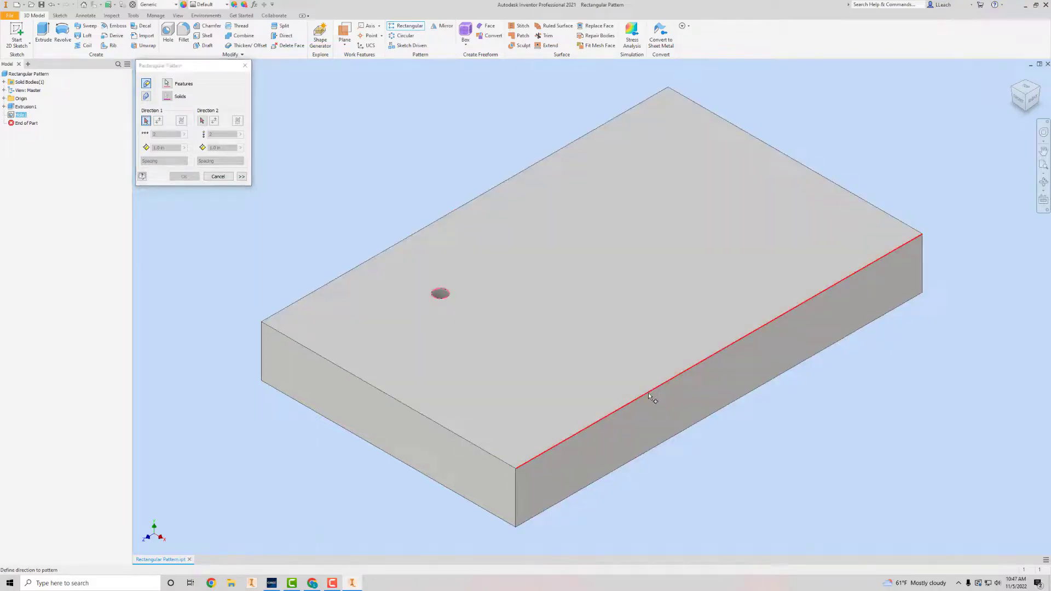
left_click(648, 393)
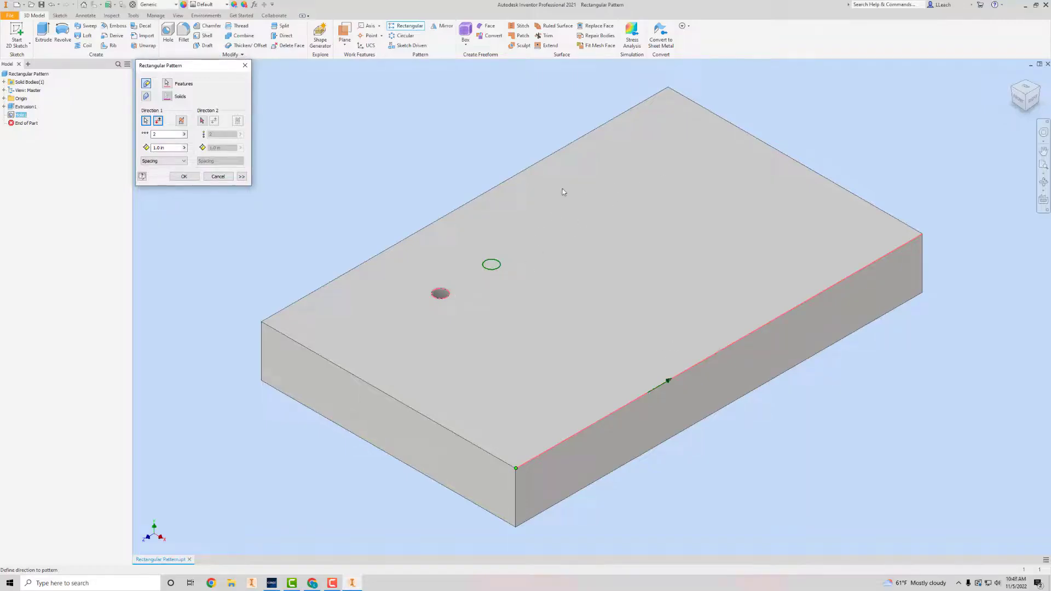
left_click(152, 135)
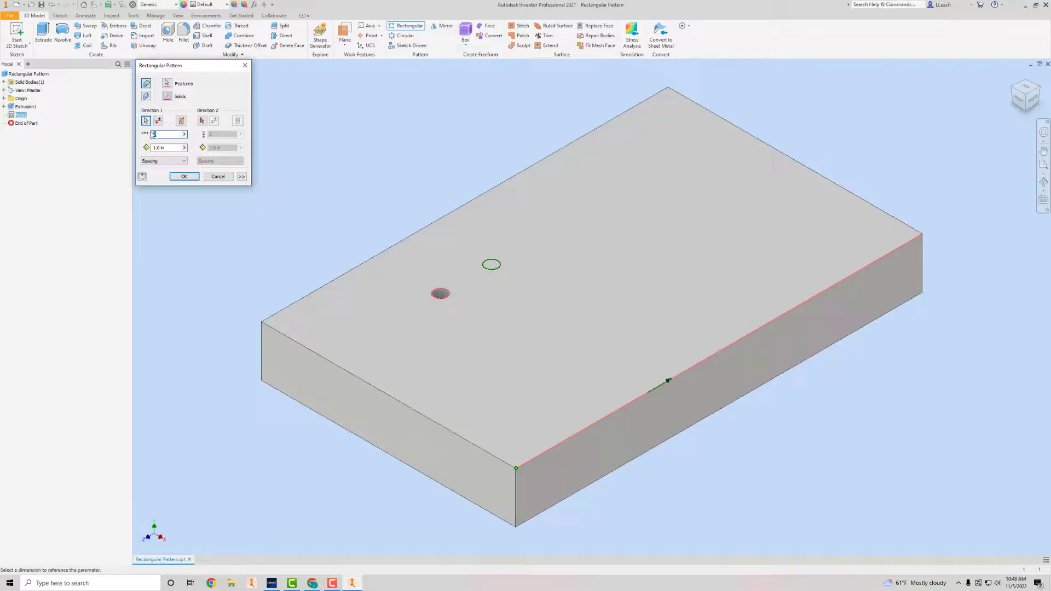
Add a second pattern direction along the short top edge, flipped toward the block's interior, with 3 occurrences, and create the pattern.
left_click(202, 121)
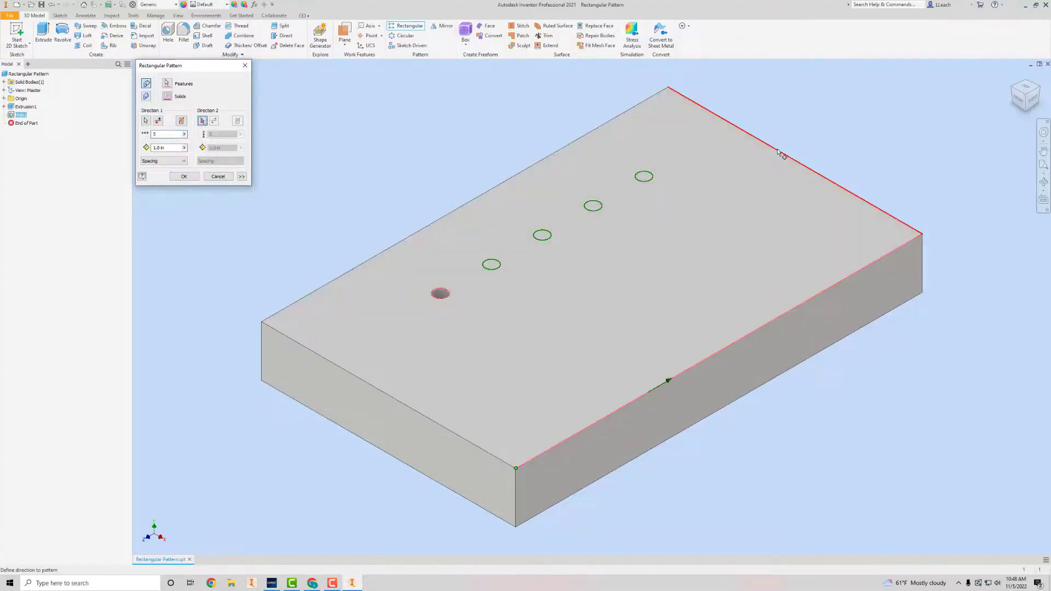
left_click(782, 155)
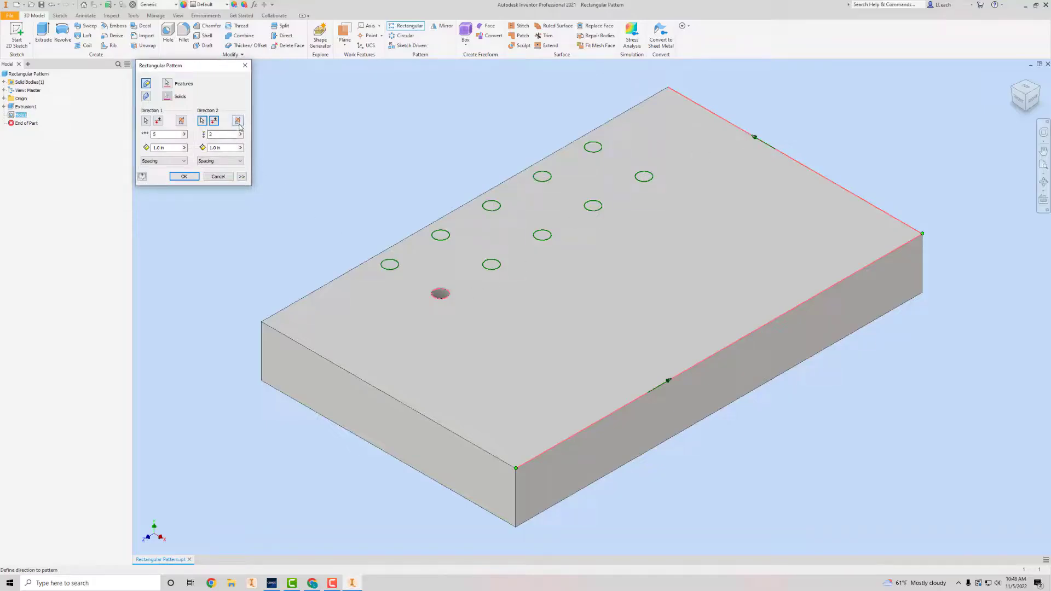
left_click(214, 121)
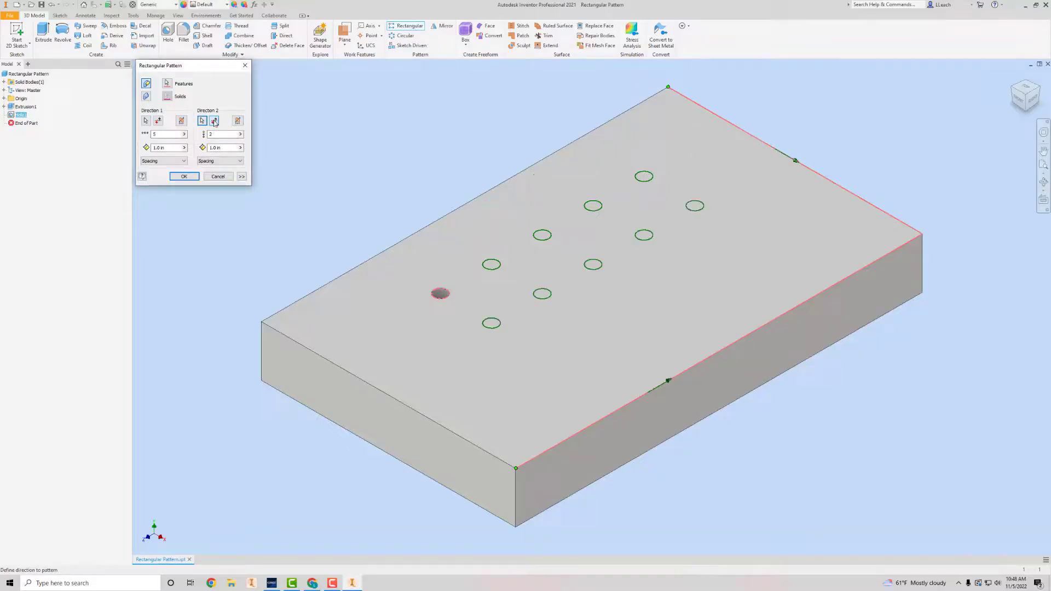
left_click(210, 135)
type("3")
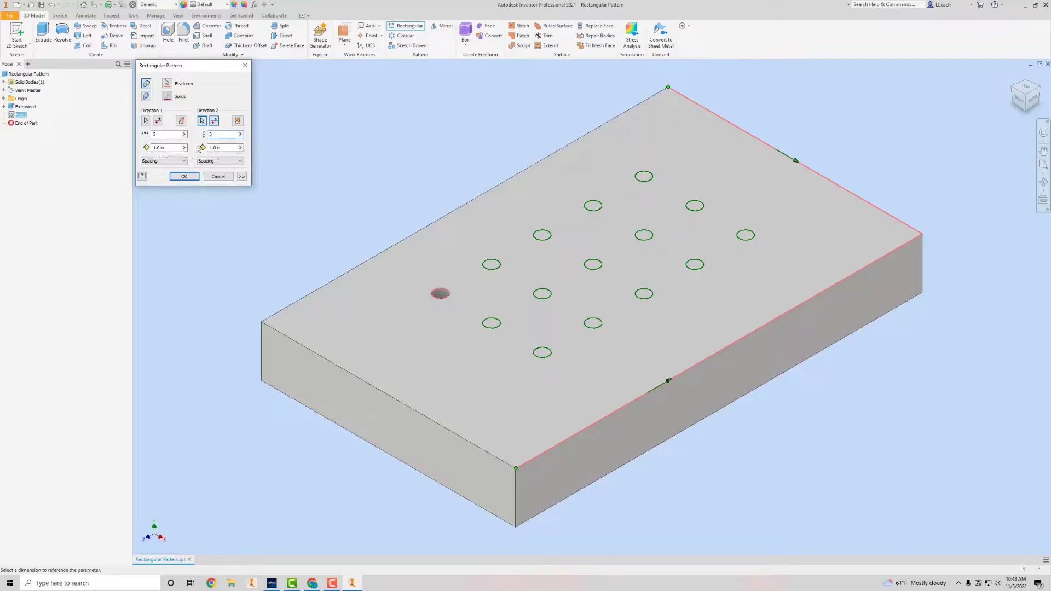
left_click(184, 176)
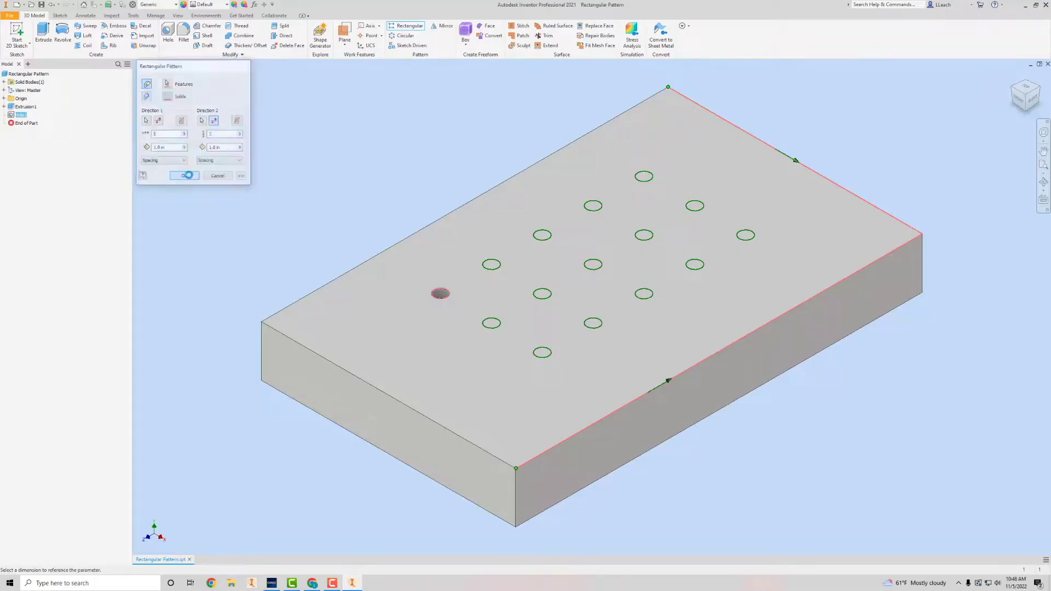
Recheck question 19 in GMetrix, and measure the area of the block's perforated top face in Inventor.
left_click(352, 583)
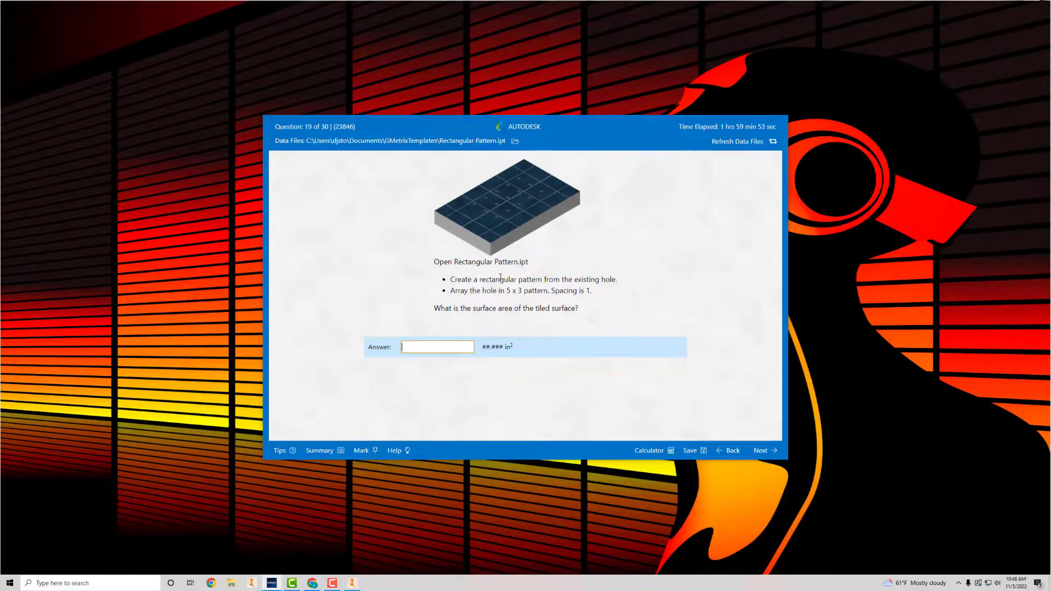
left_click(352, 583)
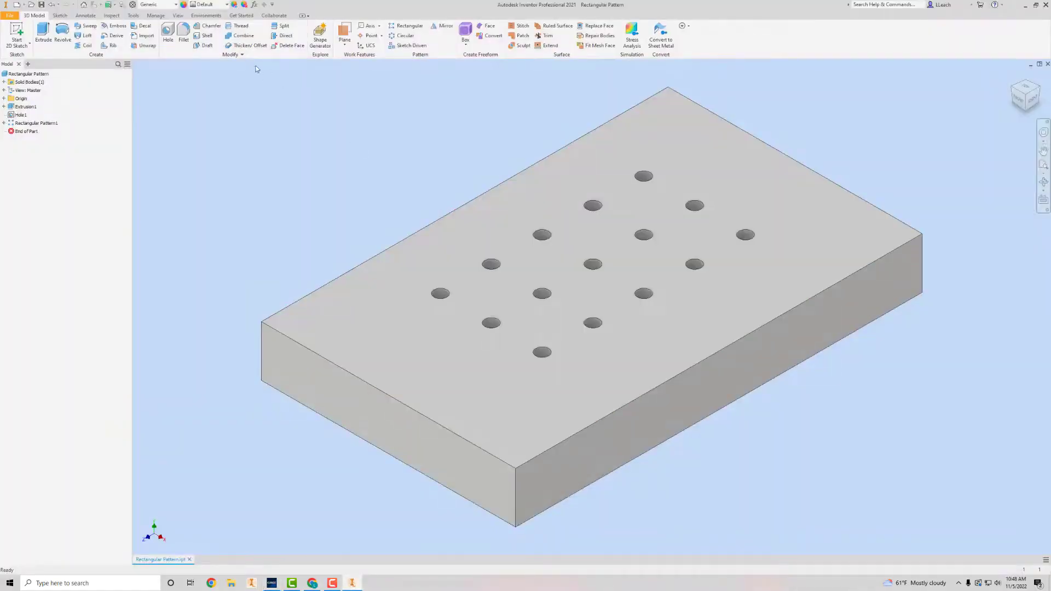
left_click(417, 277)
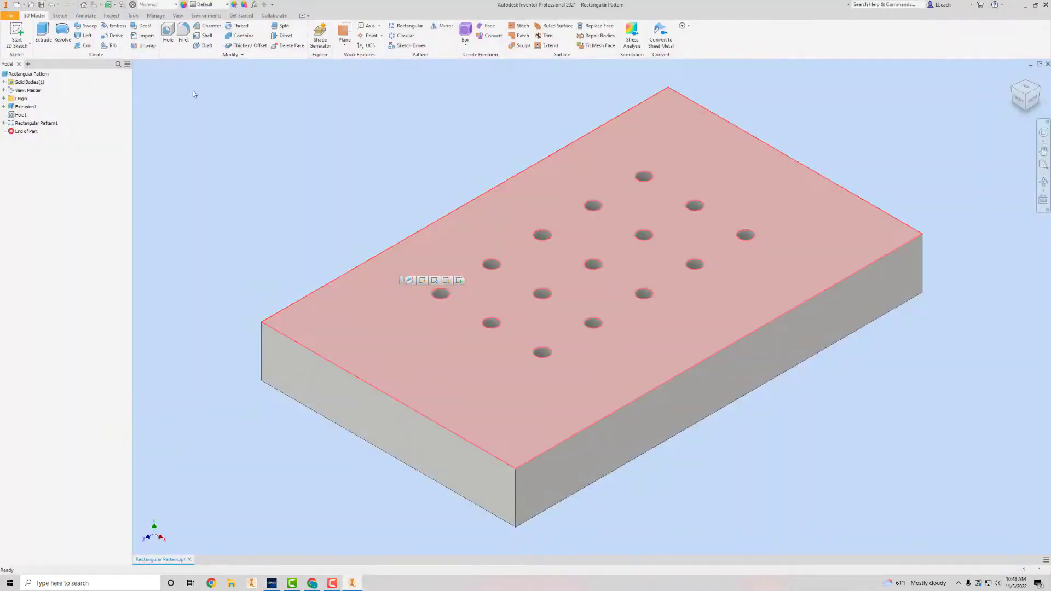
left_click(133, 15)
left_click(16, 33)
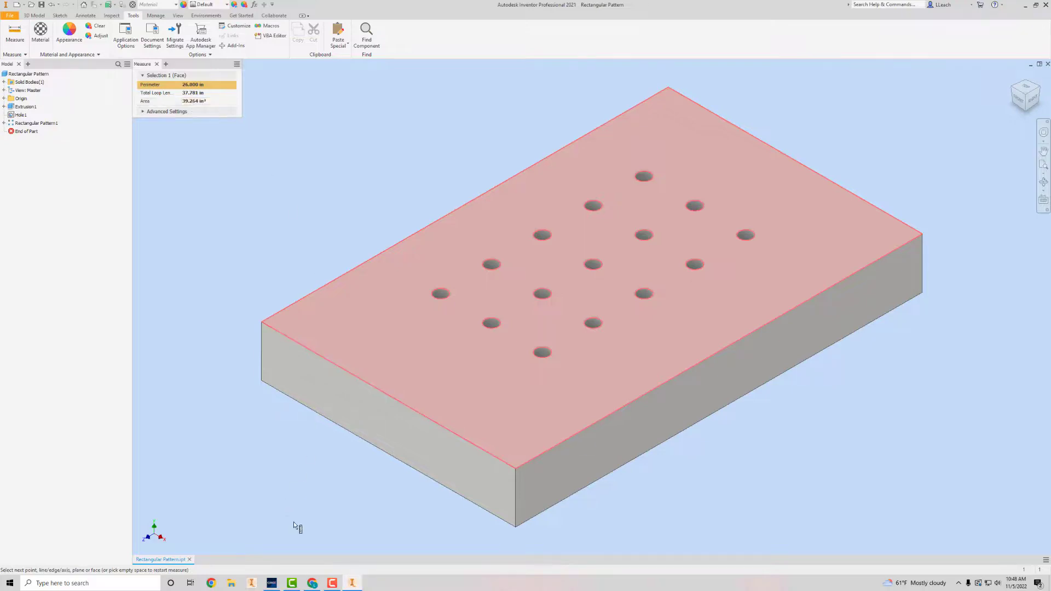
Switch to GMetrix, submit 39.264 in² as the answer to question 19, and clear the prefilled answer of question 20.
left_click(272, 583)
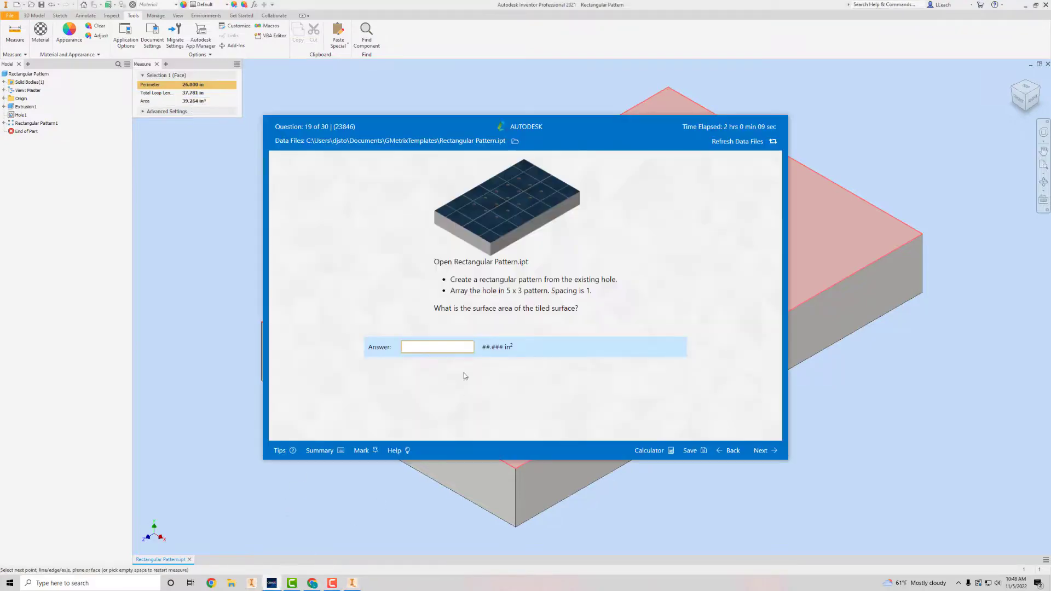
type("39.264")
left_click(759, 451)
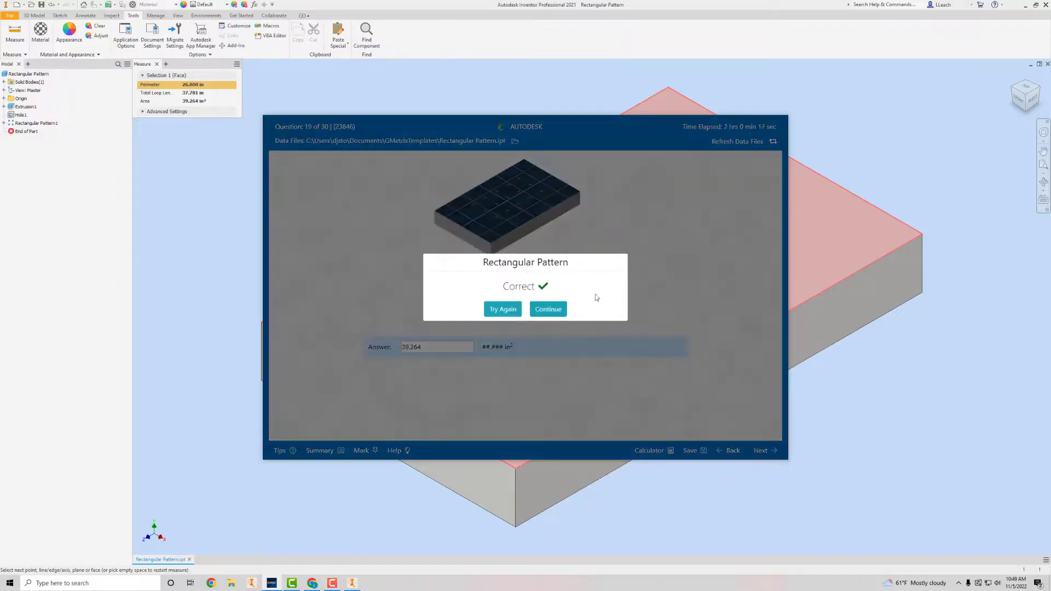
left_click(548, 310)
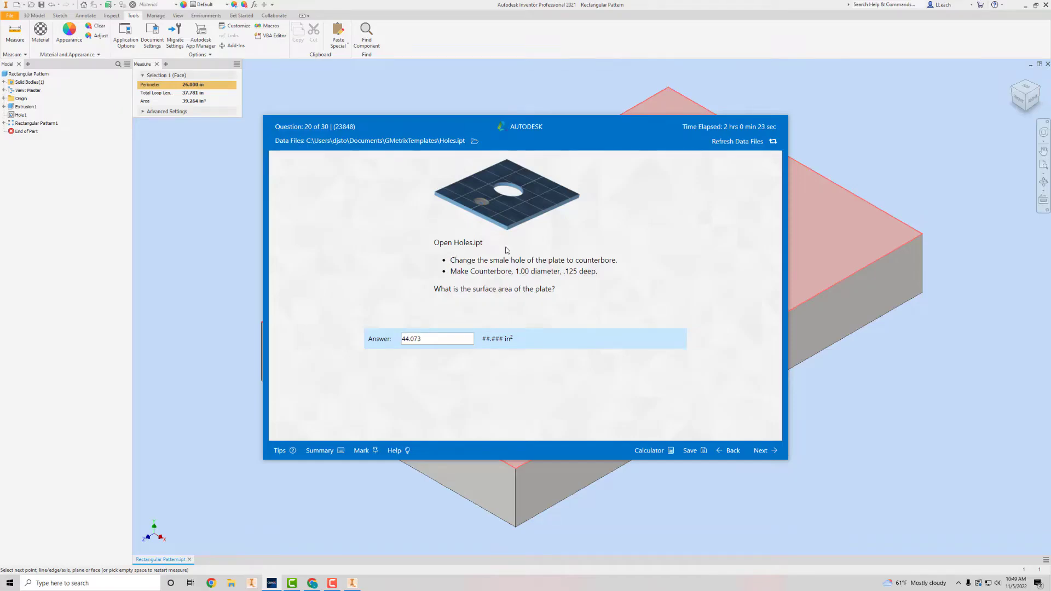
left_click_drag(435, 335, 328, 345)
key("BackSpace")
Switch to Inventor and close the Rectangular Pattern part without saving its changes.
left_click(223, 296)
left_click(10, 15)
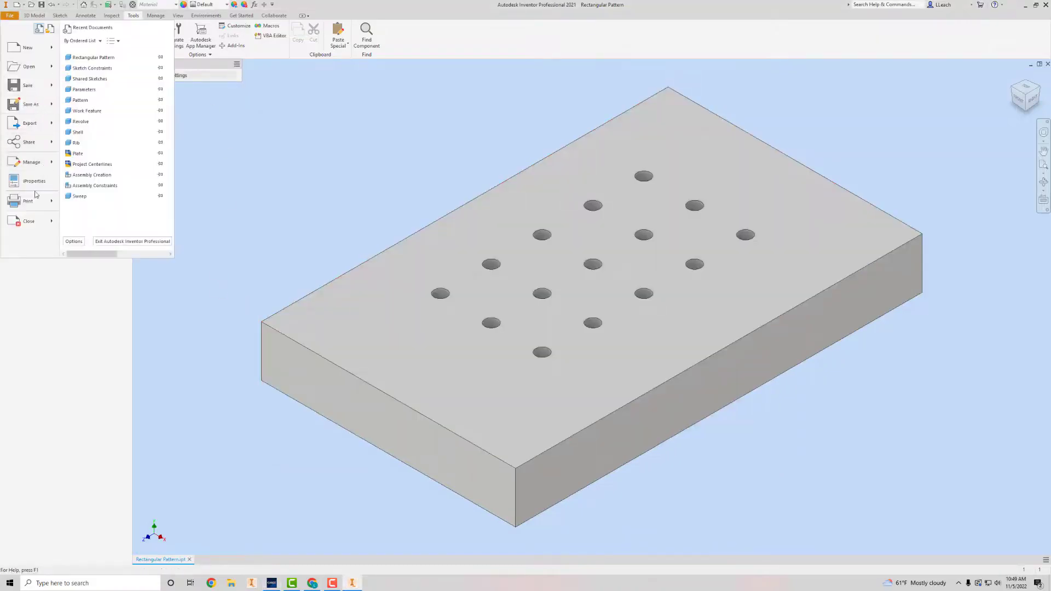
left_click(28, 218)
left_click(503, 300)
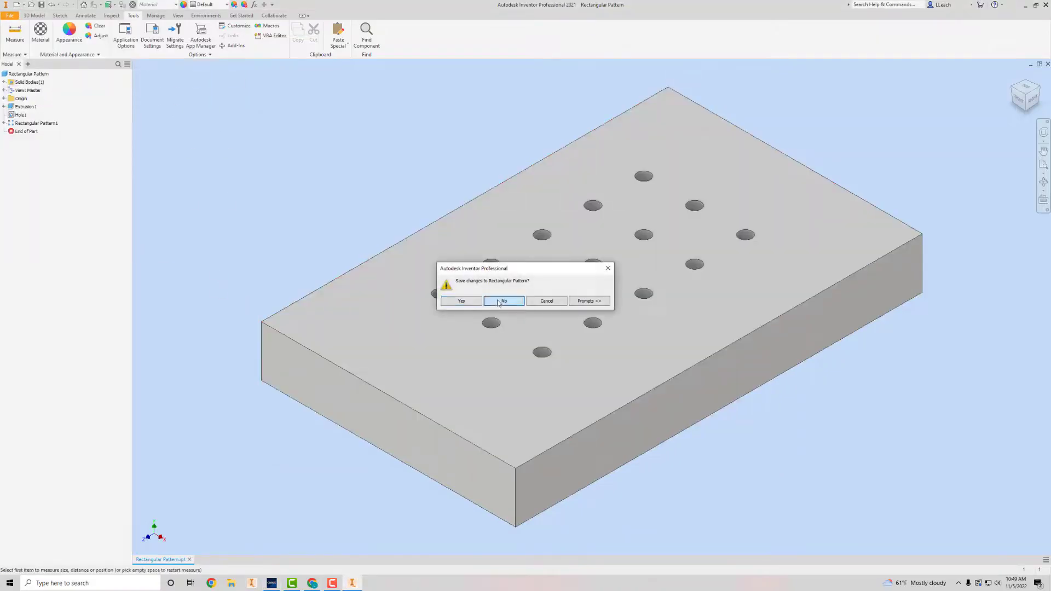
Open the part Holes from the GMetrixTemplates folder.
left_click(31, 37)
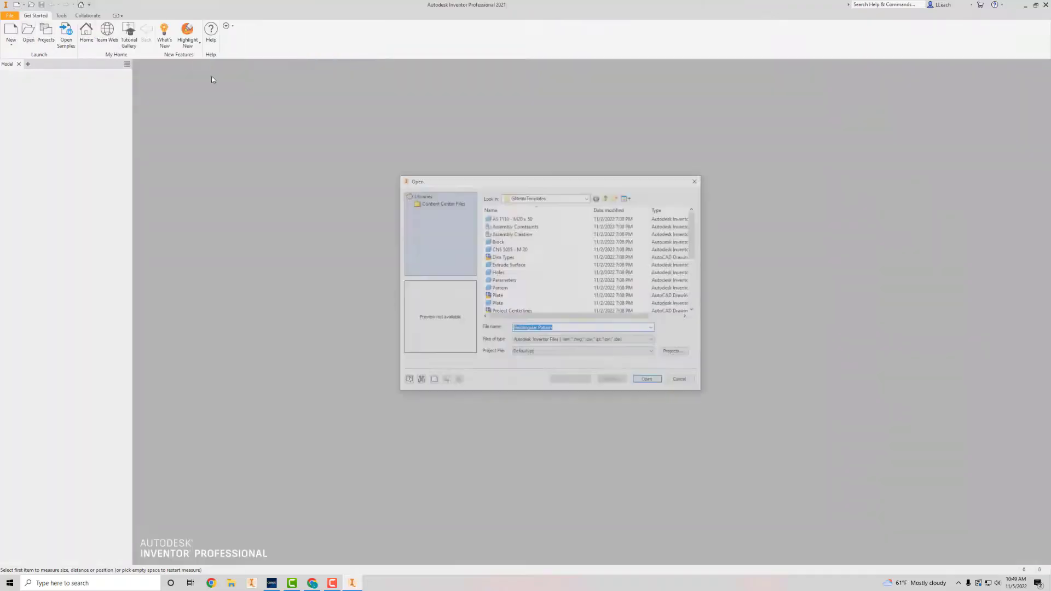
left_click(547, 273)
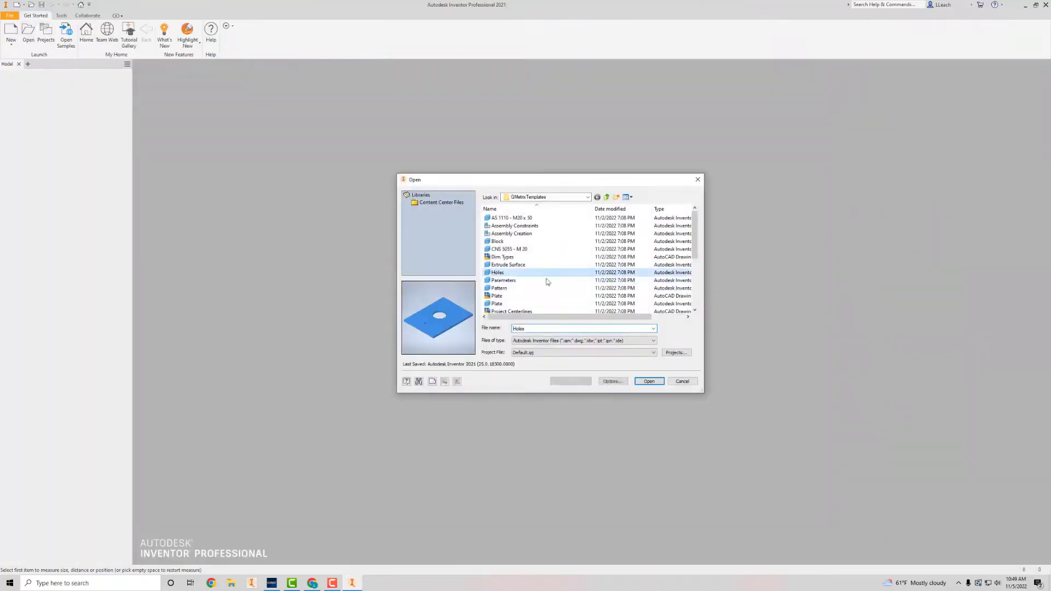
left_click(647, 380)
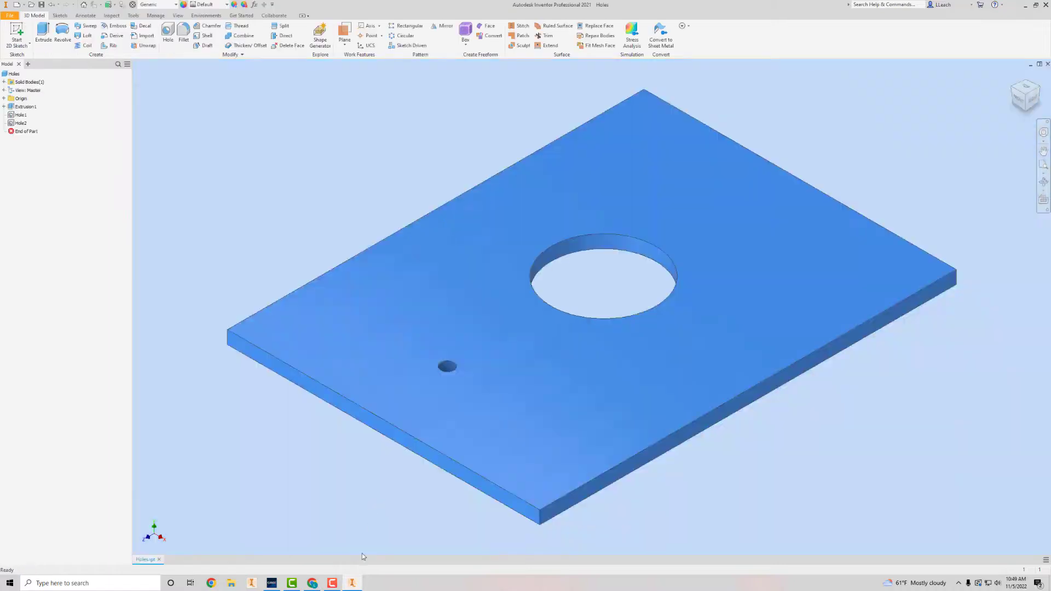
Recheck question 20 in GMetrix, and edit the plate's small hole feature in Inventor to use a counterbore seat.
left_click(353, 584)
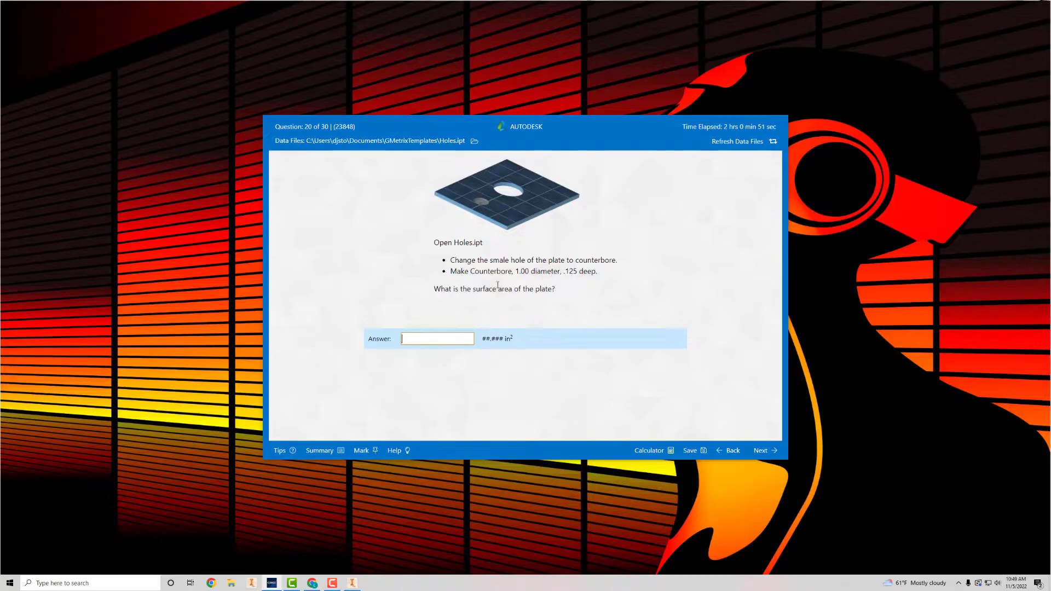
left_click(358, 583)
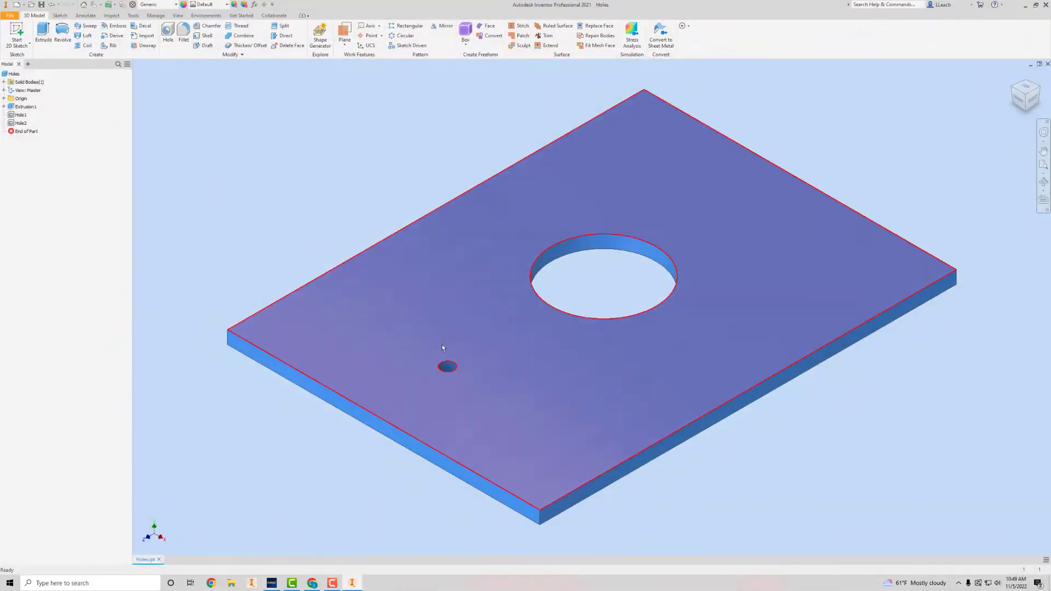
left_click(447, 368)
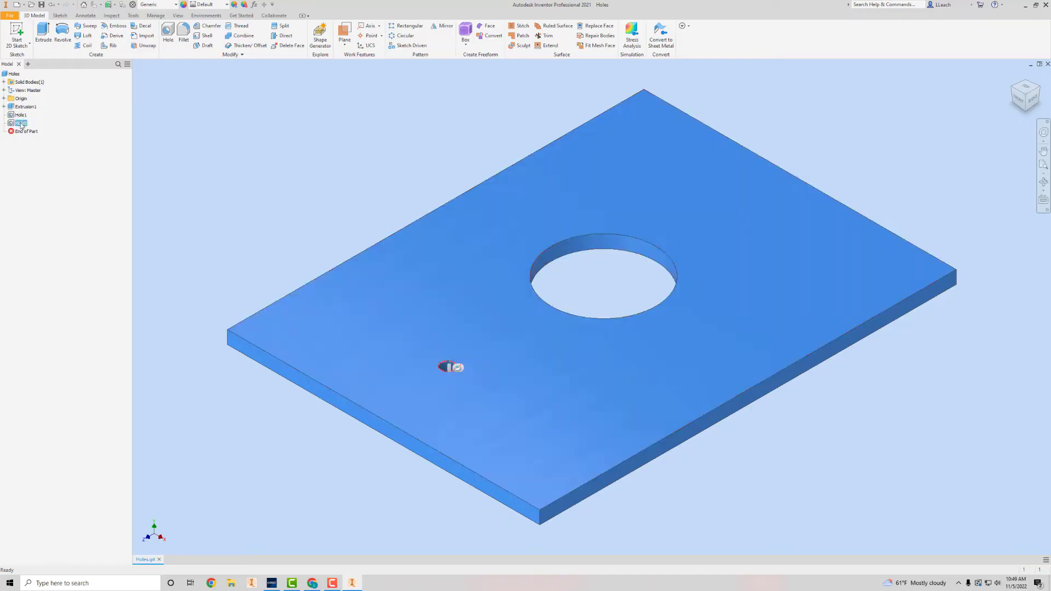
left_click(23, 126)
right_click(24, 126)
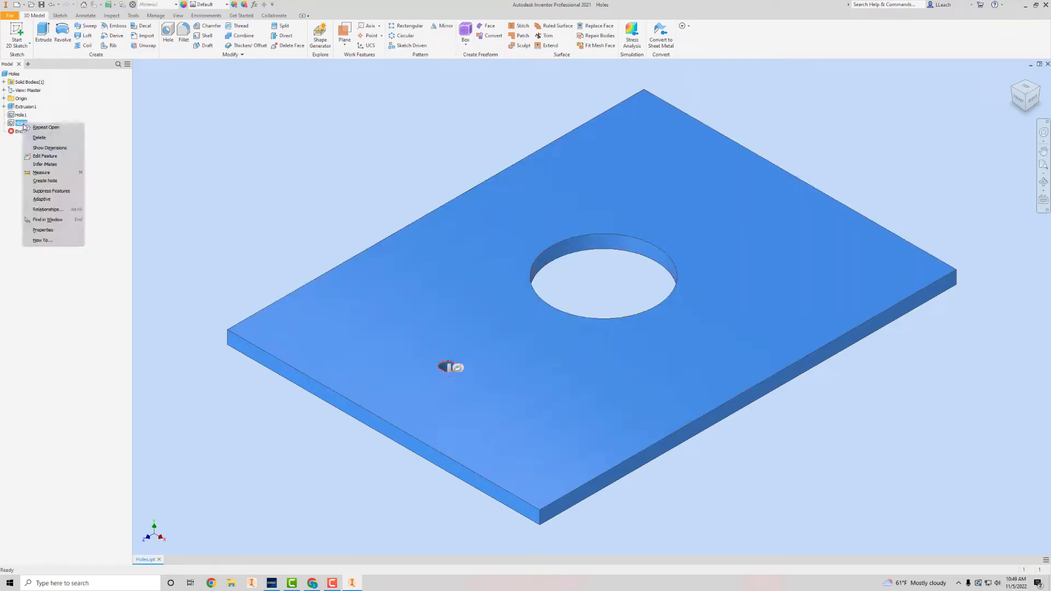
left_click(47, 156)
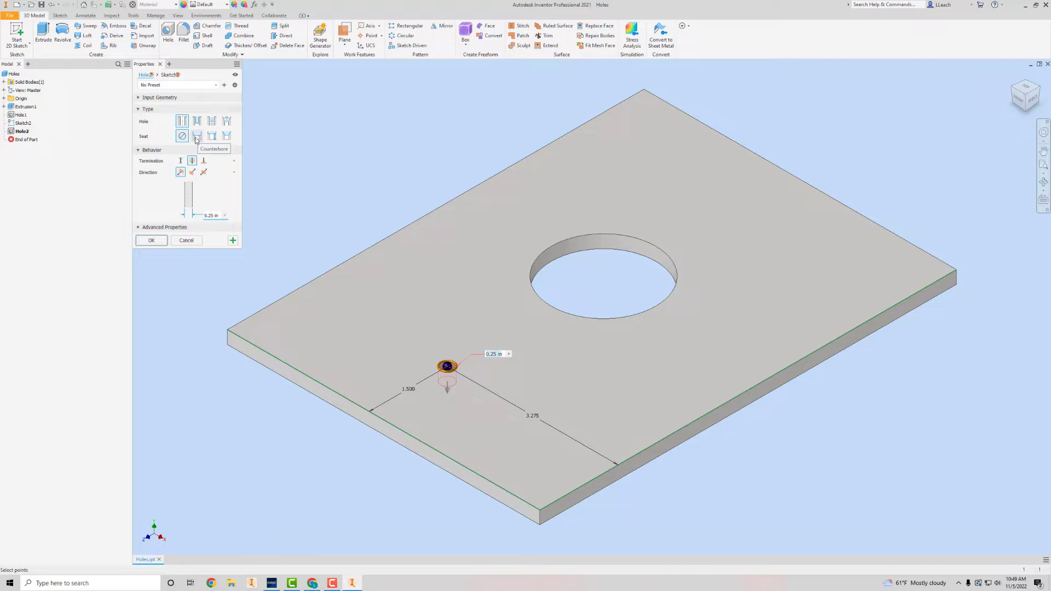
left_click(197, 137)
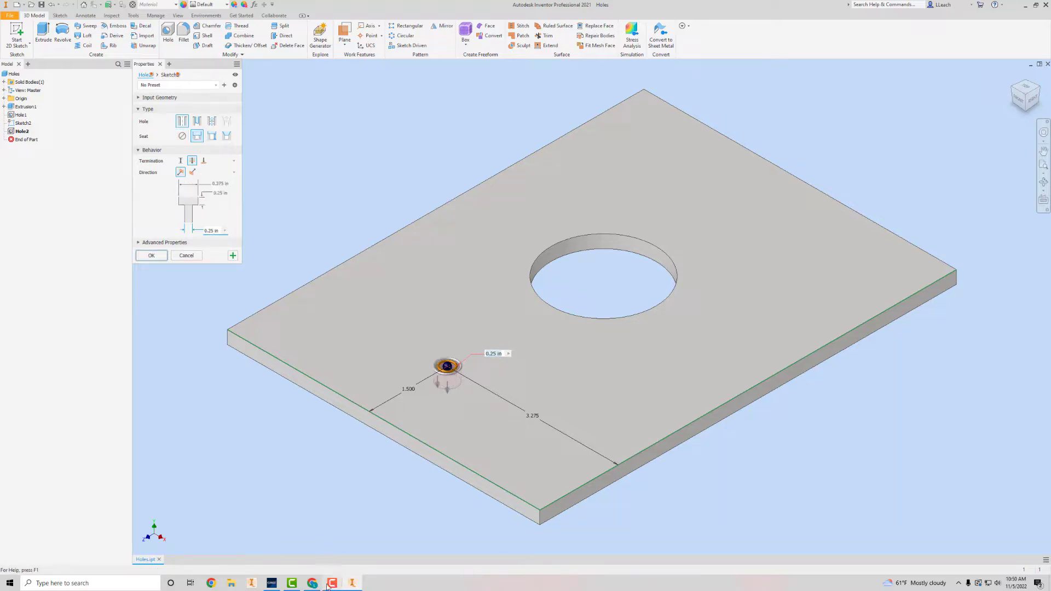
Recheck the required counterbore size in GMetrix, set the counterbore to 1 in diameter and 0.125 in depth, and apply the hole edit.
left_click(272, 584)
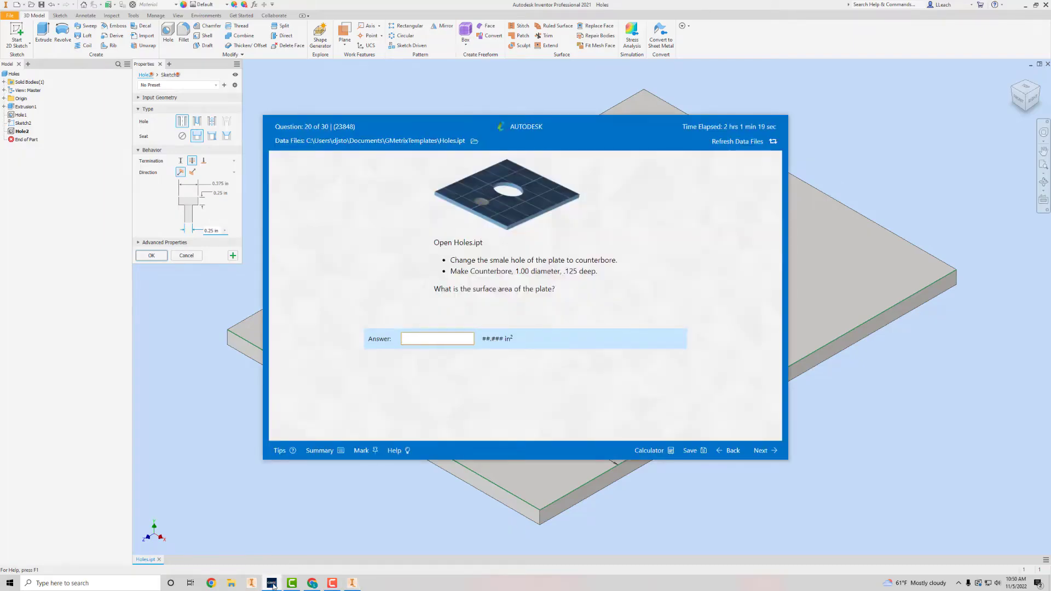
left_click(272, 584)
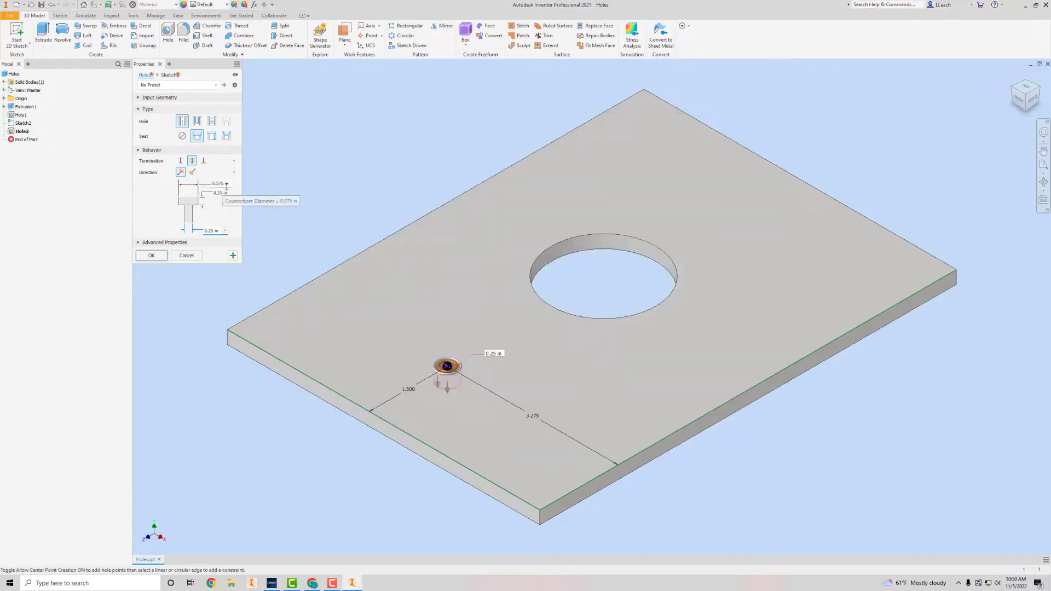
left_click(228, 184)
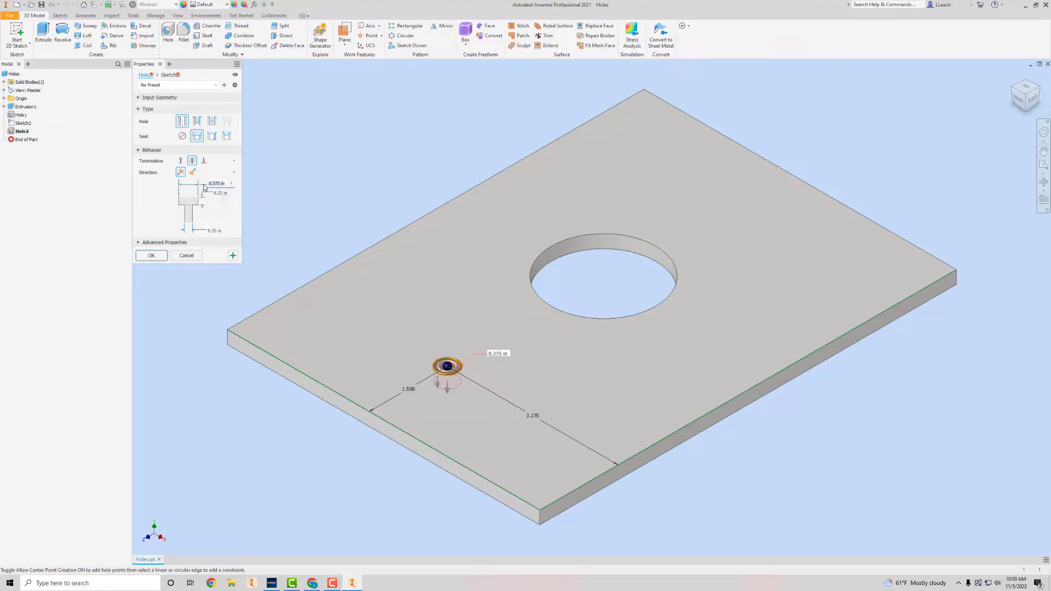
type("1")
left_click(218, 195)
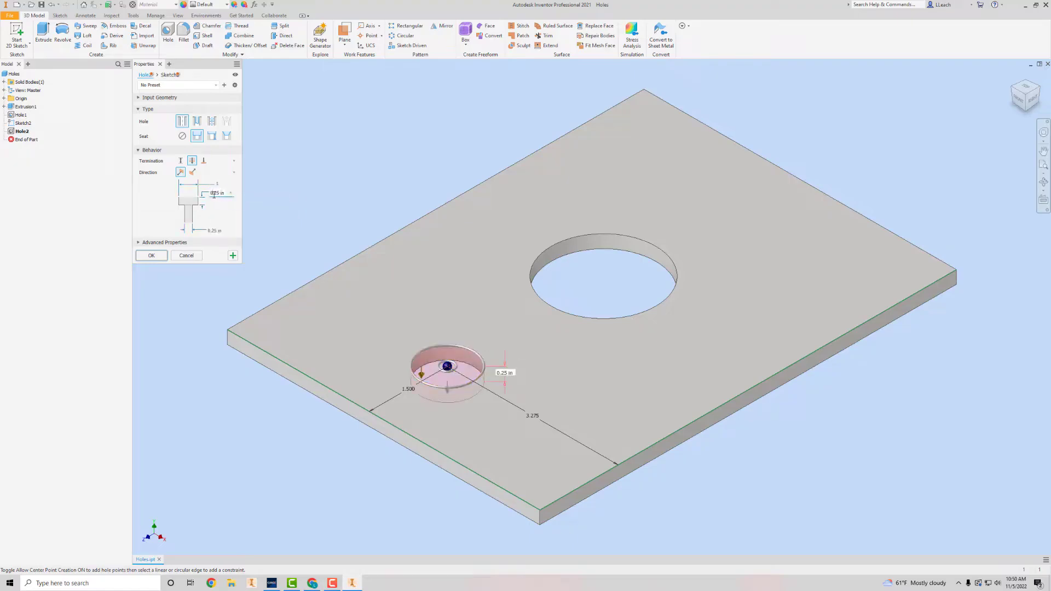
type("0.125")
left_click(157, 257)
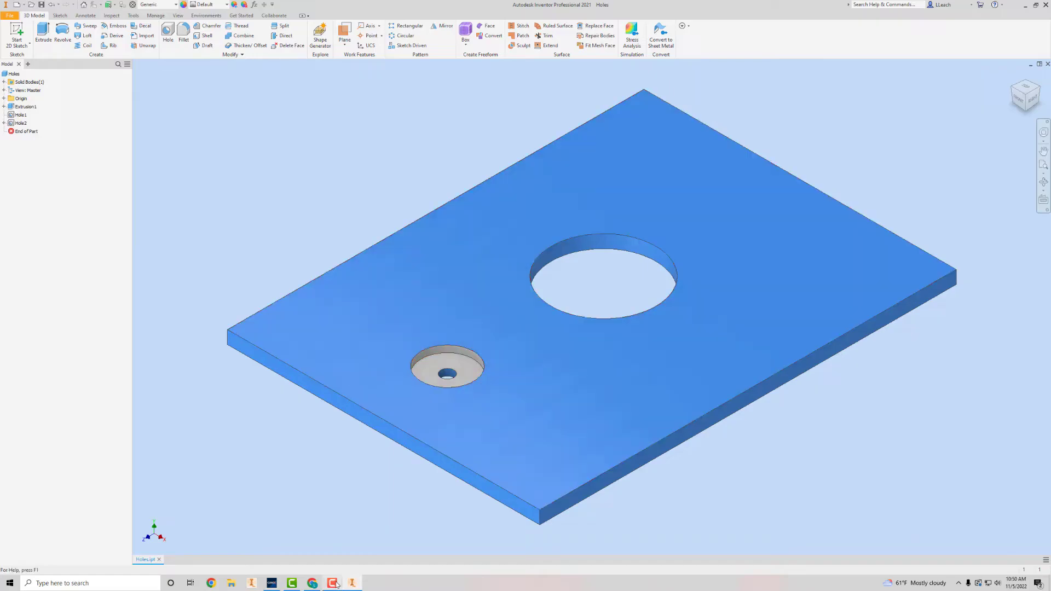
Reread question 20 in GMetrix, and measure the area of the plate's top face in Inventor.
left_click(274, 584)
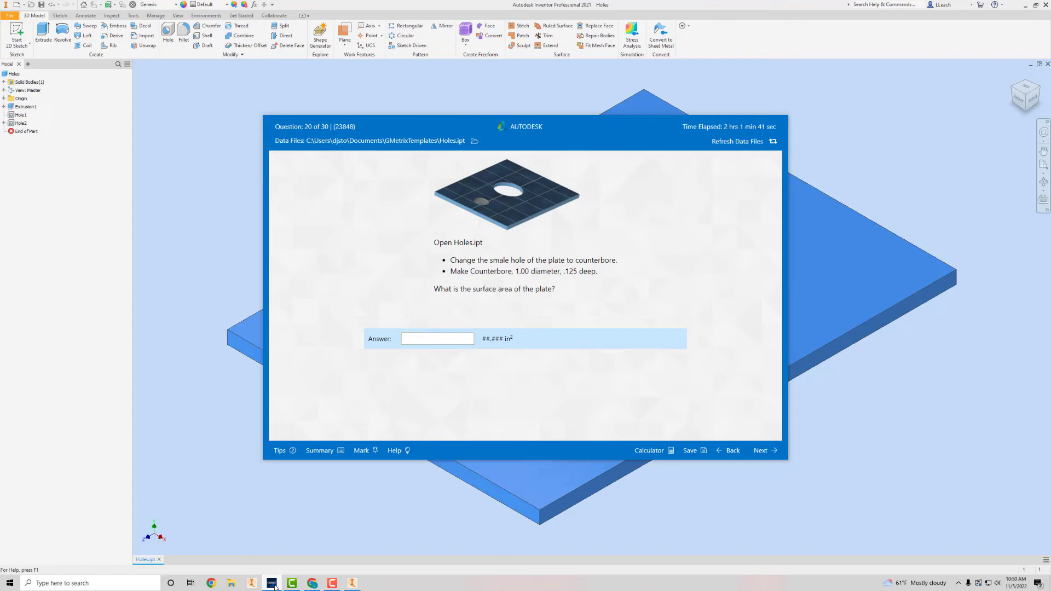
left_click(274, 584)
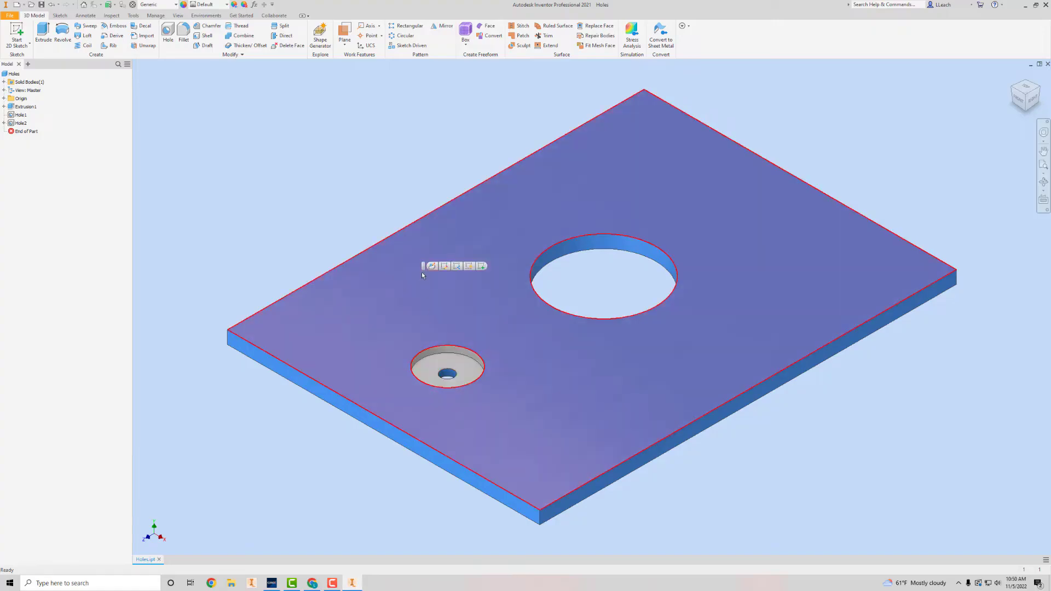
left_click(422, 271)
left_click(134, 16)
left_click(15, 33)
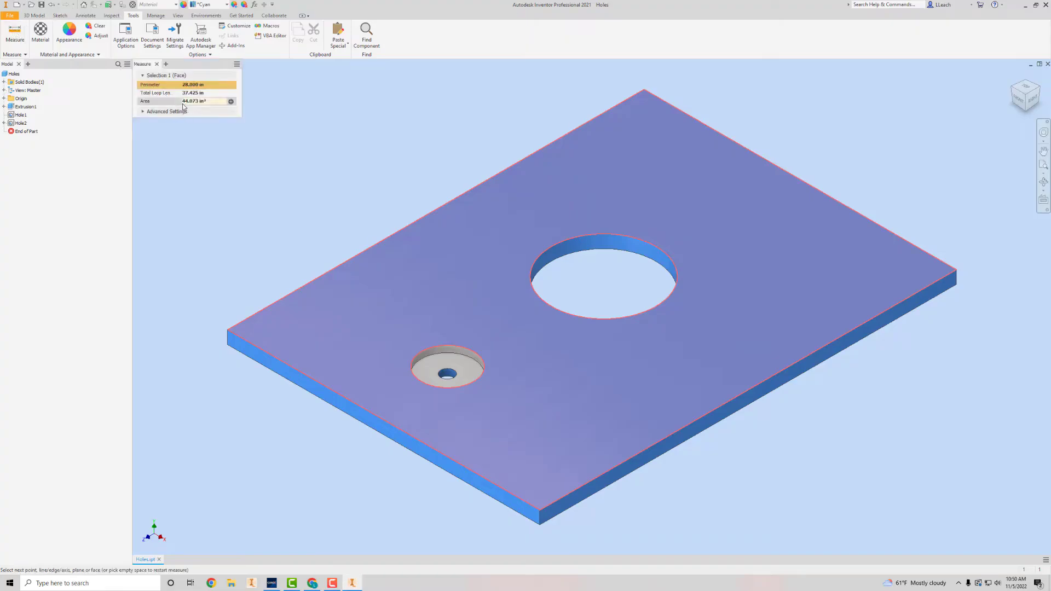
left_click(354, 584)
left_click(353, 584)
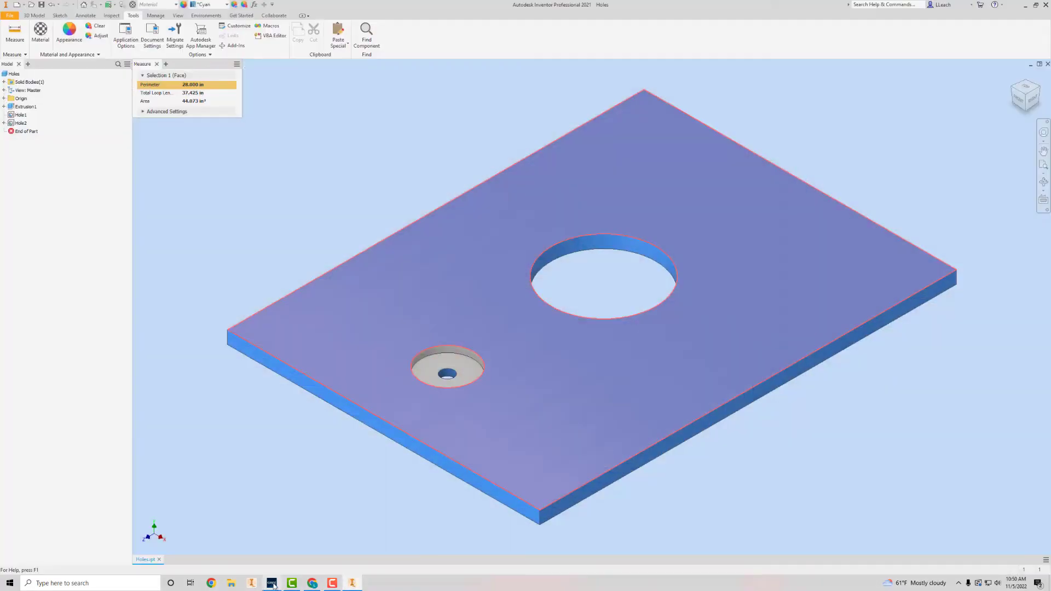
Switch to GMetrix, submit 44.073 in² as the answer to question 20, and clear the prefilled answer of question 21.
left_click(273, 584)
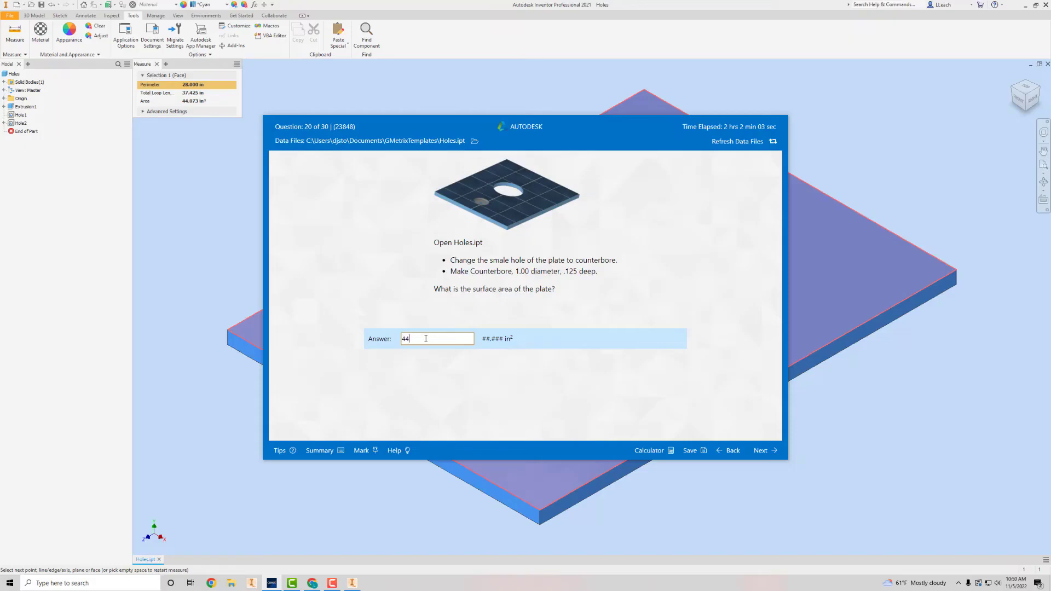
left_click(426, 338)
type("44.073")
left_click(760, 451)
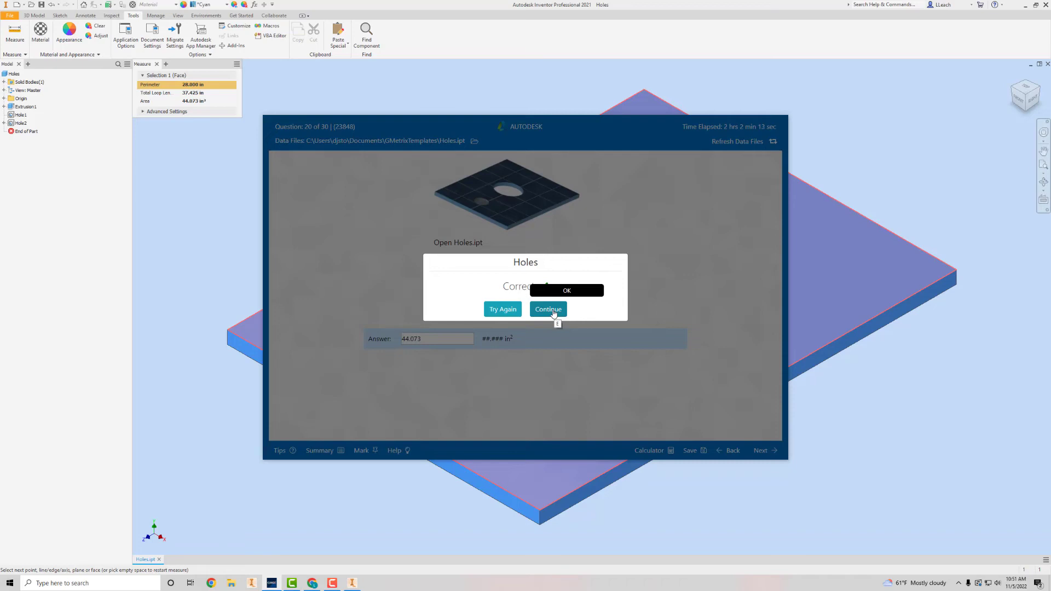
left_click(548, 310)
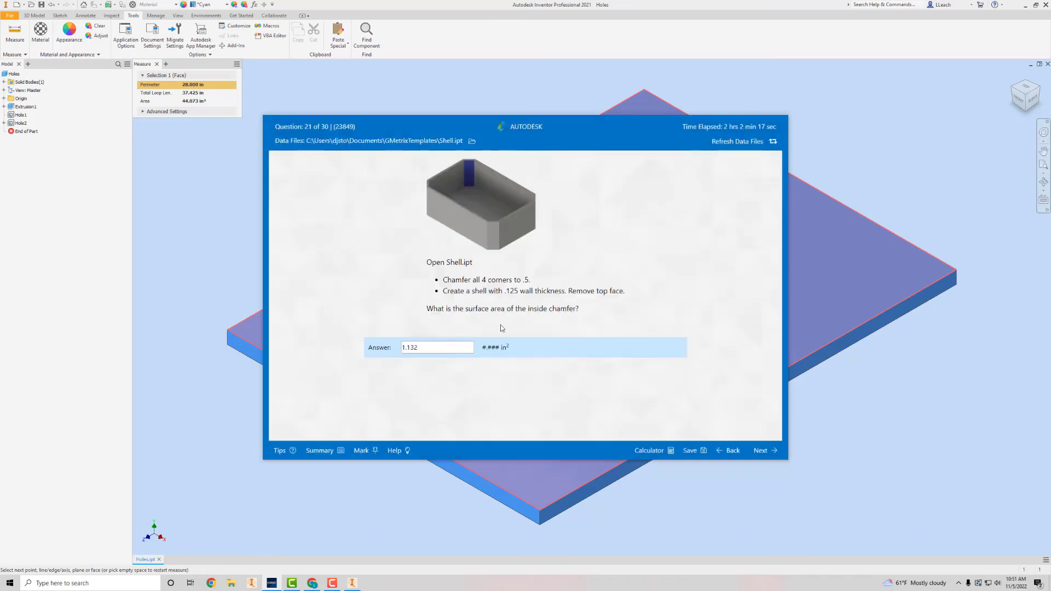
left_click_drag(414, 347, 379, 345)
key("BackSpace")
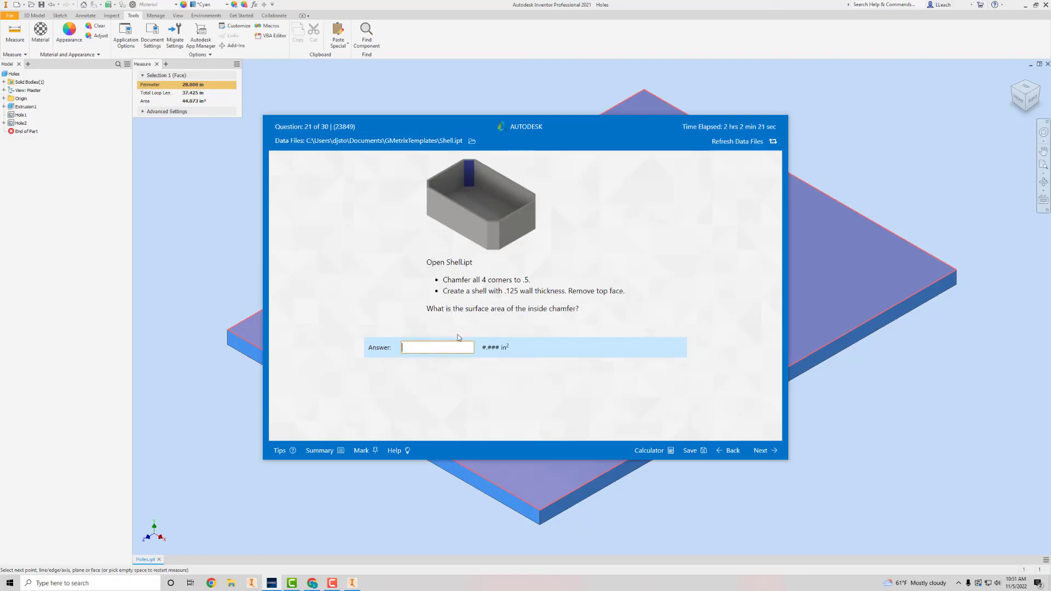